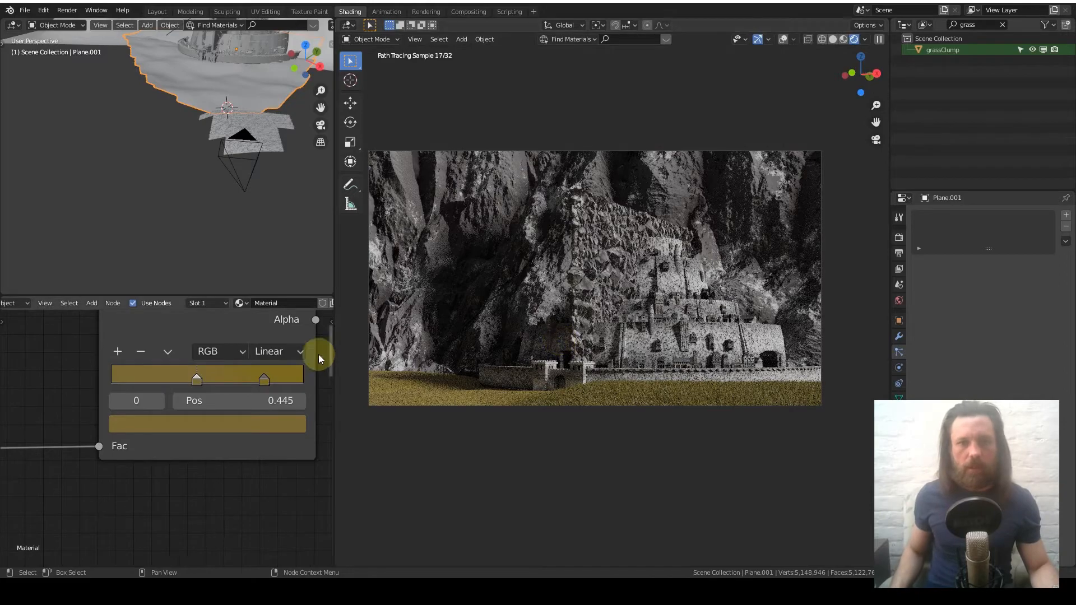
Darken the first colour stop of the grass material's ColorRamp to a deep brown.
{"action": "scroll", "coordinate": [577, 387], "scroll_direction": "up", "scroll_amount": 2}
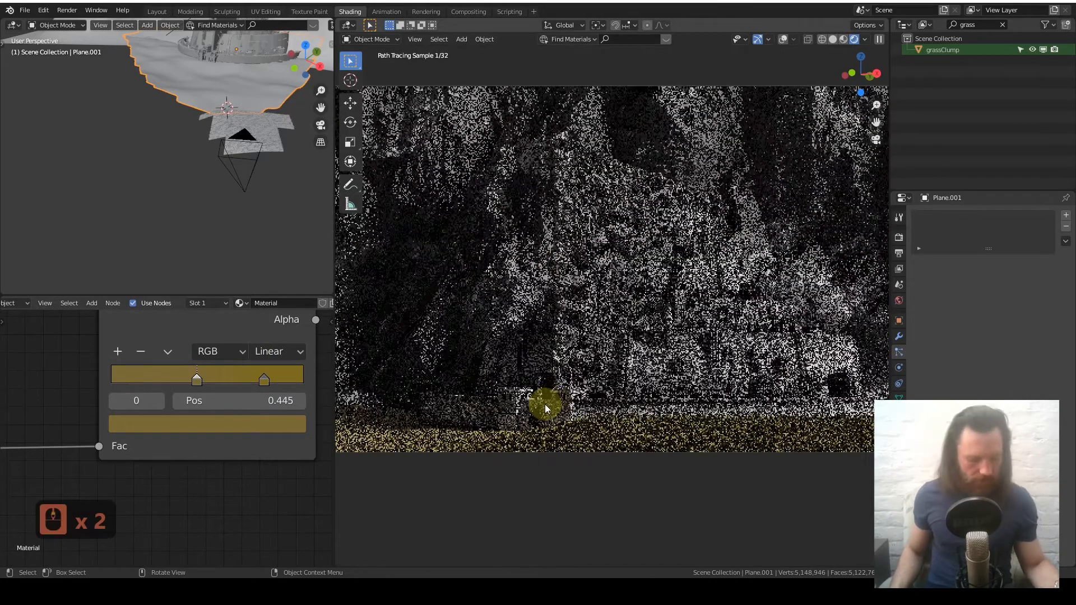
{"action": "middle_click_drag", "start_coordinate": [530, 398], "coordinate": [645, 376], "text": "shift"}
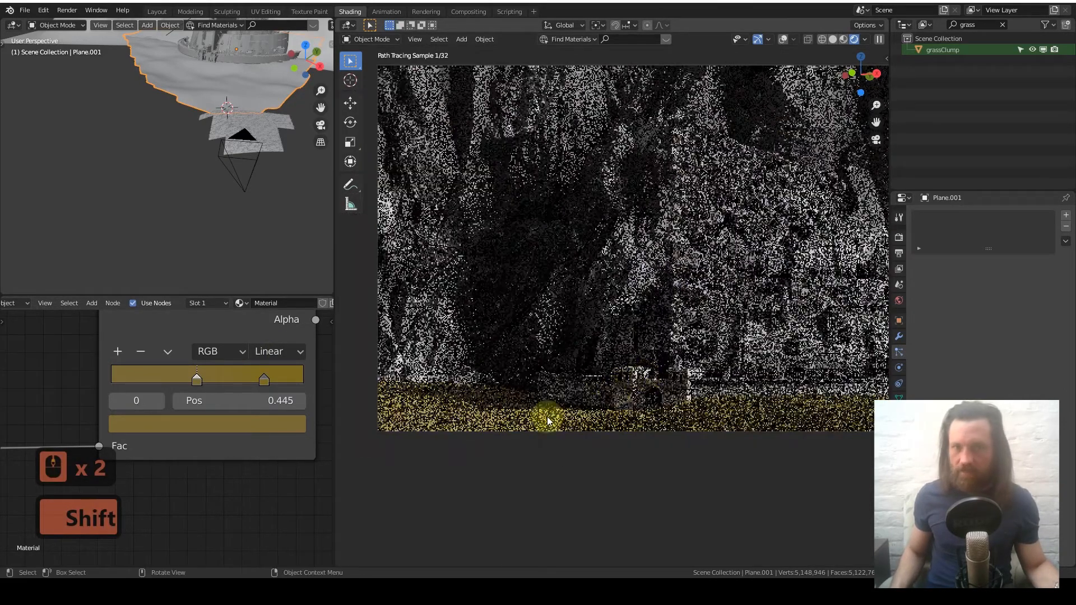
{"action": "scroll", "coordinate": [531, 423], "scroll_direction": "up", "scroll_amount": 2}
{"action": "scroll", "coordinate": [531, 424], "scroll_direction": "up", "scroll_amount": 1}
{"action": "middle_click_drag", "start_coordinate": [510, 432], "coordinate": [650, 332], "text": "shift"}
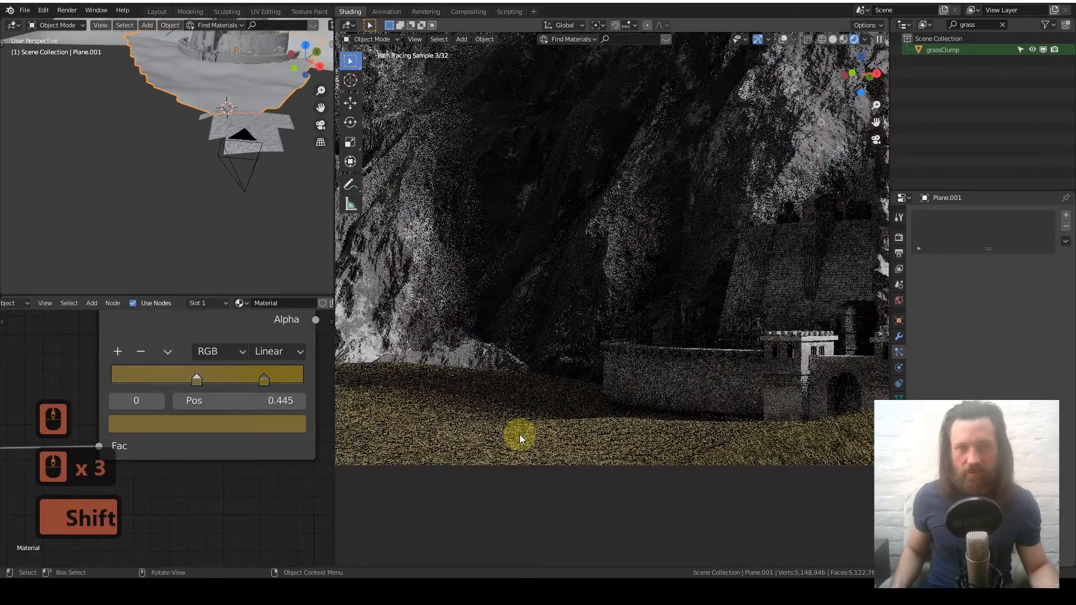
{"action": "left_click", "coordinate": [265, 379]}
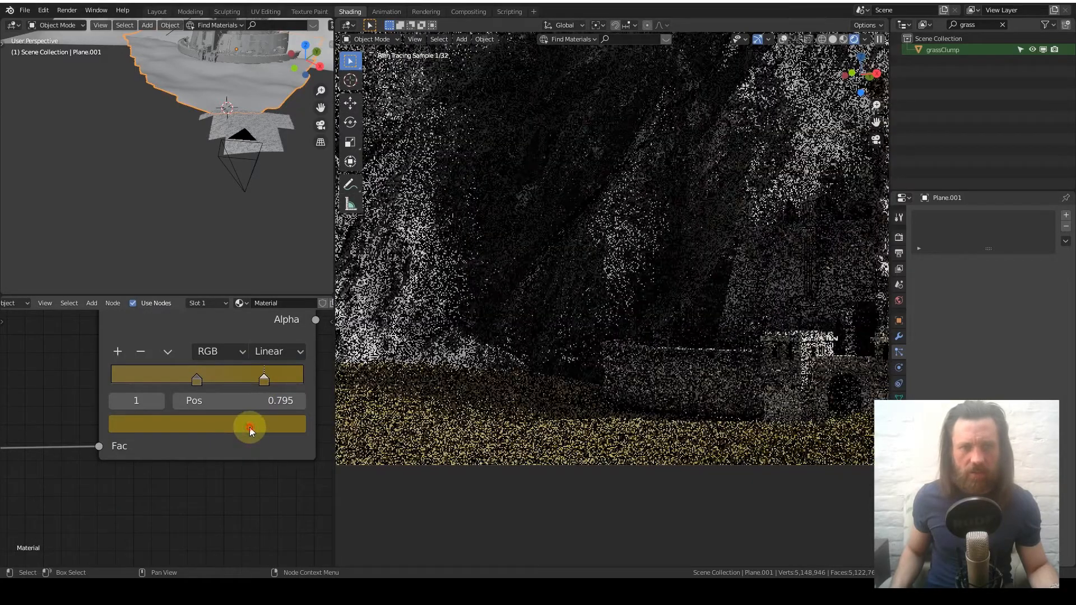
{"action": "left_click", "coordinate": [250, 428]}
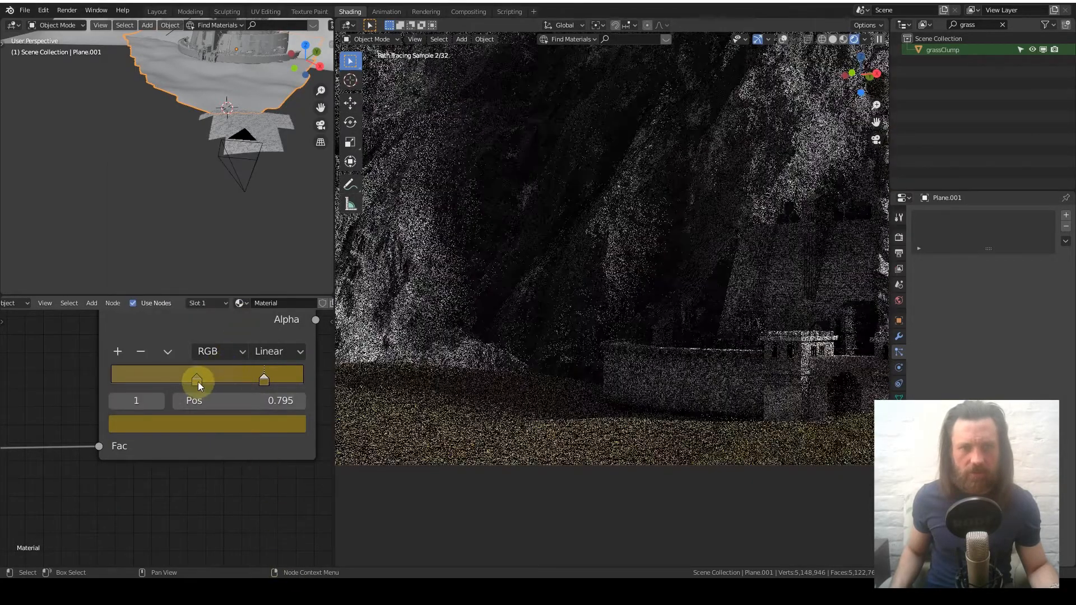
{"action": "left_click", "coordinate": [197, 381]}
{"action": "left_click", "coordinate": [215, 429]}
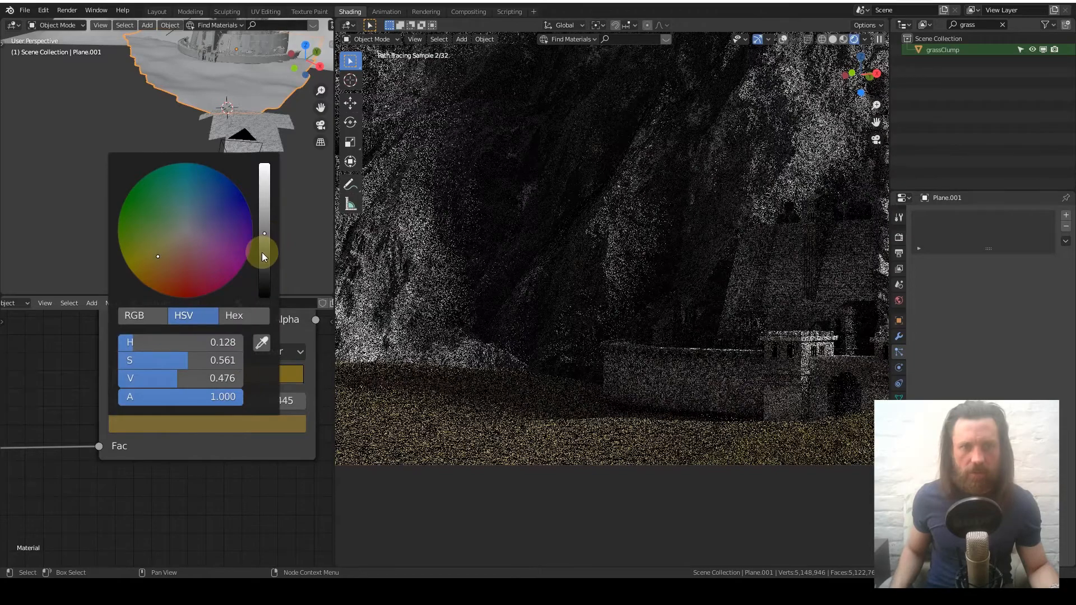
{"action": "left_click_drag", "start_coordinate": [261, 252], "coordinate": [262, 257]}
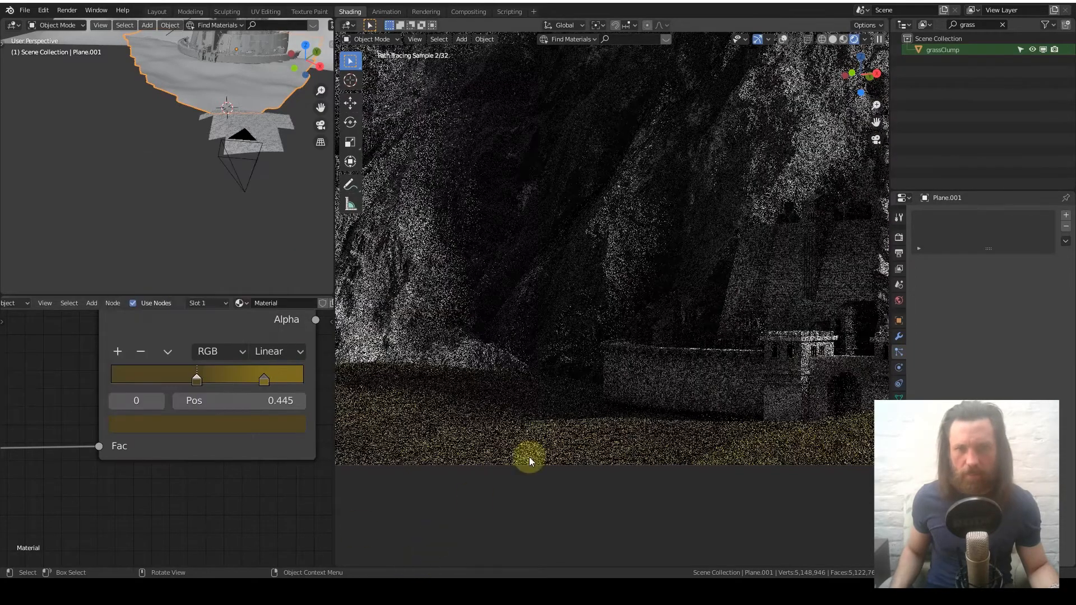
Examine the recoloured grass and the castle in the rendered view, from above, from the front and through the camera.
{"action": "scroll", "coordinate": [583, 429], "scroll_direction": "down", "scroll_amount": 2}
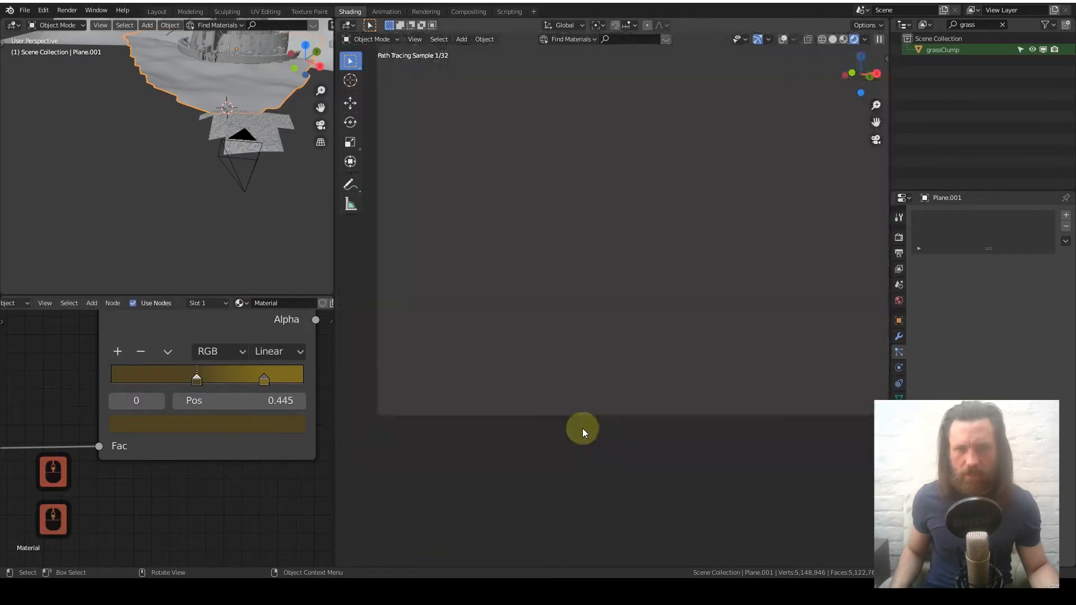
{"action": "scroll", "coordinate": [583, 428], "scroll_direction": "down", "scroll_amount": 1}
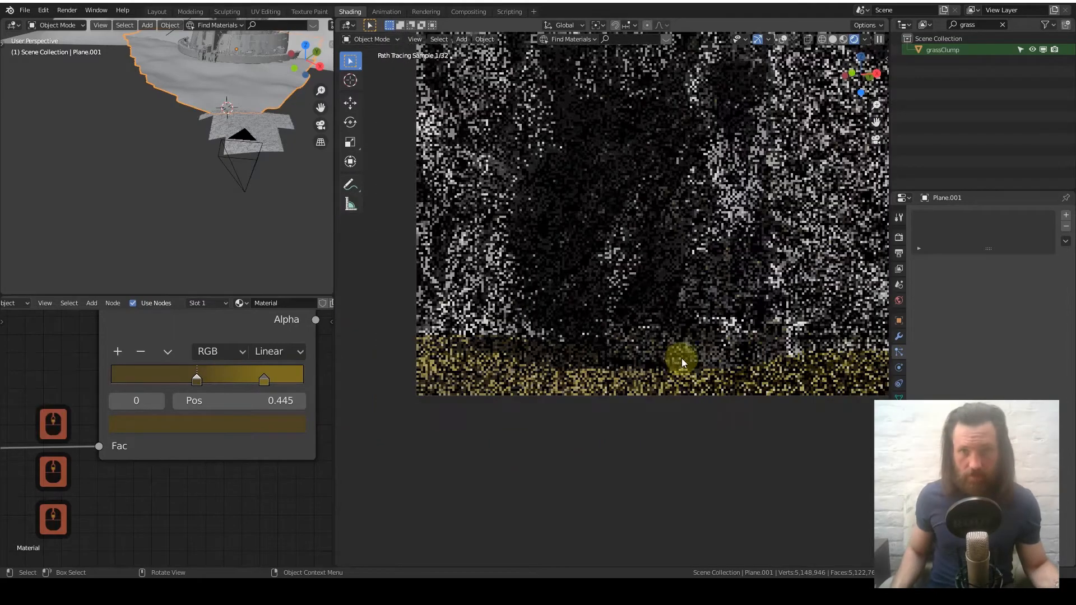
{"action": "middle_click_drag", "start_coordinate": [682, 358], "coordinate": [695, 422], "text": "shift"}
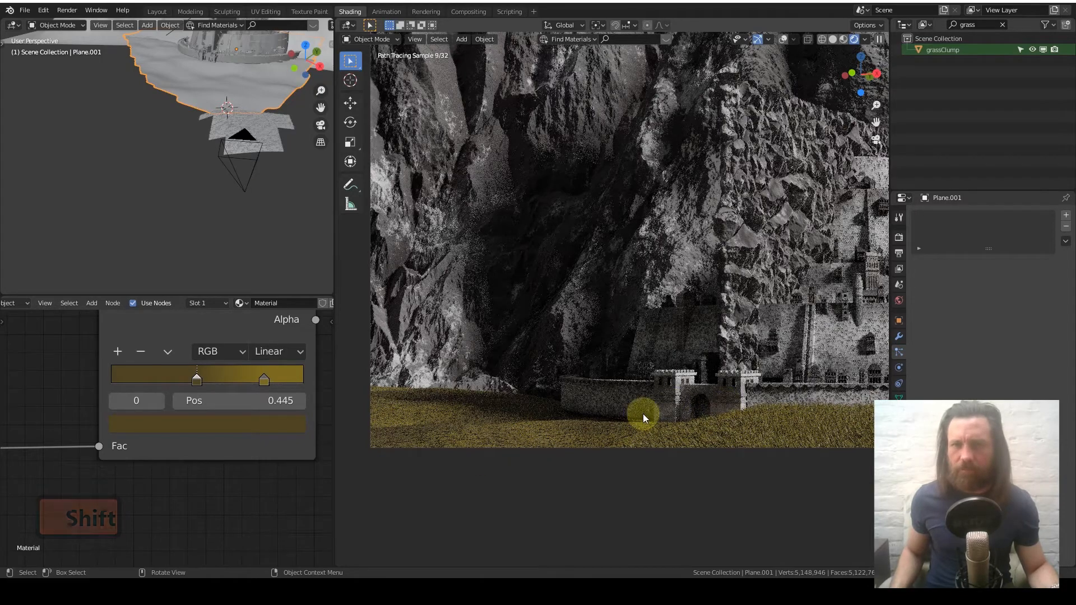
{"action": "scroll", "coordinate": [637, 414], "scroll_direction": "down", "scroll_amount": 1}
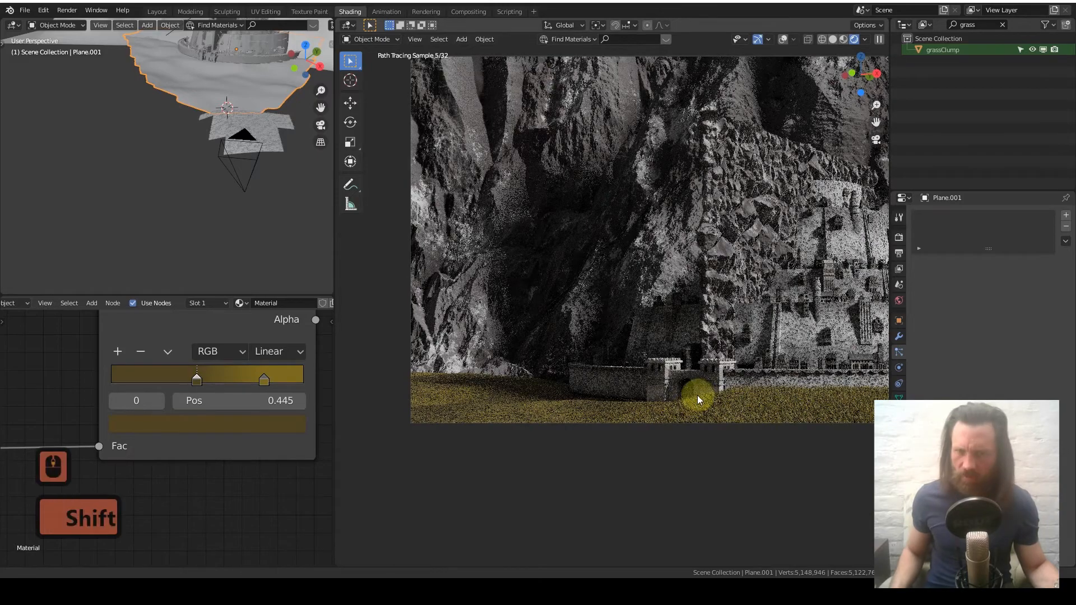
{"action": "middle_click_drag", "start_coordinate": [697, 395], "coordinate": [523, 482], "text": "shift"}
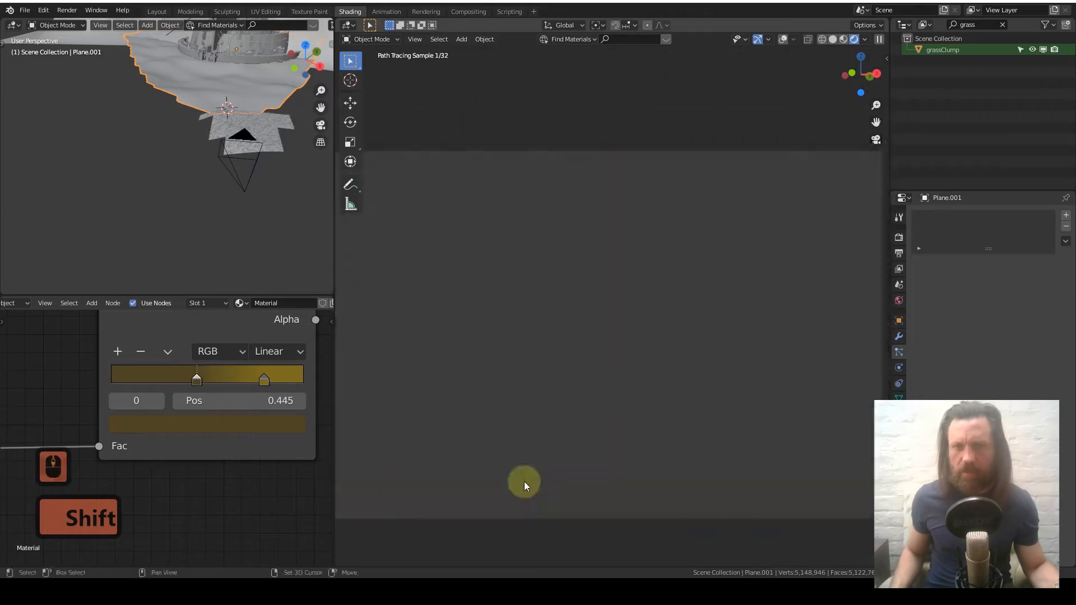
{"action": "middle_click_drag", "start_coordinate": [624, 422], "coordinate": [621, 341]}
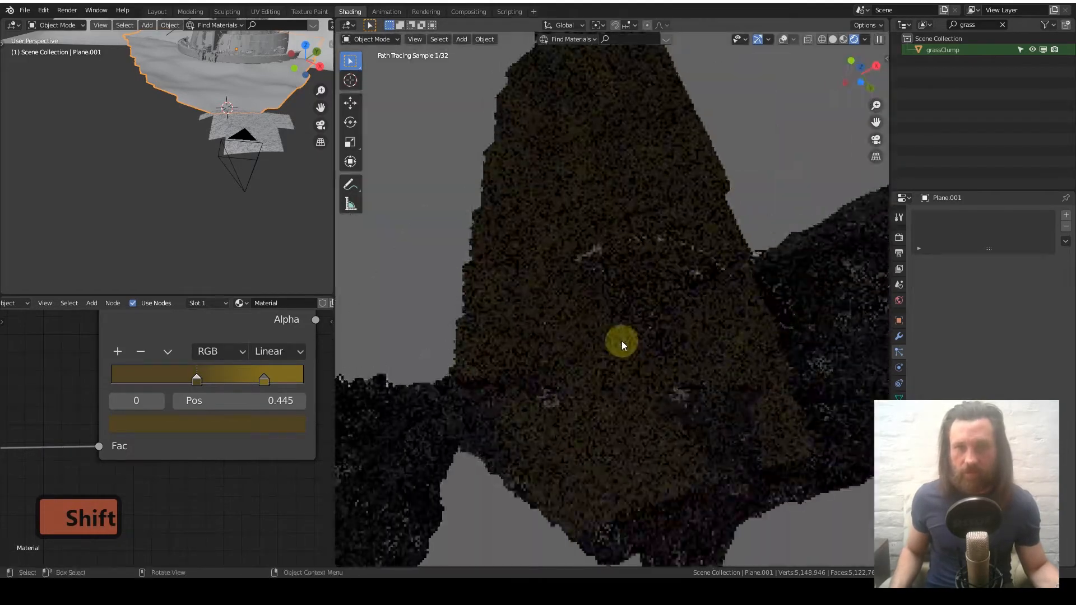
{"action": "key", "text": "KP_1"}
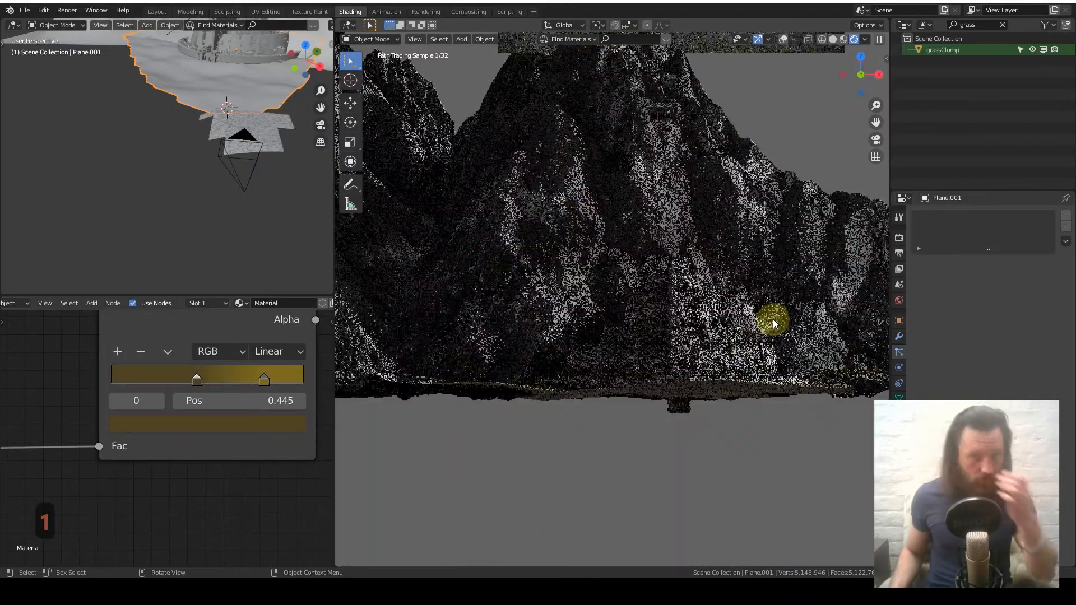
{"action": "left_click", "coordinate": [877, 140]}
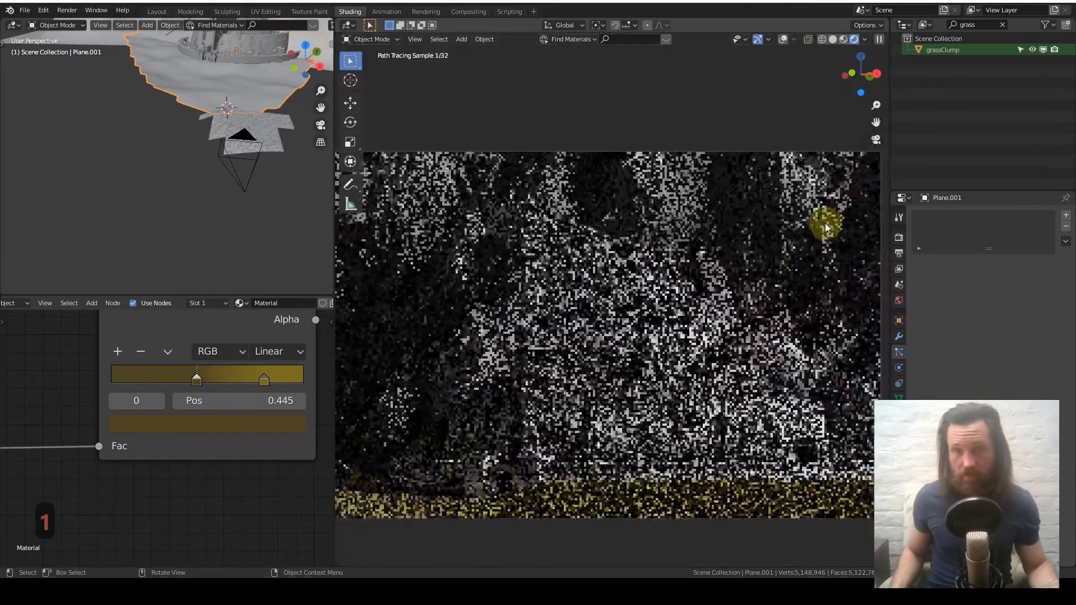
Select the foreground grass plane and turn off the viewport display of its hair particle system.
{"action": "left_click", "coordinate": [642, 460]}
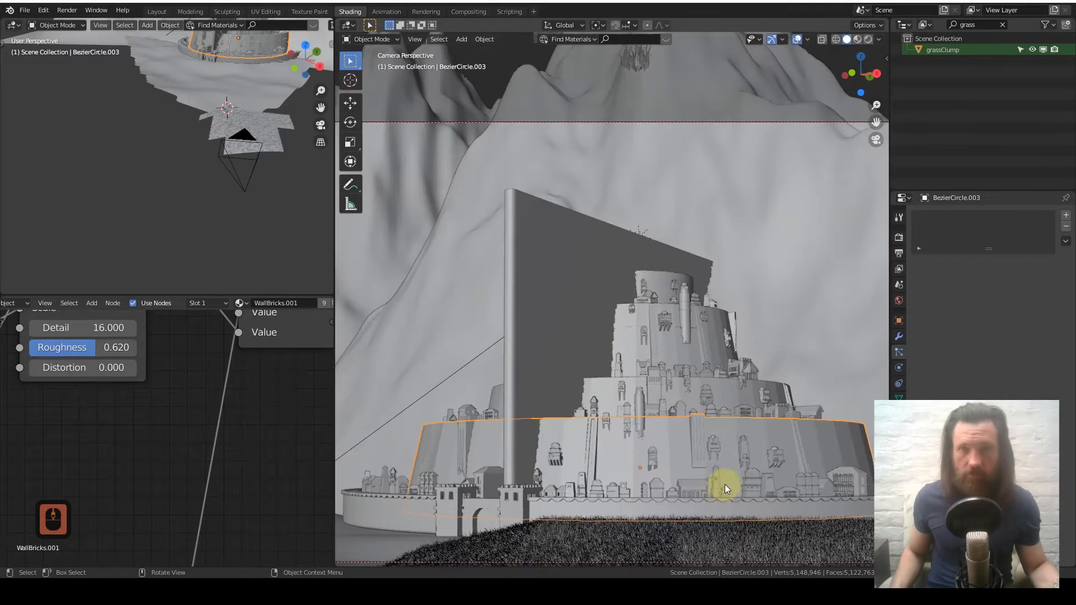
{"action": "middle_click_drag", "start_coordinate": [725, 484], "coordinate": [760, 357]}
{"action": "left_click", "coordinate": [765, 431]}
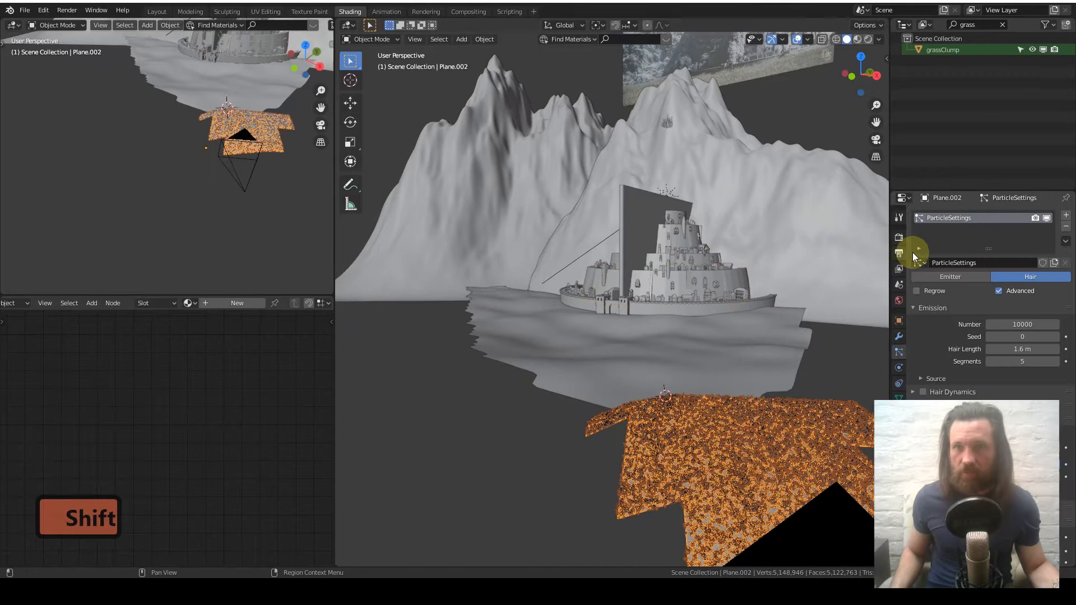
{"action": "left_click", "coordinate": [1047, 219]}
Examine the citadel's tiered walls, buttresses and attached buildings up close.
{"action": "middle_click_drag", "start_coordinate": [671, 307], "coordinate": [661, 318]}
{"action": "middle_click_drag", "start_coordinate": [764, 227], "coordinate": [685, 301], "text": "shift"}
{"action": "scroll", "coordinate": [674, 319], "scroll_direction": "up", "scroll_amount": 8}
{"action": "scroll", "coordinate": [560, 306], "scroll_direction": "up", "scroll_amount": 2}
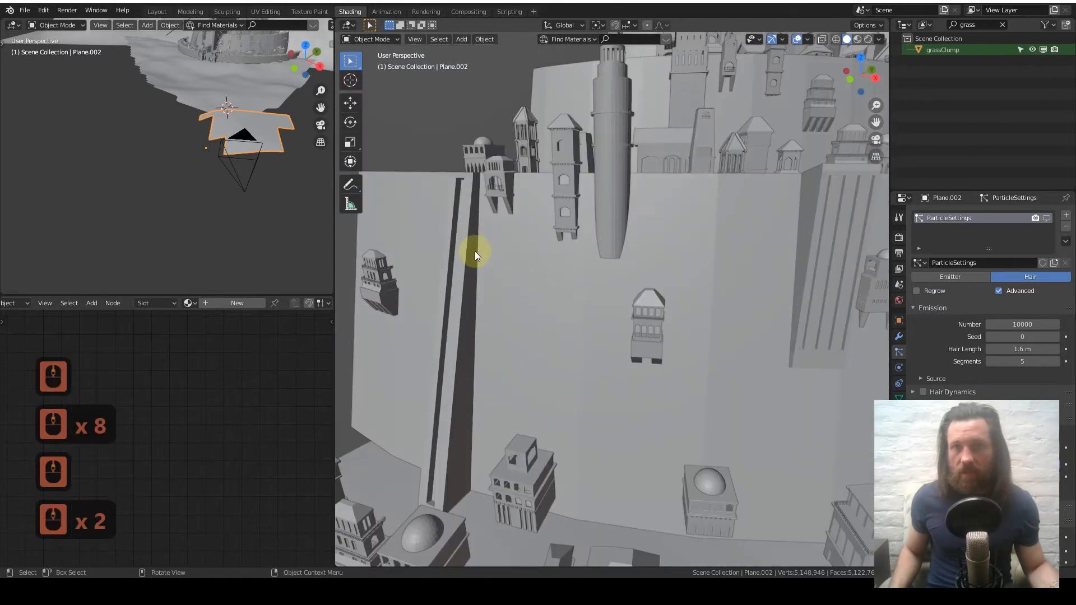
{"action": "middle_click_drag", "start_coordinate": [760, 271], "coordinate": [537, 331], "text": "shift"}
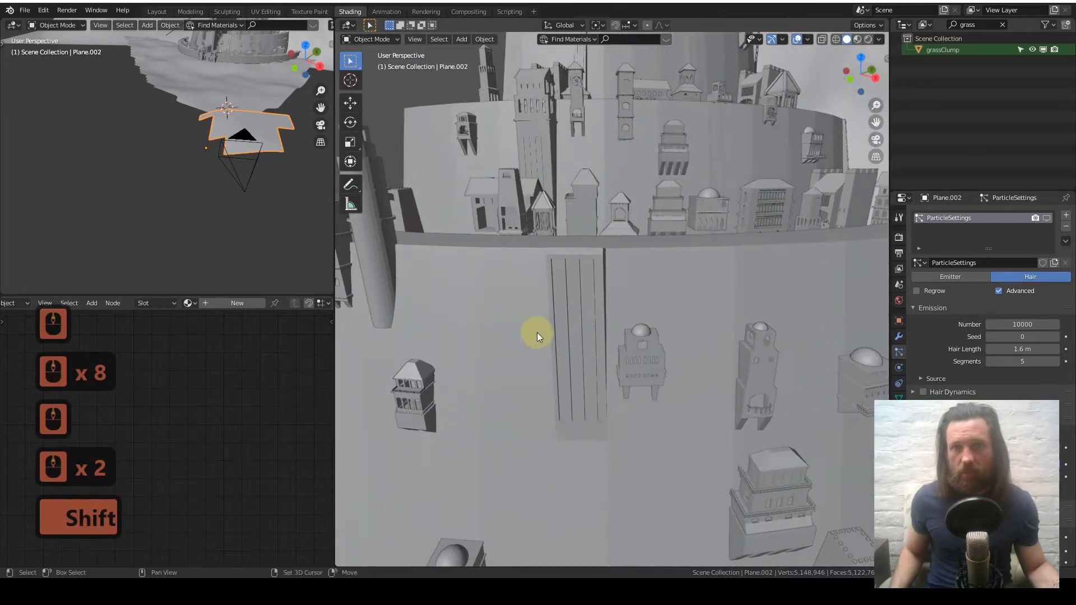
{"action": "middle_click_drag", "start_coordinate": [756, 294], "coordinate": [536, 198]}
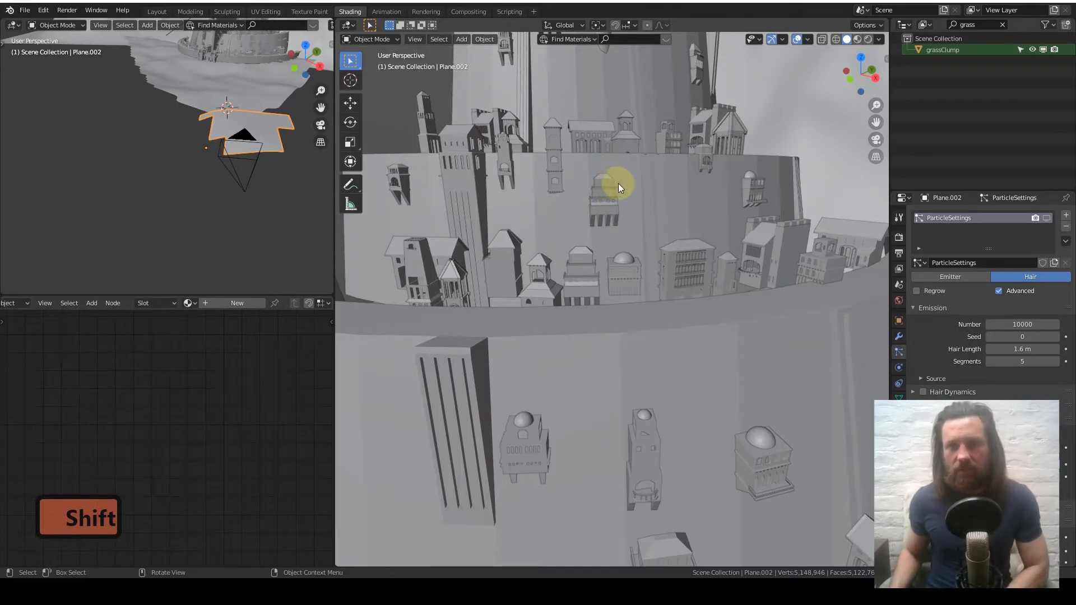
{"action": "mouse_move", "coordinate": [802, 156]}
{"action": "middle_mouse_down", "text": "shift"}
{"action": "mouse_move", "coordinate": [779, 163]}
{"action": "mouse_move", "coordinate": [795, 164]}
{"action": "middle_mouse_up", "text": "shift"}
{"action": "middle_click_drag", "start_coordinate": [553, 280], "coordinate": [621, 281]}
{"action": "scroll", "coordinate": [588, 264], "scroll_direction": "down", "scroll_amount": 5}
Select the lower citadel wall tier and open its modifier settings near the narrow buttress.
{"action": "left_click", "coordinate": [540, 269]}
{"action": "scroll", "coordinate": [567, 263], "scroll_direction": "up", "scroll_amount": 2}
{"action": "middle_click_drag", "start_coordinate": [546, 264], "coordinate": [670, 294], "text": "shift"}
{"action": "scroll", "coordinate": [630, 268], "scroll_direction": "up", "scroll_amount": 1}
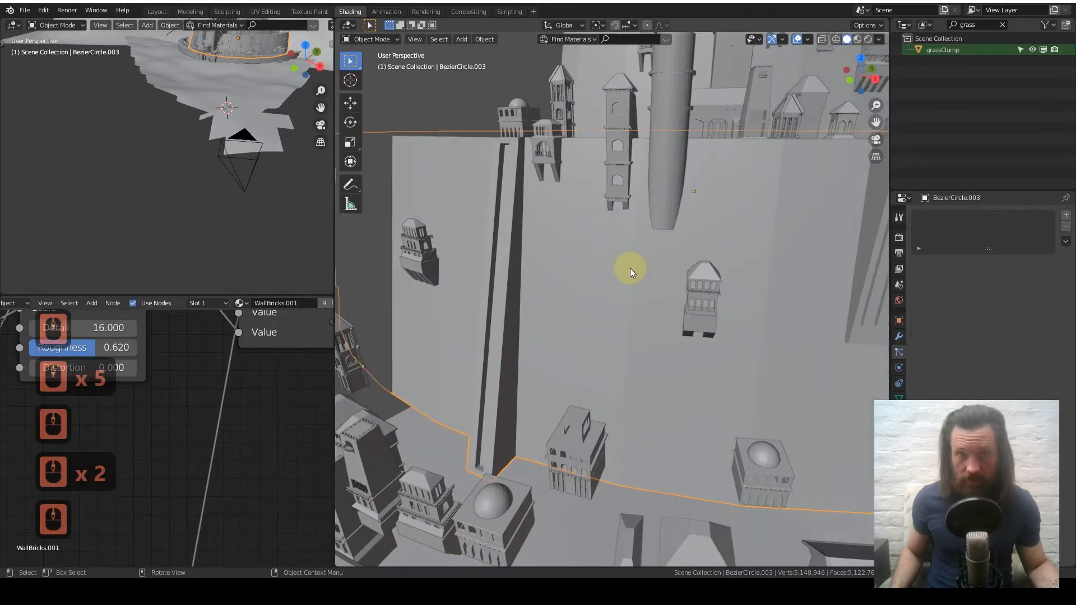
{"action": "scroll", "coordinate": [606, 247], "scroll_direction": "up", "scroll_amount": 2}
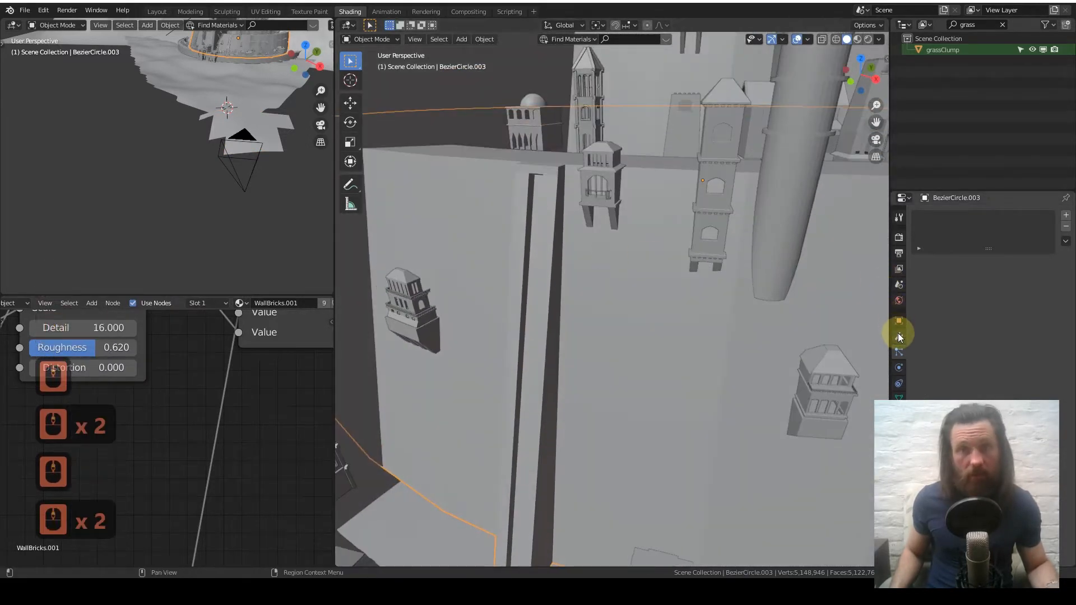
{"action": "left_click", "coordinate": [900, 336]}
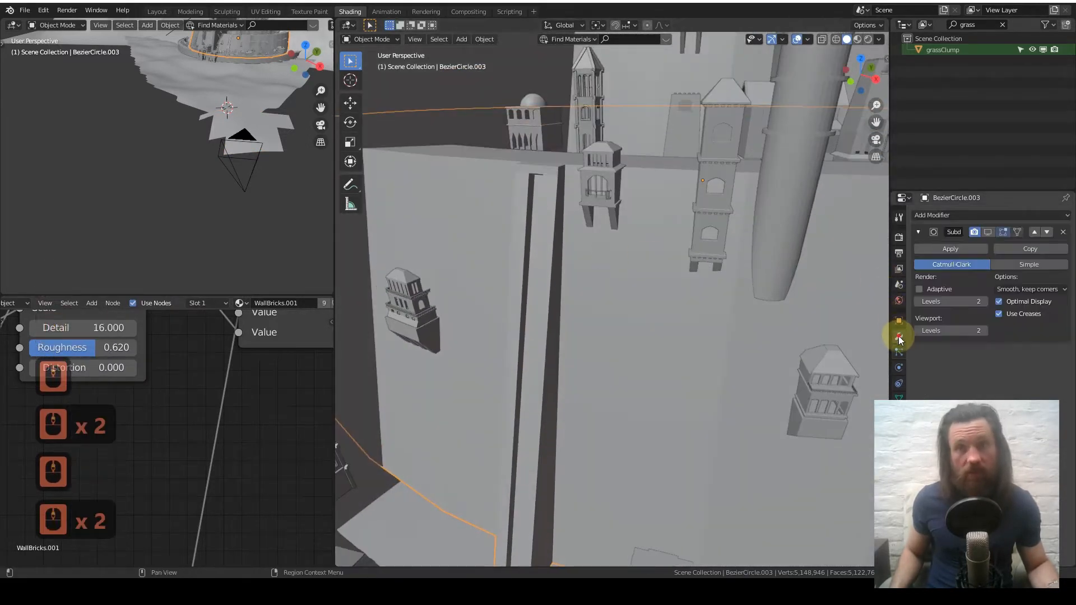
Show the wall's Subdivision modifier in the viewport, examine its effect on the buttress edges, and hide it again.
{"action": "left_click", "coordinate": [986, 231]}
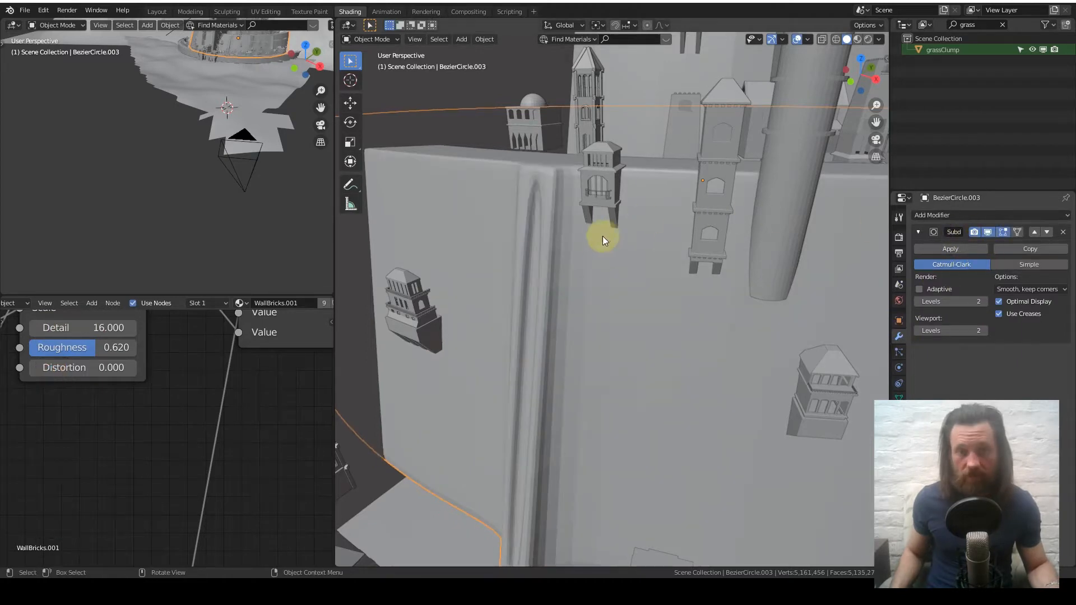
{"action": "scroll", "coordinate": [587, 244], "scroll_direction": "down", "scroll_amount": 5}
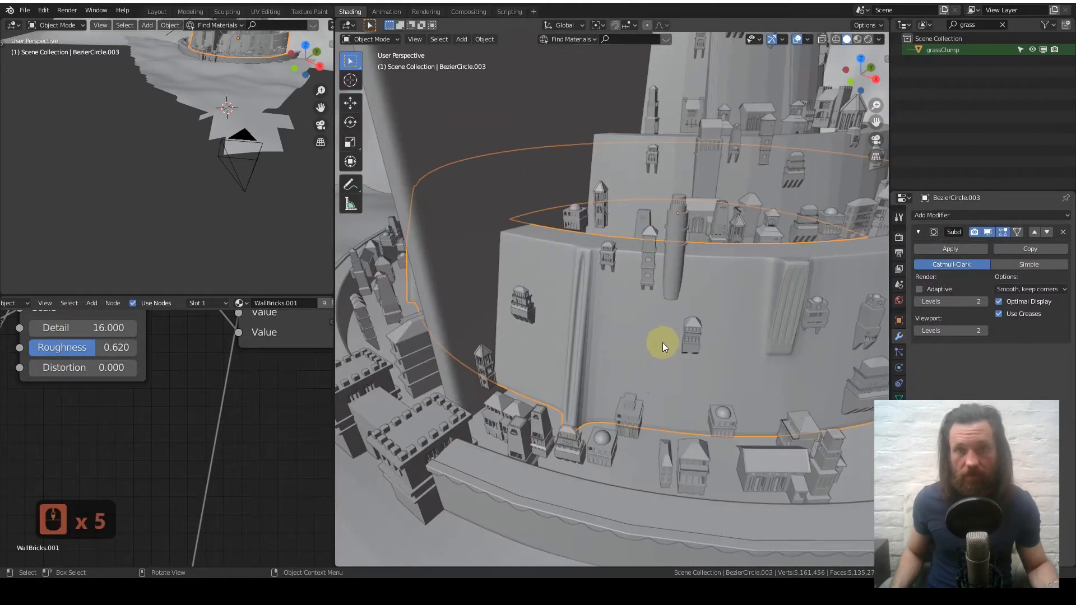
{"action": "middle_click_drag", "start_coordinate": [732, 335], "coordinate": [710, 240]}
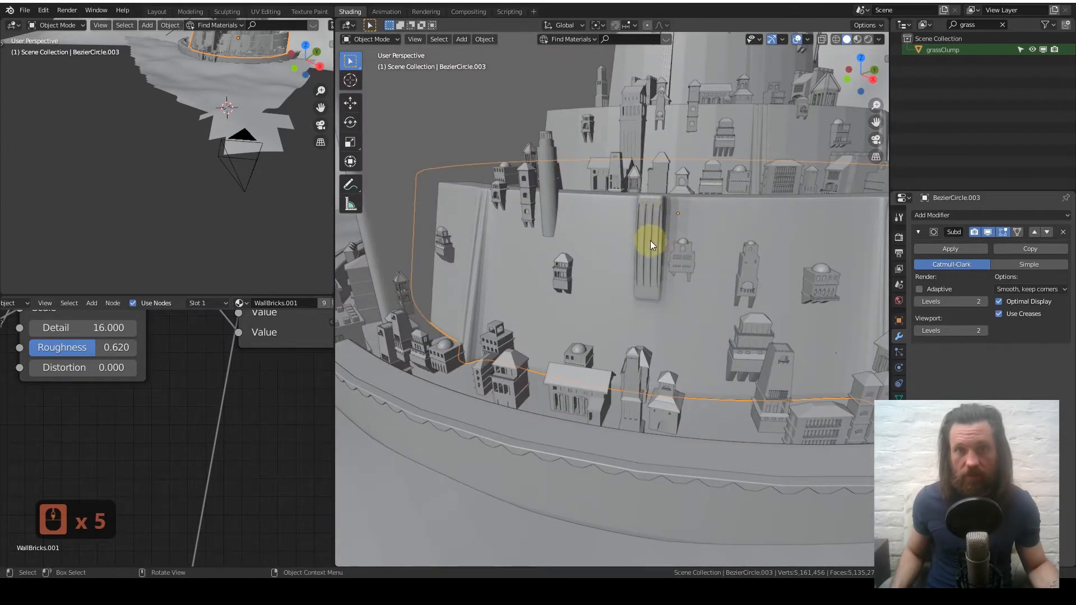
{"action": "middle_click_drag", "start_coordinate": [787, 288], "coordinate": [601, 290], "text": "shift"}
{"action": "scroll", "coordinate": [606, 283], "scroll_direction": "up", "scroll_amount": 5}
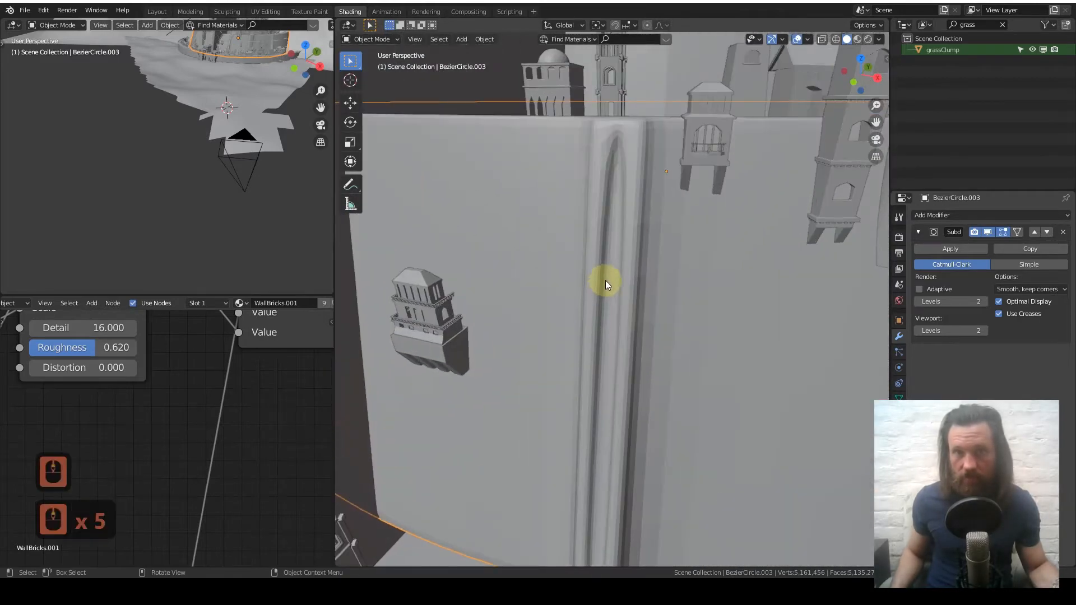
{"action": "middle_click_drag", "start_coordinate": [647, 260], "coordinate": [625, 317]}
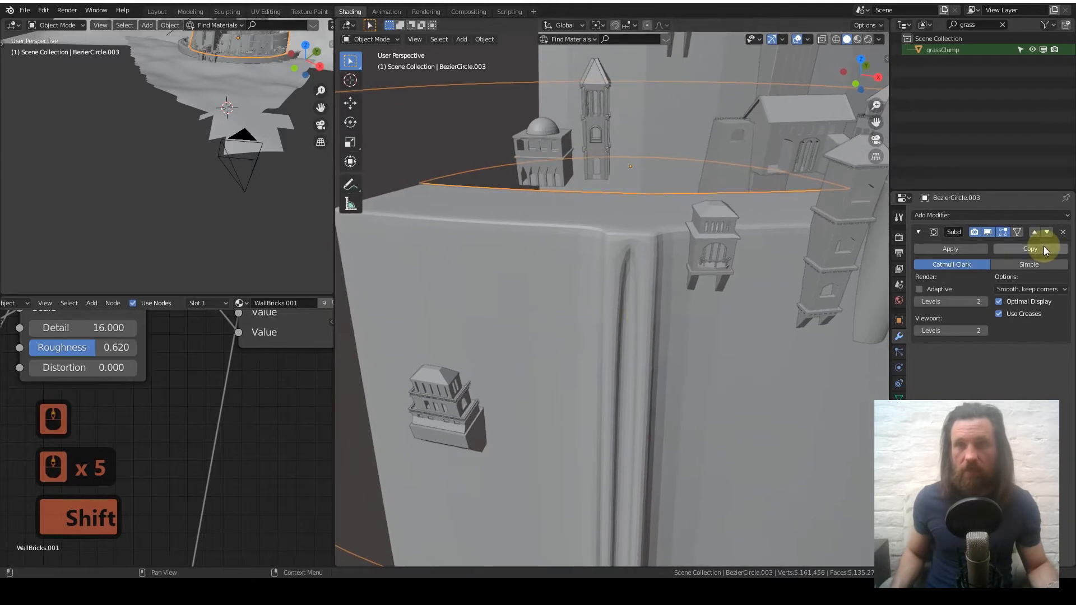
{"action": "left_click", "coordinate": [988, 234]}
Enter Edit Mode on the wall tier and select the tall narrow face of the buttress.
{"action": "middle_click_drag", "start_coordinate": [703, 266], "coordinate": [681, 240]}
{"action": "key", "text": "Tab"}
{"action": "scroll", "coordinate": [681, 240], "scroll_direction": "up", "scroll_amount": 3}
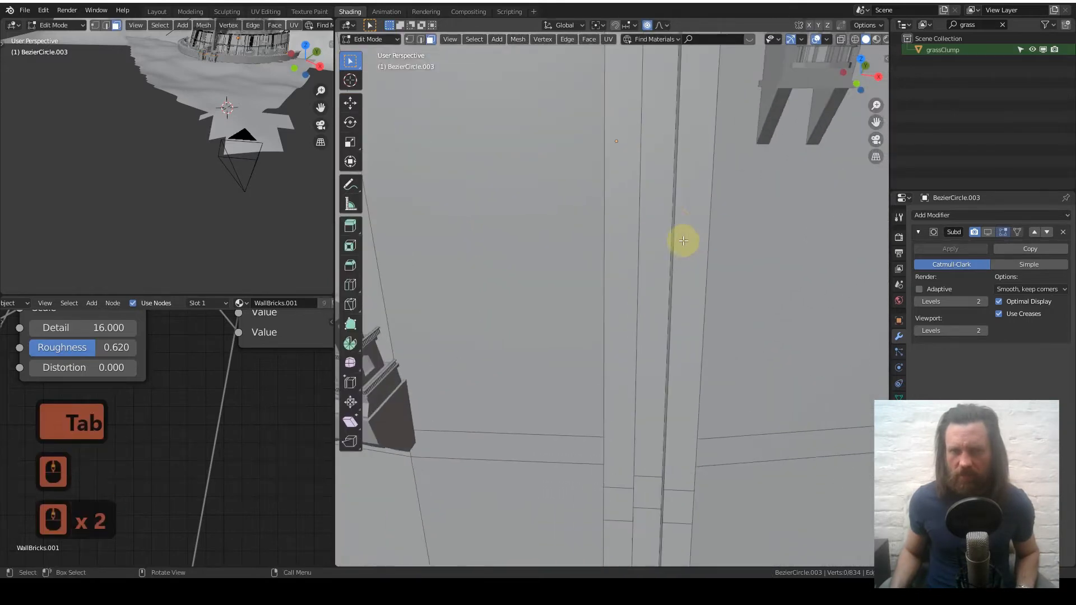
{"action": "left_click", "coordinate": [621, 188]}
{"action": "scroll", "coordinate": [666, 185], "scroll_direction": "down", "scroll_amount": 4}
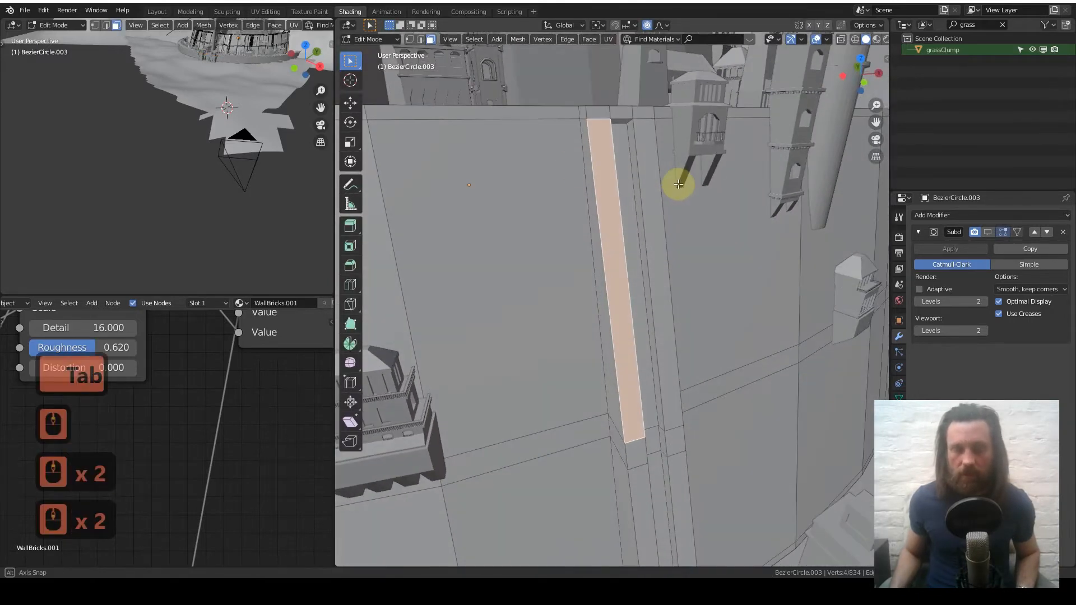
{"action": "scroll", "coordinate": [459, 233], "scroll_direction": "up", "scroll_amount": 3}
{"action": "middle_click_drag", "start_coordinate": [460, 210], "coordinate": [507, 298], "text": "shift"}
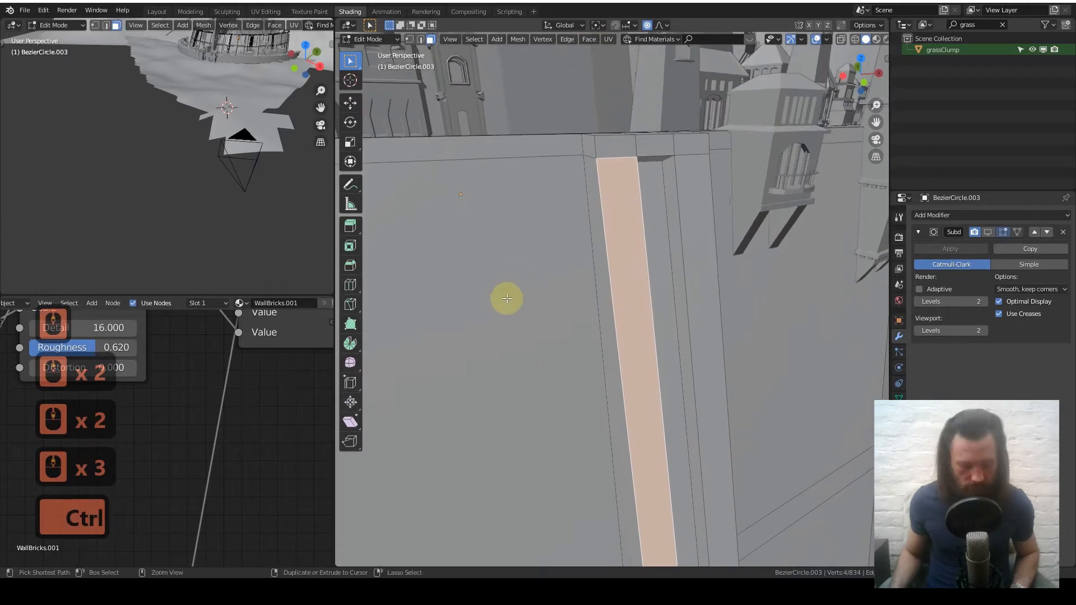
Add a vertical loop cut to the wall section beside the buttress and slide it close against the buttress edge.
{"action": "key", "text": "ctrl+r"}
{"action": "left_click", "coordinate": [525, 169]}
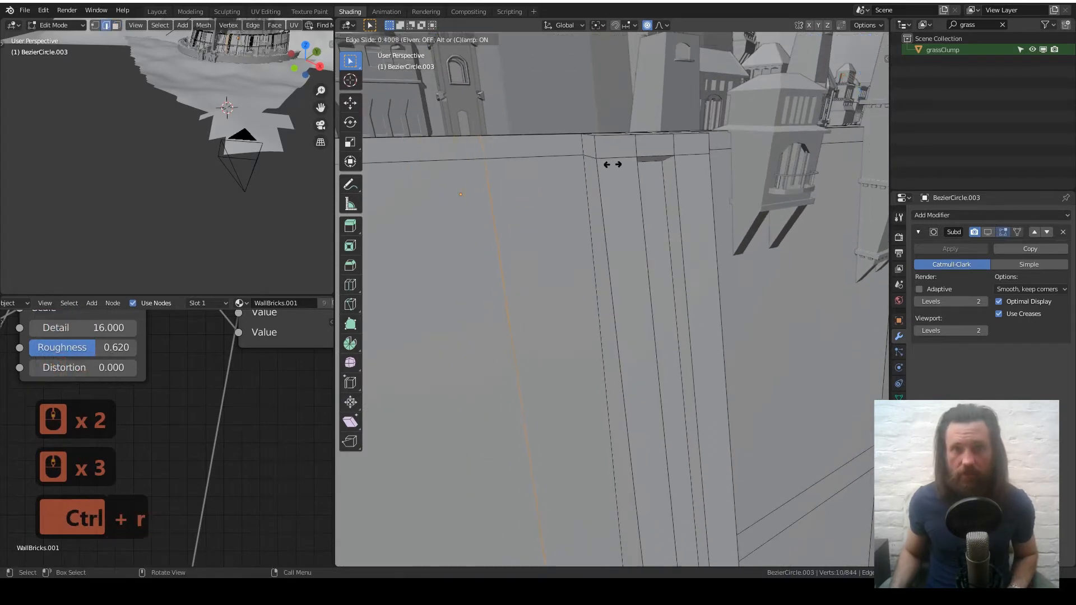
{"action": "left_click", "coordinate": [623, 160]}
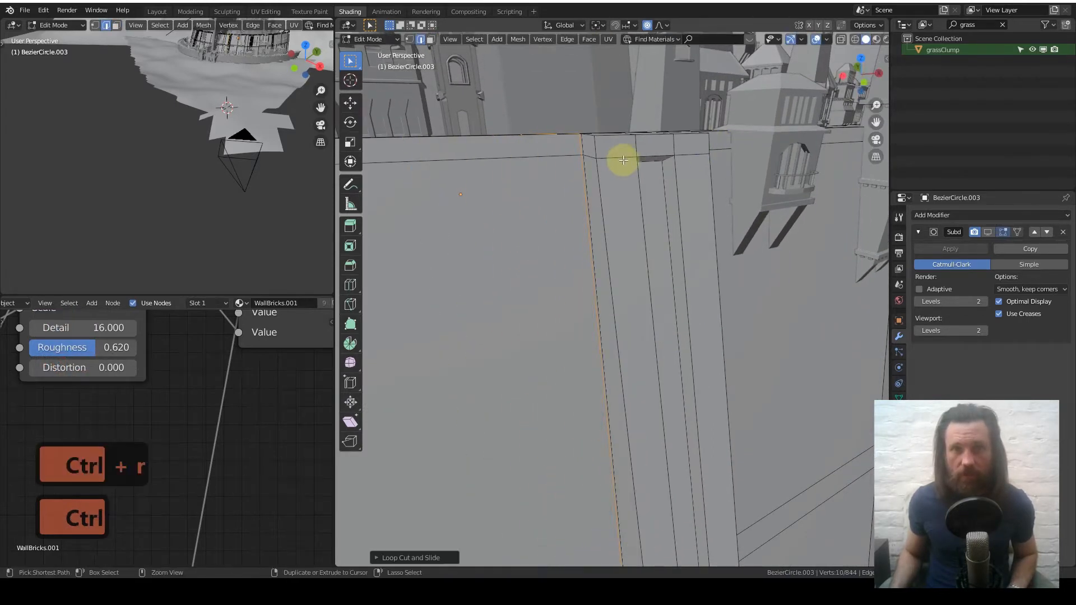
Add three vertical loop cuts around the buttress's near side and front corner, sliding each tight against its neighbouring corner edge.
{"action": "key", "text": "ctrl+r"}
{"action": "left_click", "coordinate": [581, 152]}
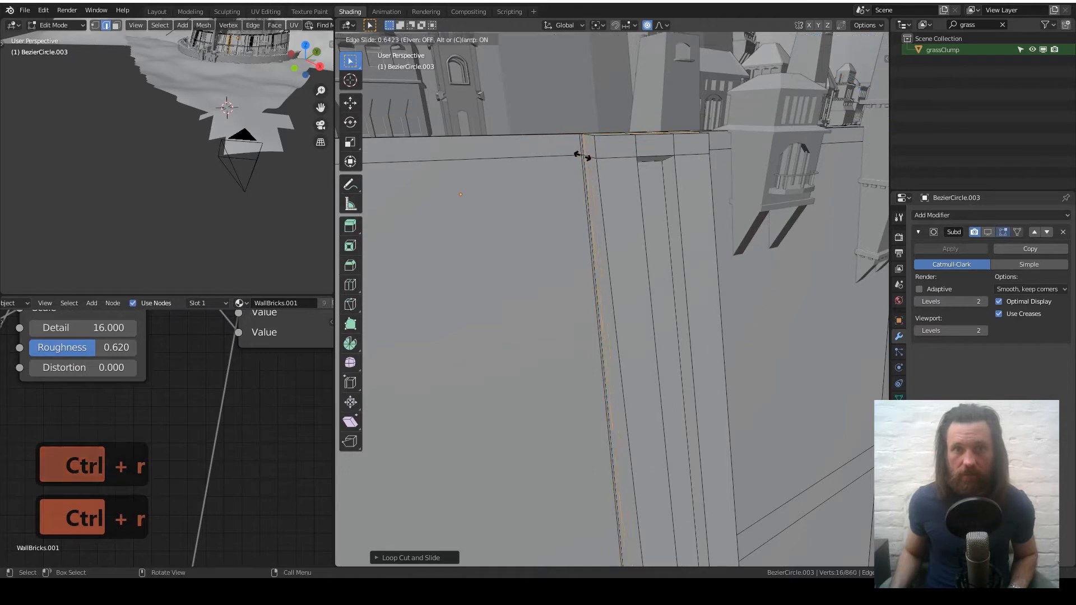
{"action": "left_click", "coordinate": [581, 157]}
{"action": "key", "text": "ctrl+r"}
{"action": "left_click", "coordinate": [582, 157]}
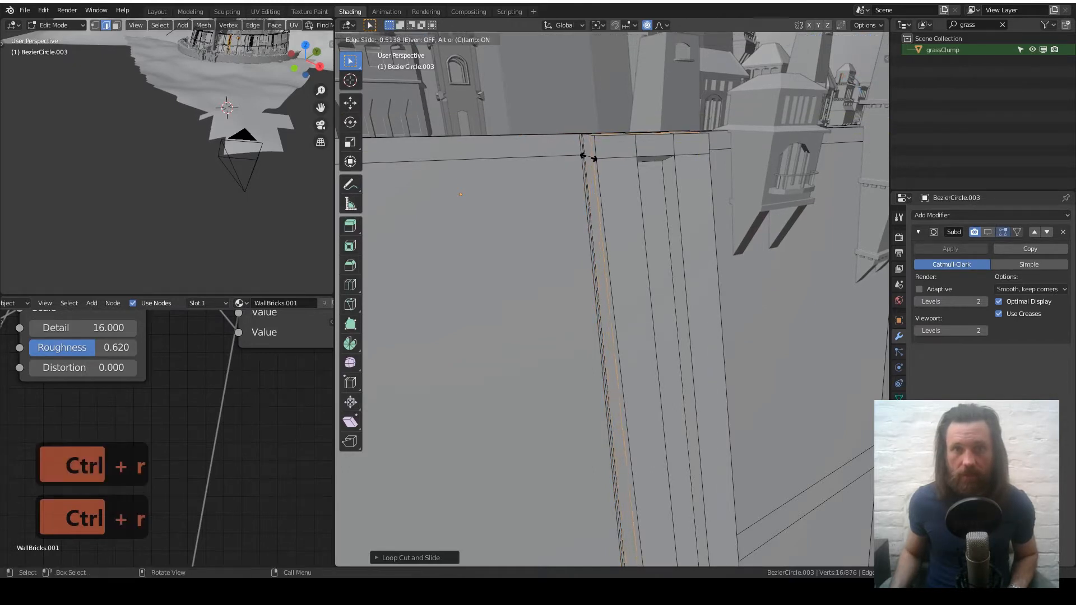
{"action": "left_click", "coordinate": [610, 156]}
{"action": "key", "text": "ctrl+r"}
{"action": "left_click", "coordinate": [604, 157]}
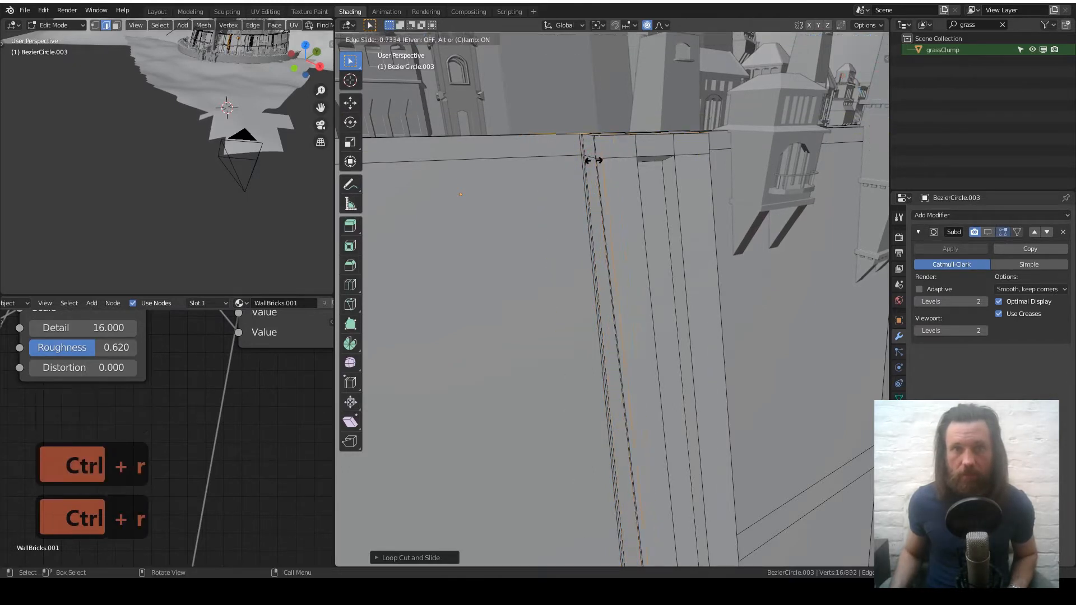
{"action": "left_click", "coordinate": [644, 156]}
Add a vertical loop cut to the buttress's front face and slide it close against its far outer edge.
{"action": "middle_click_drag", "start_coordinate": [644, 156], "coordinate": [593, 159]}
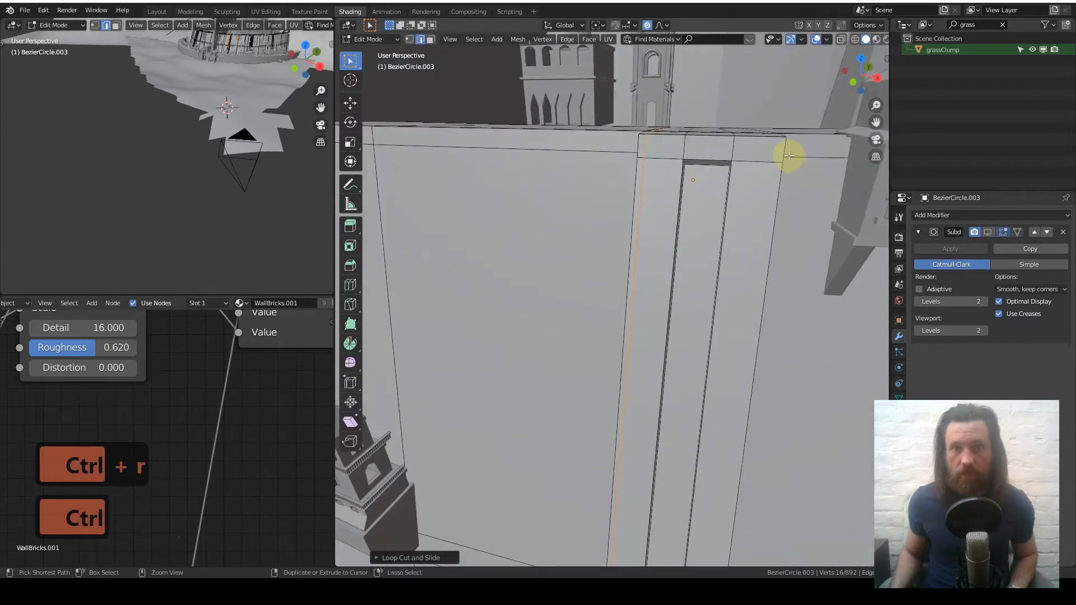
{"action": "key", "text": "ctrl+r"}
{"action": "left_click", "coordinate": [749, 164]}
{"action": "left_click", "coordinate": [748, 173]}
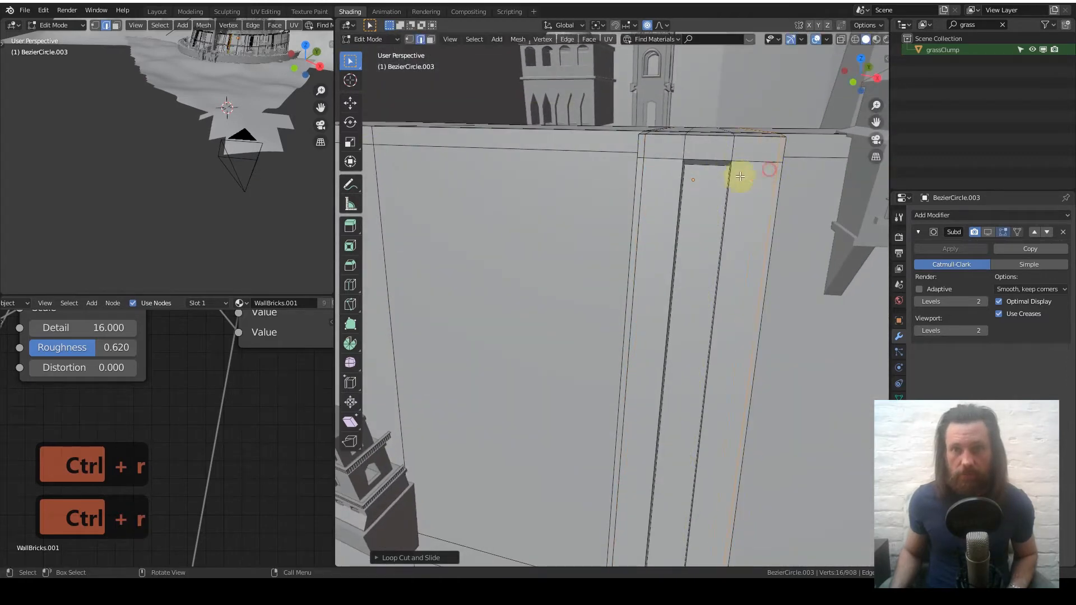
Add a horizontal loop cut around the wall tier and slide it up just beneath the existing top band edge.
{"action": "key", "text": "ctrl+r"}
{"action": "left_click", "coordinate": [726, 215]}
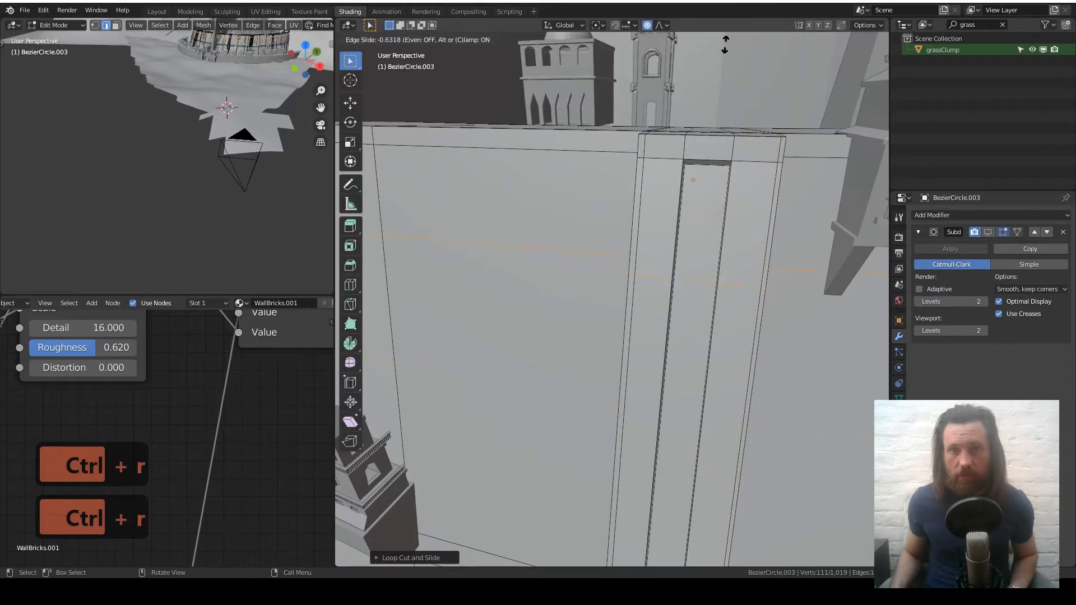
{"action": "left_click", "coordinate": [728, 479]}
Add two vertical loop cuts inside the buttress recess, one close to each side edge of its back face.
{"action": "key", "text": "ctrl"}
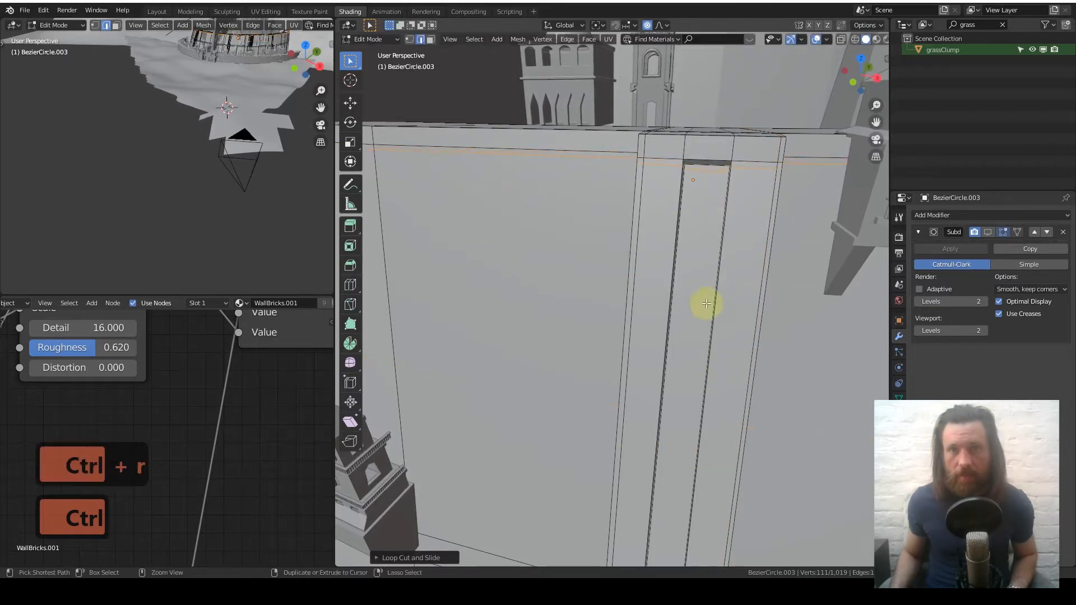
{"action": "key", "text": "ctrl+r"}
{"action": "left_click", "coordinate": [702, 158]}
{"action": "left_click", "coordinate": [693, 159]}
{"action": "key", "text": "ctrl+r"}
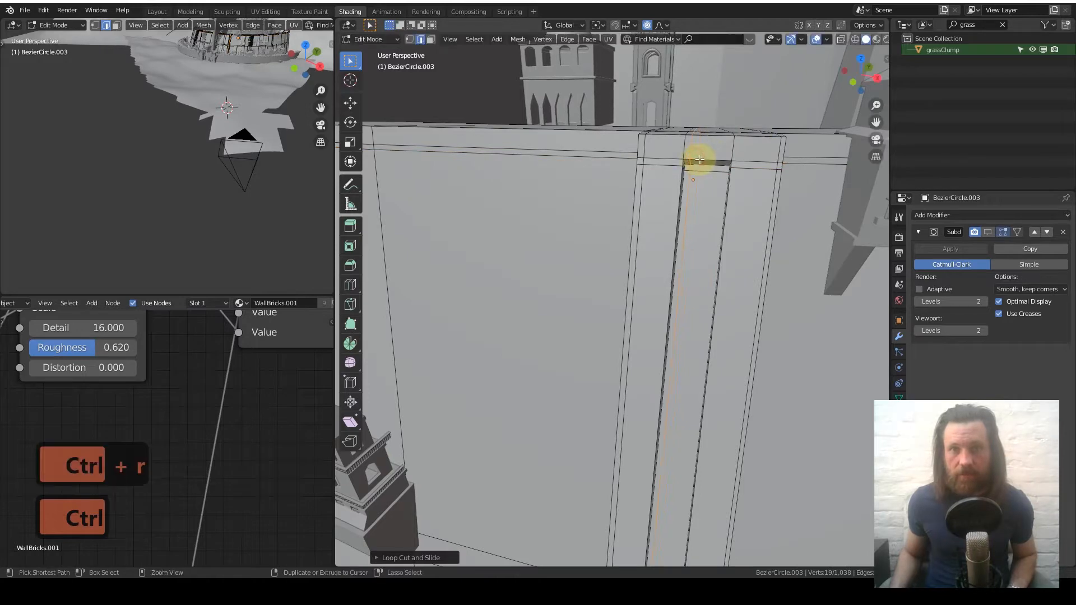
{"action": "left_click", "coordinate": [704, 159]}
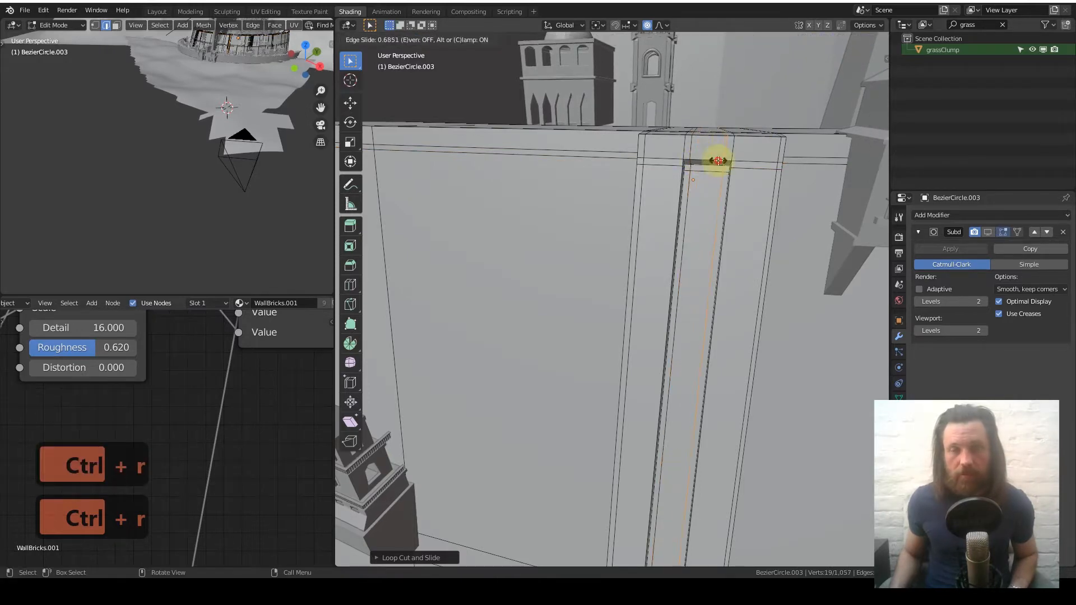
{"action": "left_click", "coordinate": [719, 161]}
Add a horizontal loop cut to the lower part of the wall tier and slide it down close to the base edge.
{"action": "scroll", "coordinate": [702, 284], "scroll_direction": "down", "scroll_amount": 5}
{"action": "middle_click_drag", "start_coordinate": [620, 444], "coordinate": [589, 309], "text": "shift"}
{"action": "middle_click_drag", "start_coordinate": [572, 420], "coordinate": [568, 392], "text": "shift"}
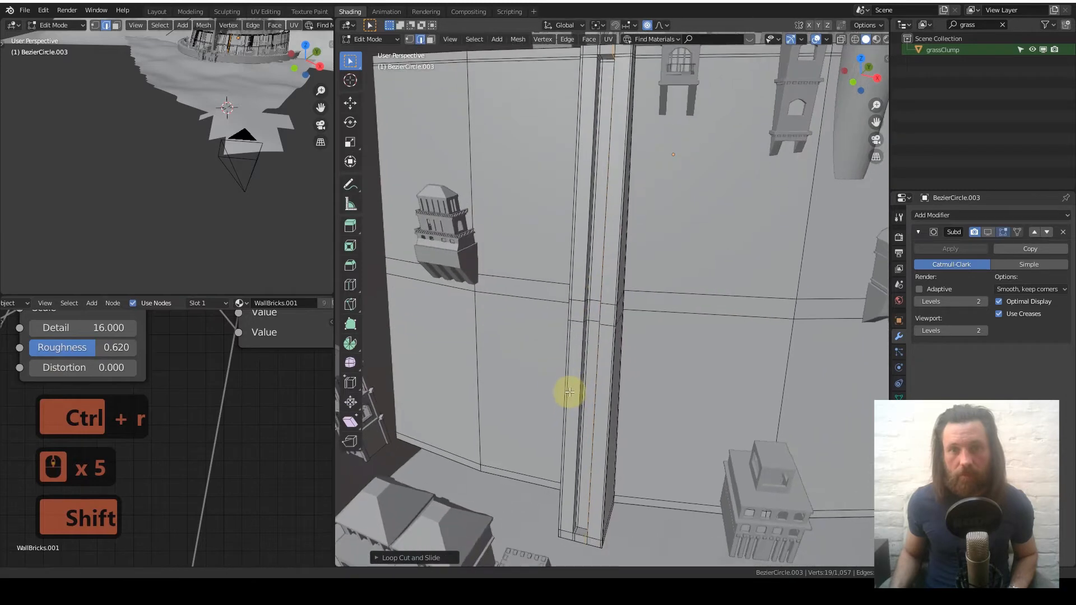
{"action": "key", "text": "ctrl+r"}
{"action": "left_click", "coordinate": [598, 405]}
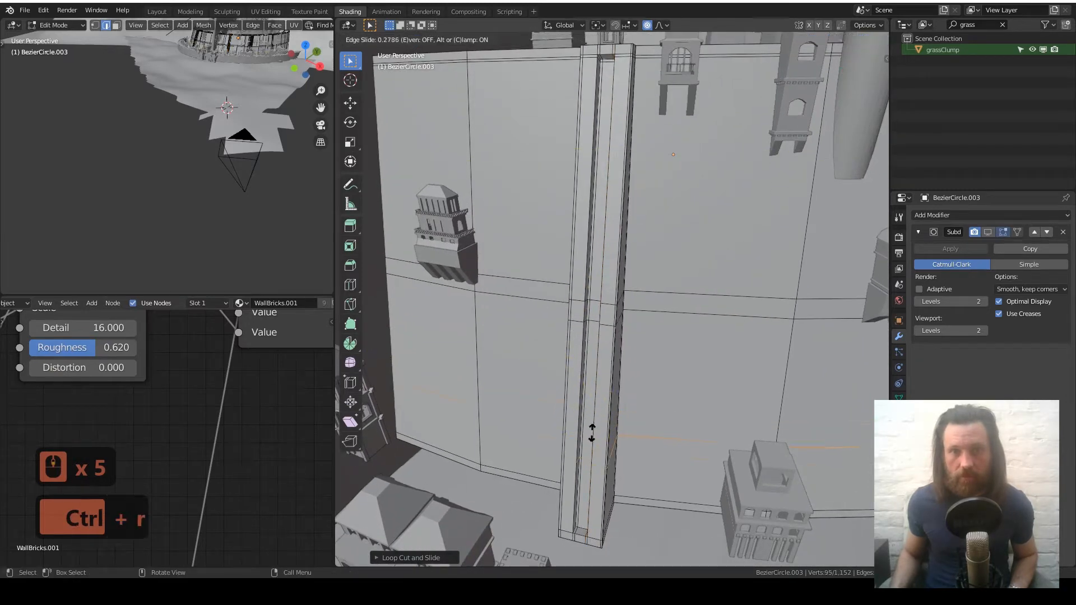
{"action": "left_click", "coordinate": [590, 505]}
Add a vertical loop cut to the wall section on the buttress's far side and slide it tight against the buttress.
{"action": "scroll", "coordinate": [575, 337], "scroll_direction": "down", "scroll_amount": 2}
{"action": "middle_click_drag", "start_coordinate": [574, 297], "coordinate": [546, 349], "text": "shift"}
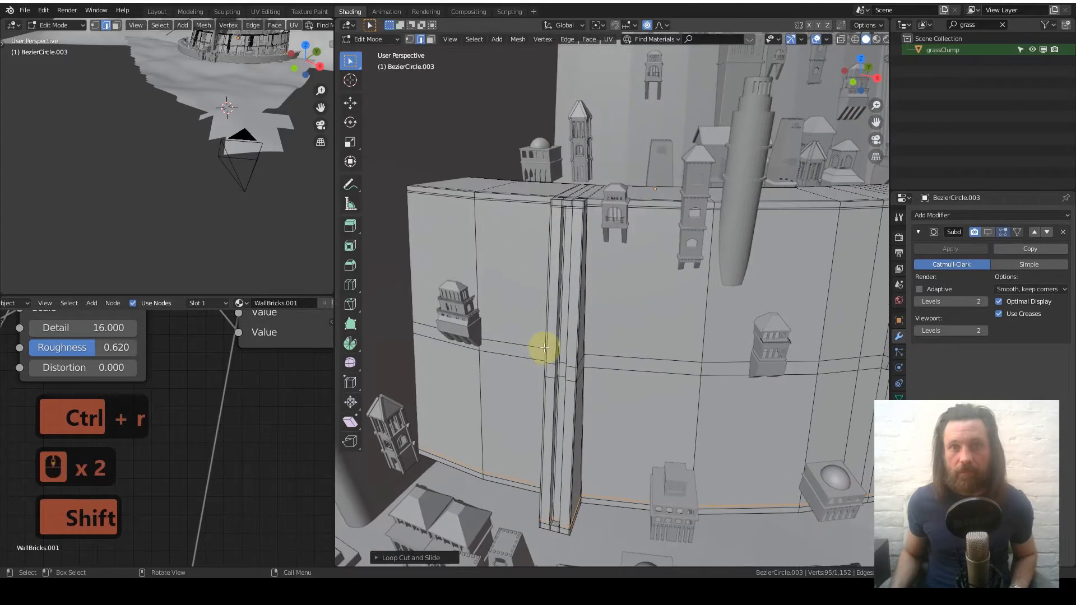
{"action": "scroll", "coordinate": [533, 306], "scroll_direction": "up", "scroll_amount": 3}
{"action": "middle_click_drag", "start_coordinate": [526, 194], "coordinate": [512, 183]}
{"action": "key", "text": "ctrl+r"}
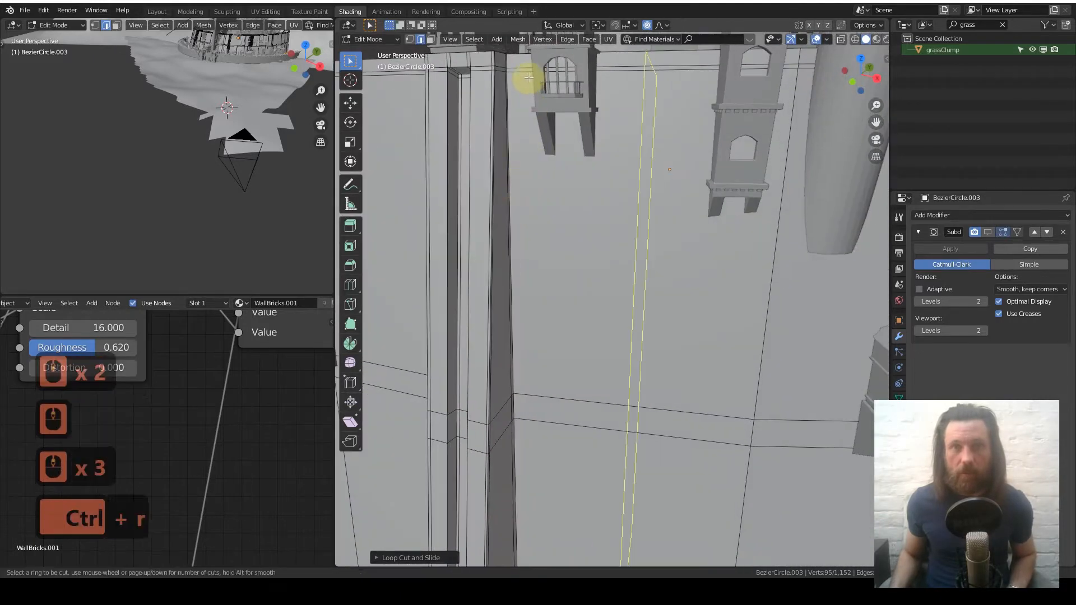
{"action": "left_click", "coordinate": [522, 74]}
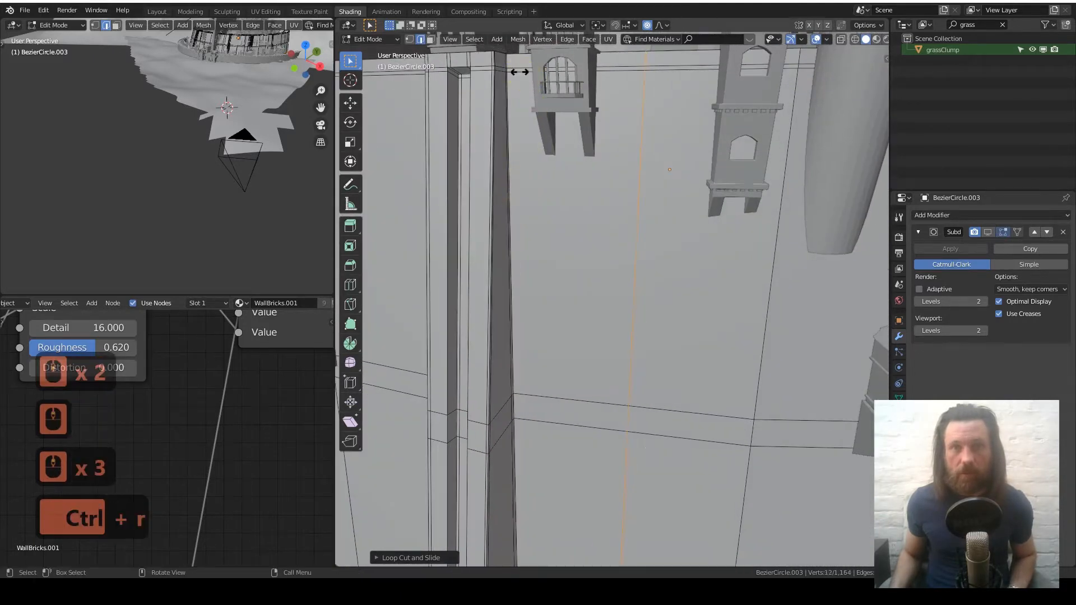
{"action": "left_click", "coordinate": [380, 94]}
Leave Edit Mode, show the Subdivision modifier in the viewport to examine the buttress and recess edges, and hide it again.
{"action": "middle_click_drag", "start_coordinate": [550, 108], "coordinate": [482, 83]}
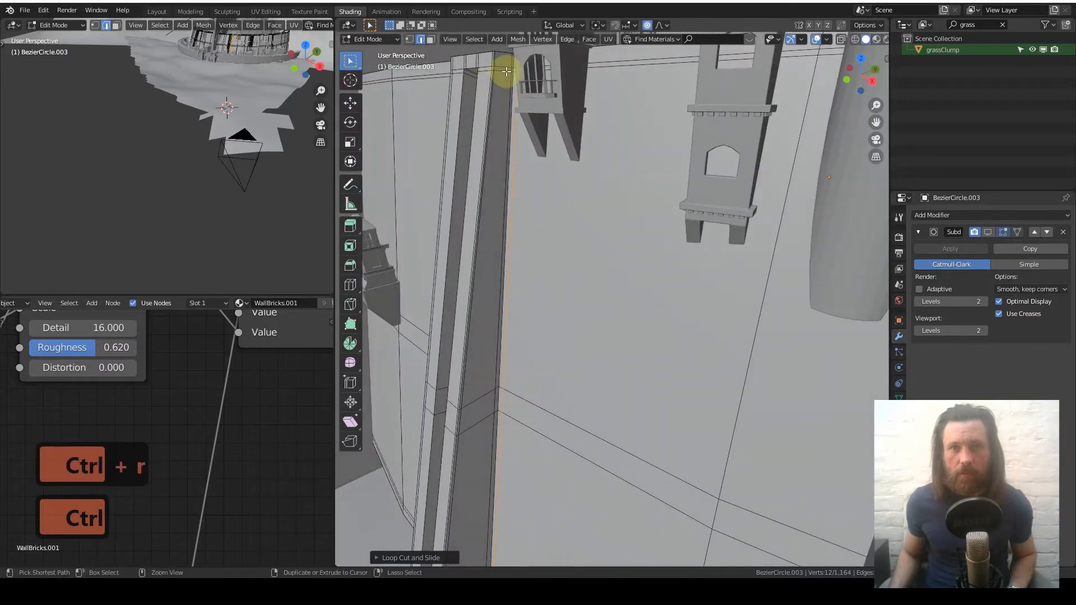
{"action": "middle_click_drag", "start_coordinate": [478, 163], "coordinate": [553, 244]}
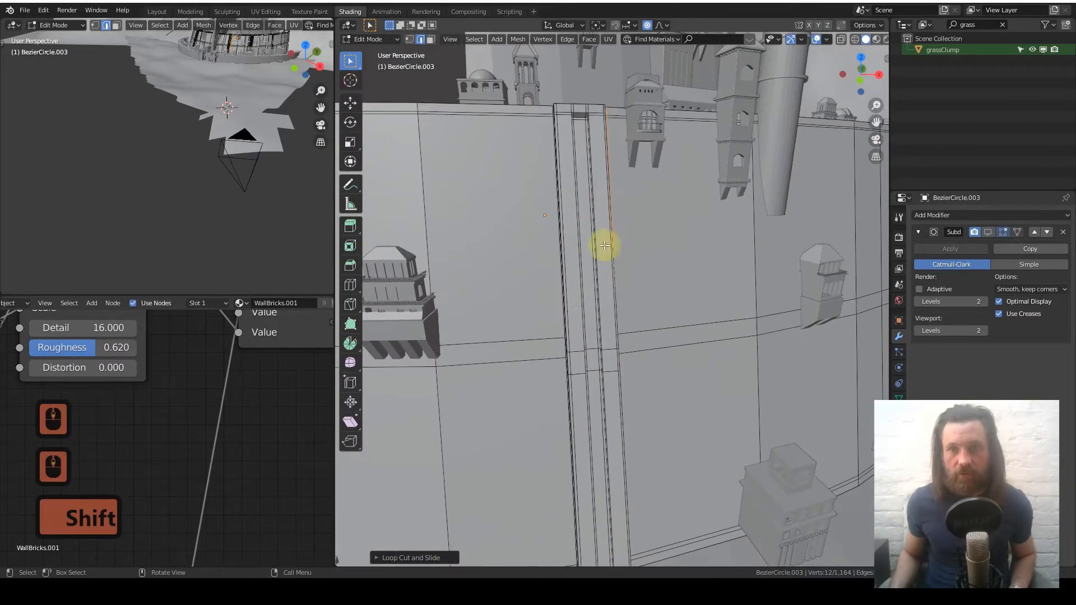
{"action": "key", "text": "Tab"}
{"action": "left_click", "coordinate": [987, 231]}
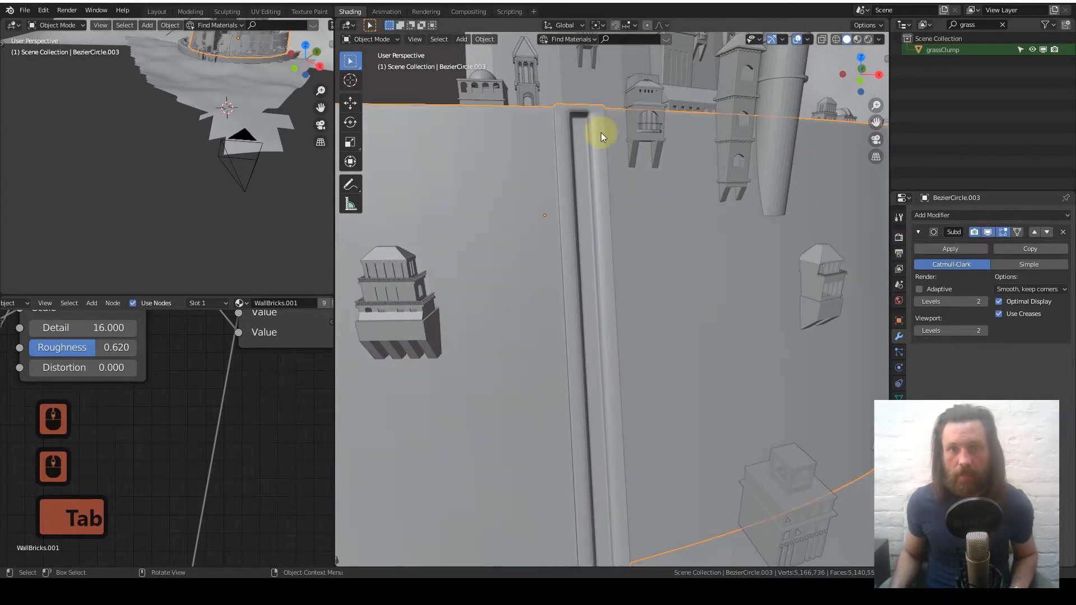
{"action": "scroll", "coordinate": [583, 164], "scroll_direction": "up", "scroll_amount": 2}
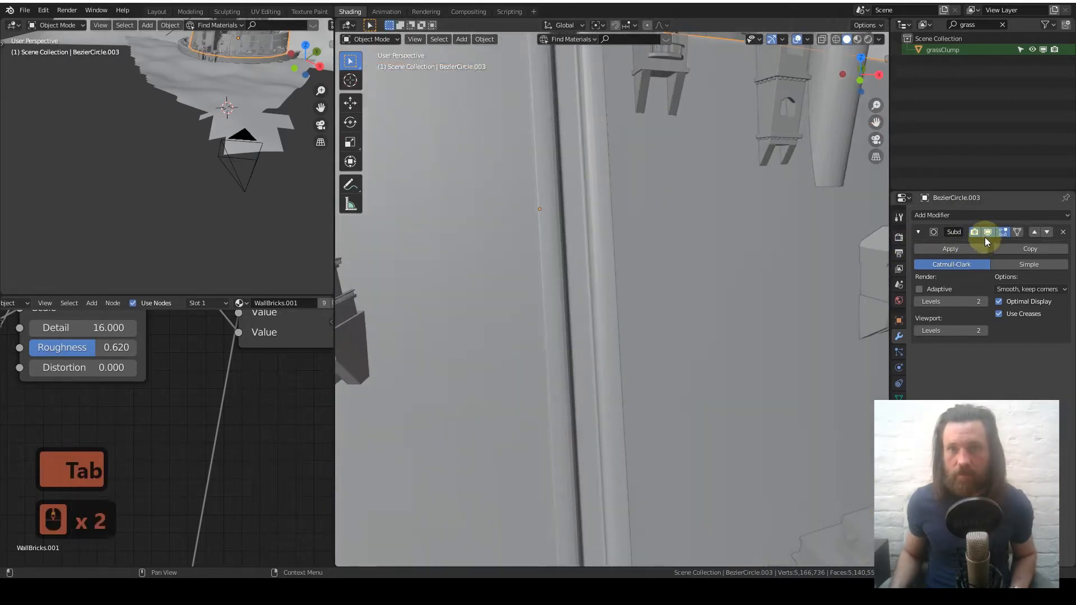
{"action": "left_click", "coordinate": [988, 233]}
Back in Edit Mode, add two loop cuts along the recess's inner side walls, one near the back edge and one near the front.
{"action": "middle_click_drag", "start_coordinate": [662, 148], "coordinate": [72, 108], "text": "shift"}
{"action": "key", "text": "Tab"}
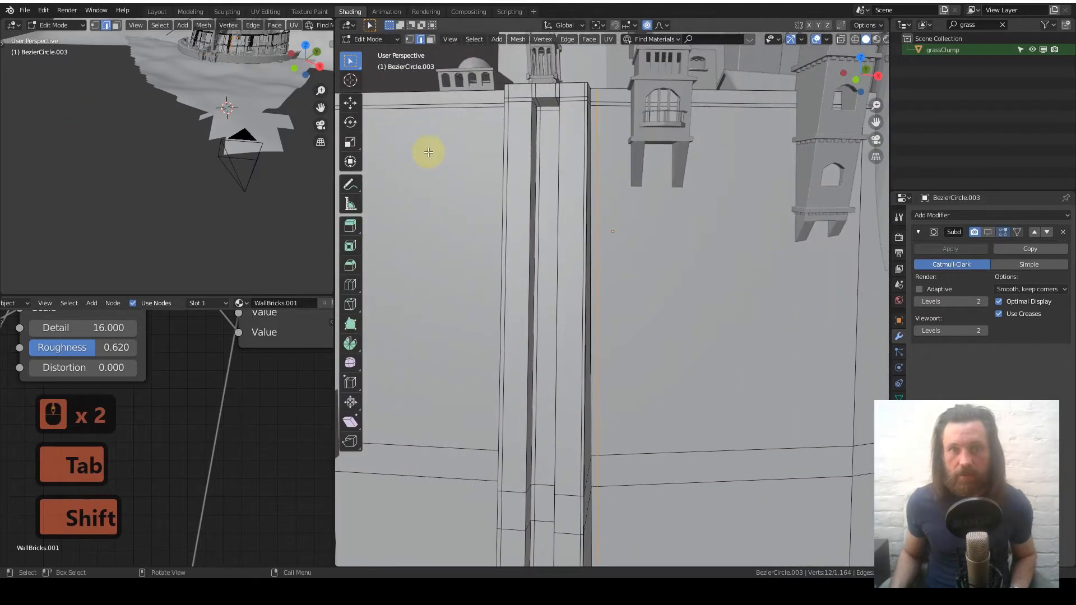
{"action": "middle_click_drag", "start_coordinate": [512, 172], "coordinate": [483, 161]}
{"action": "scroll", "coordinate": [494, 152], "scroll_direction": "up", "scroll_amount": 3}
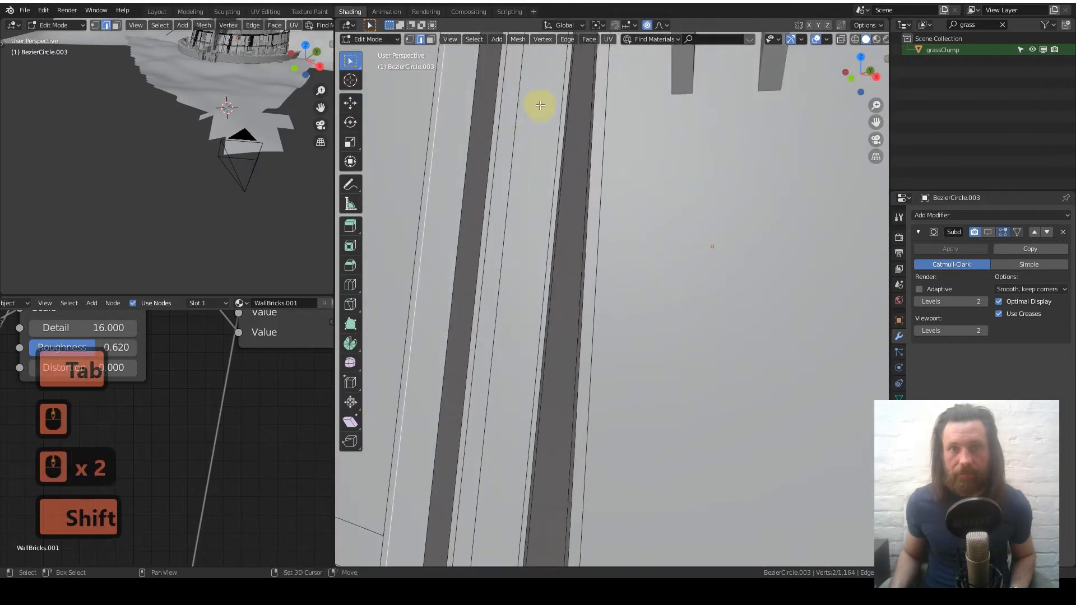
{"action": "middle_click_drag", "start_coordinate": [538, 104], "coordinate": [539, 267], "text": "shift"}
{"action": "key", "text": "ctrl+r"}
{"action": "left_click", "coordinate": [506, 113]}
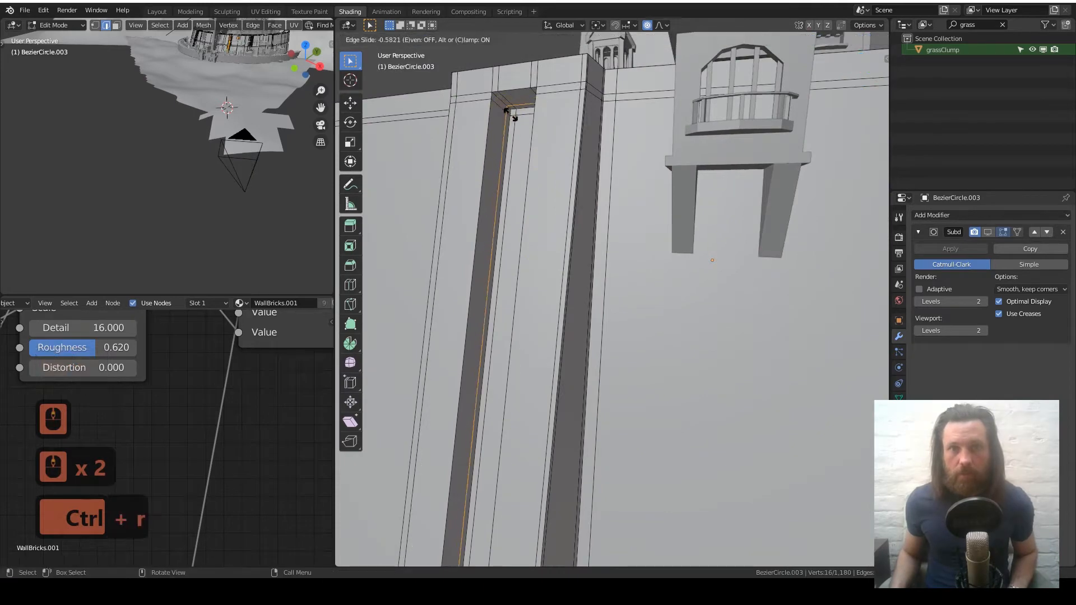
{"action": "left_click", "coordinate": [511, 115]}
{"action": "key", "text": "ctrl+r"}
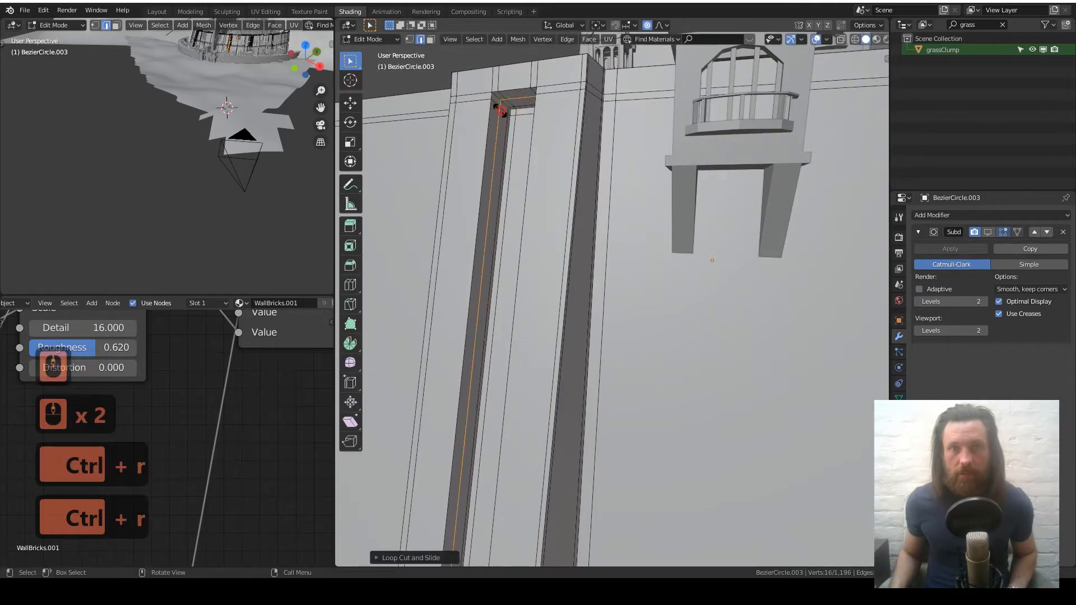
{"action": "left_click", "coordinate": [497, 105]}
{"action": "left_click", "coordinate": [533, 120]}
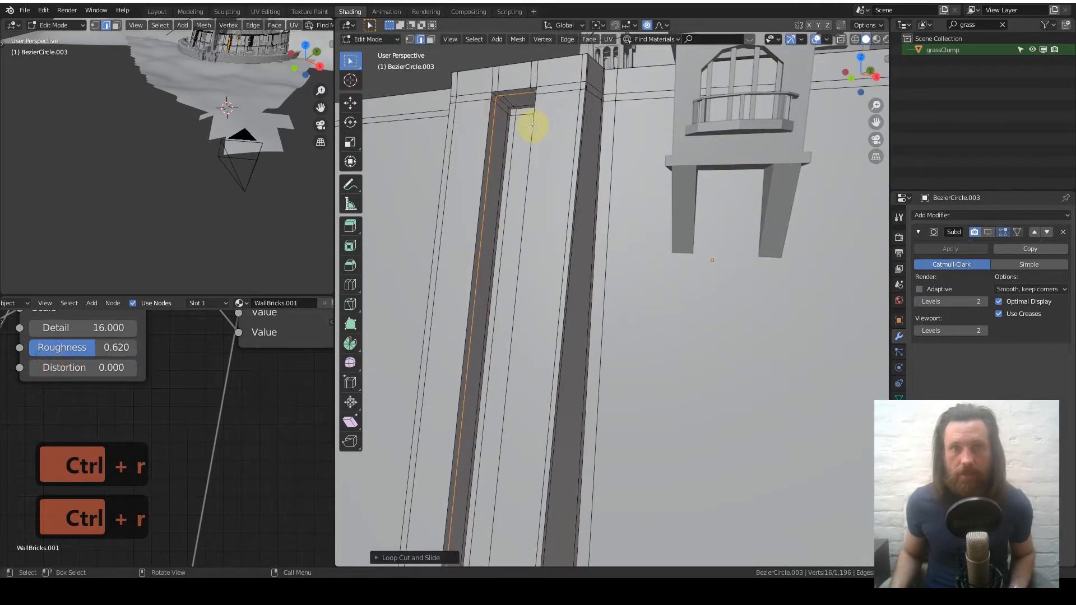
Examine the subdivided wall tier in Object Mode, comparing the reinforced buttress with the other buttresses, and hide the subdivision again.
{"action": "key", "text": "Tab"}
{"action": "left_click", "coordinate": [986, 233]}
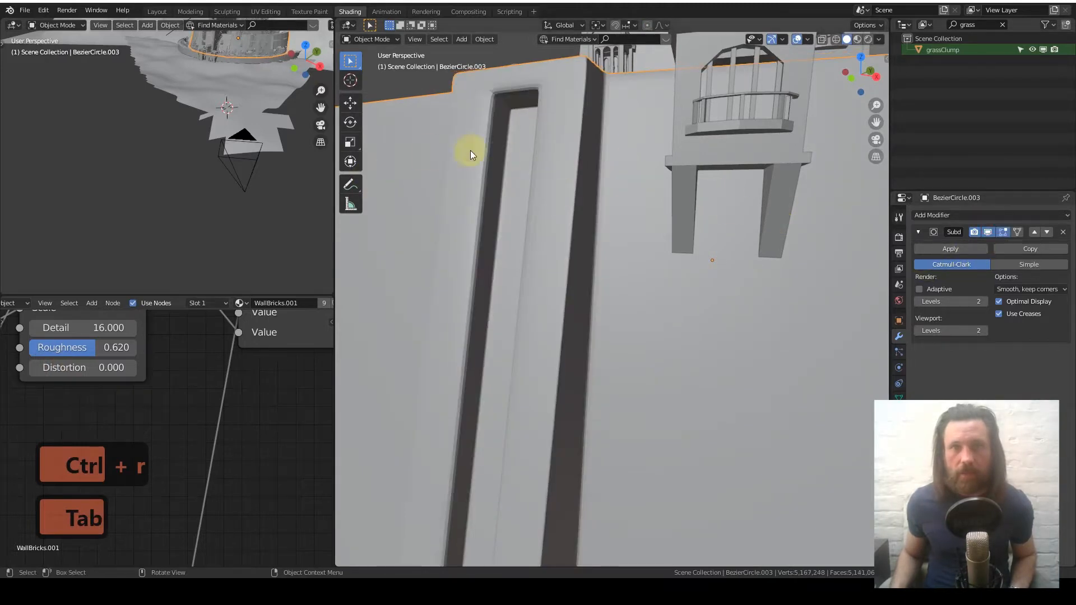
{"action": "scroll", "coordinate": [536, 201], "scroll_direction": "down", "scroll_amount": 7}
{"action": "middle_click_drag", "start_coordinate": [581, 319], "coordinate": [588, 221], "text": "shift"}
{"action": "middle_click_drag", "start_coordinate": [739, 328], "coordinate": [718, 268], "text": "shift"}
{"action": "scroll", "coordinate": [631, 257], "scroll_direction": "down", "scroll_amount": 1}
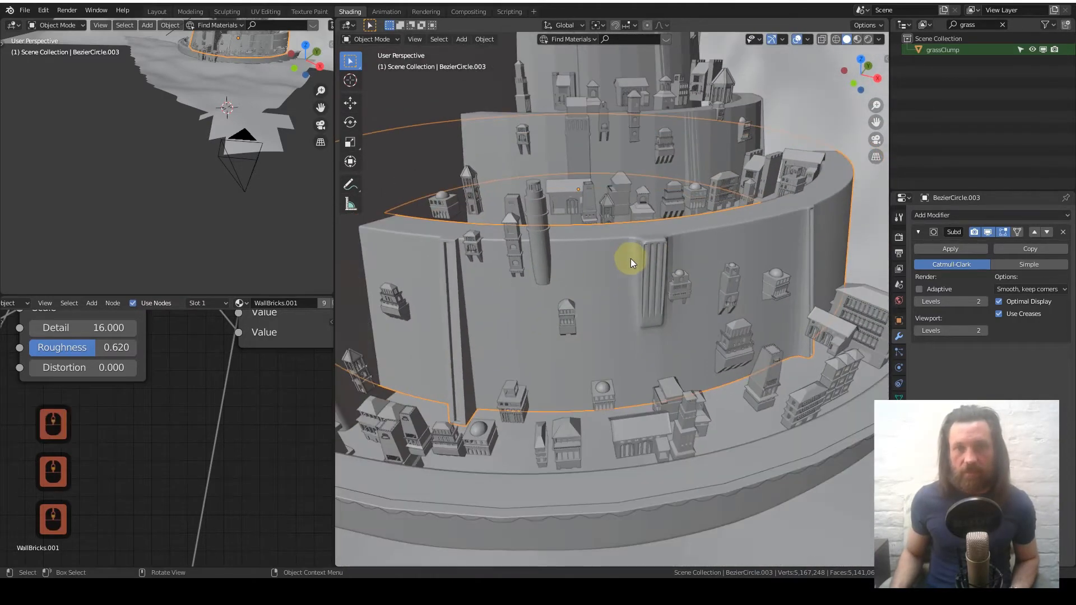
{"action": "middle_click_drag", "start_coordinate": [631, 258], "coordinate": [568, 217], "text": "shift"}
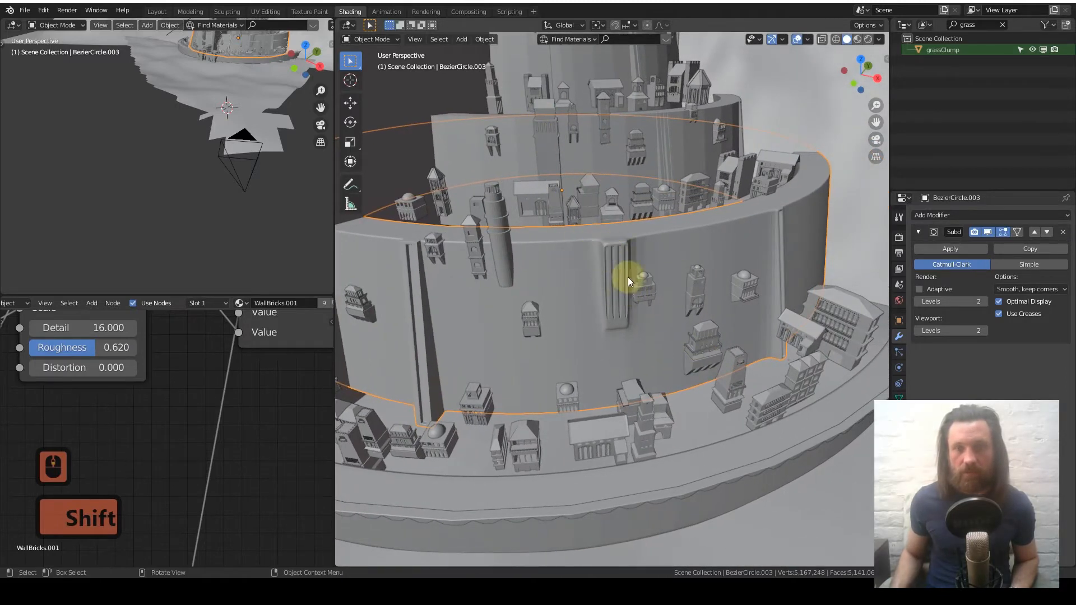
{"action": "middle_click_drag", "start_coordinate": [784, 277], "coordinate": [947, 220], "text": "shift"}
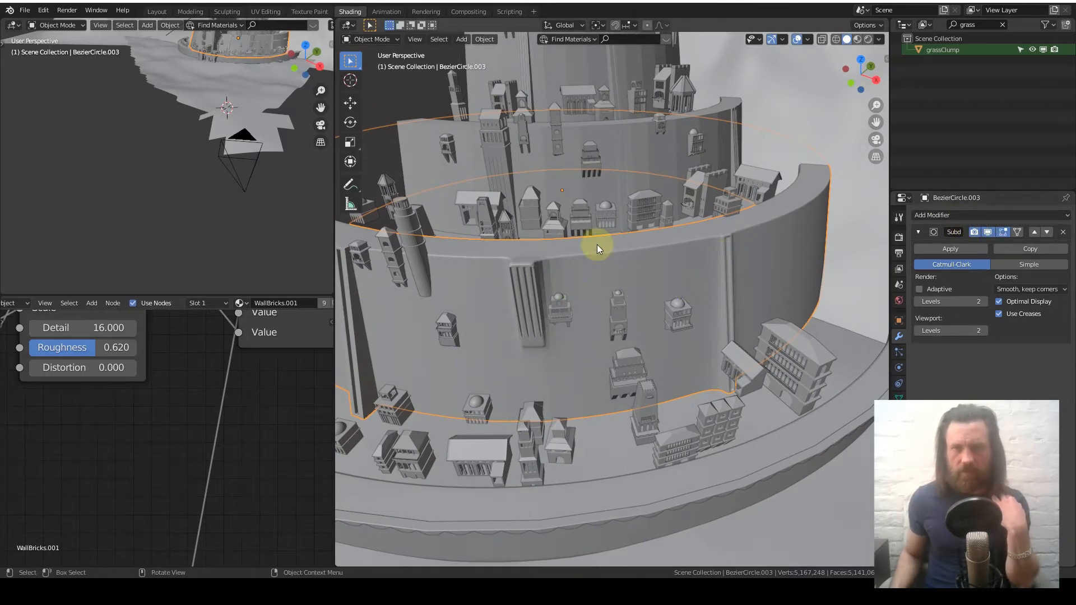
{"action": "middle_click_drag", "start_coordinate": [522, 283], "coordinate": [657, 237], "text": "shift"}
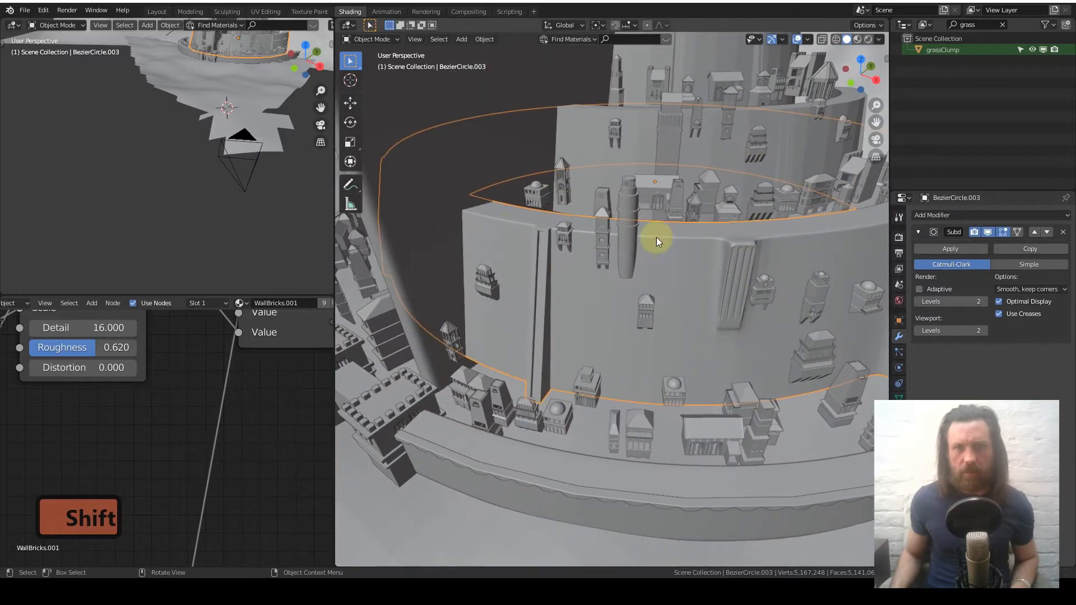
{"action": "middle_click_drag", "start_coordinate": [752, 270], "coordinate": [685, 285], "text": "shift"}
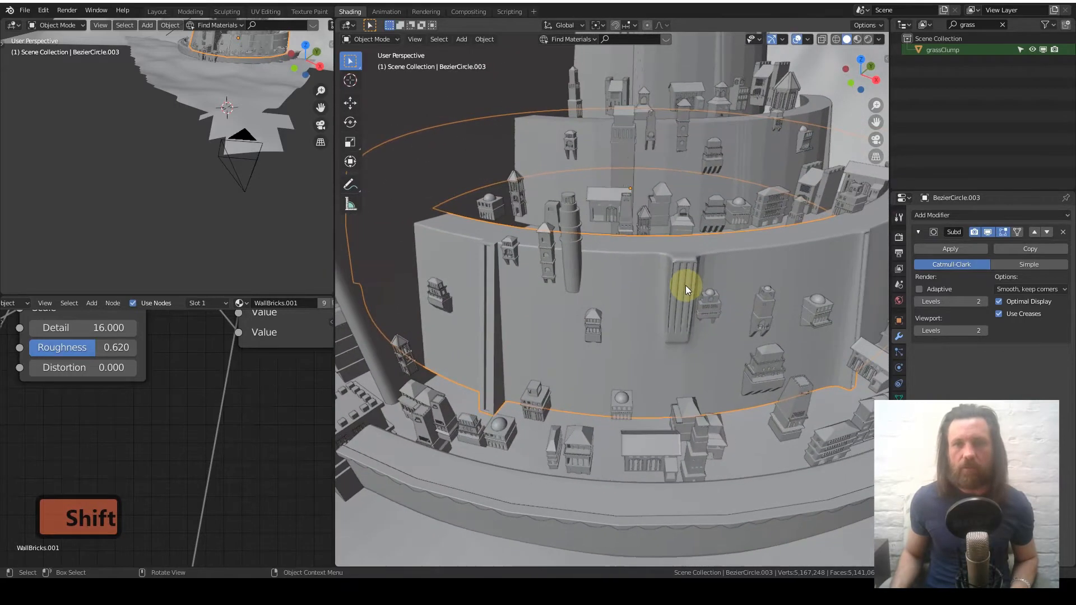
{"action": "left_click", "coordinate": [988, 232]}
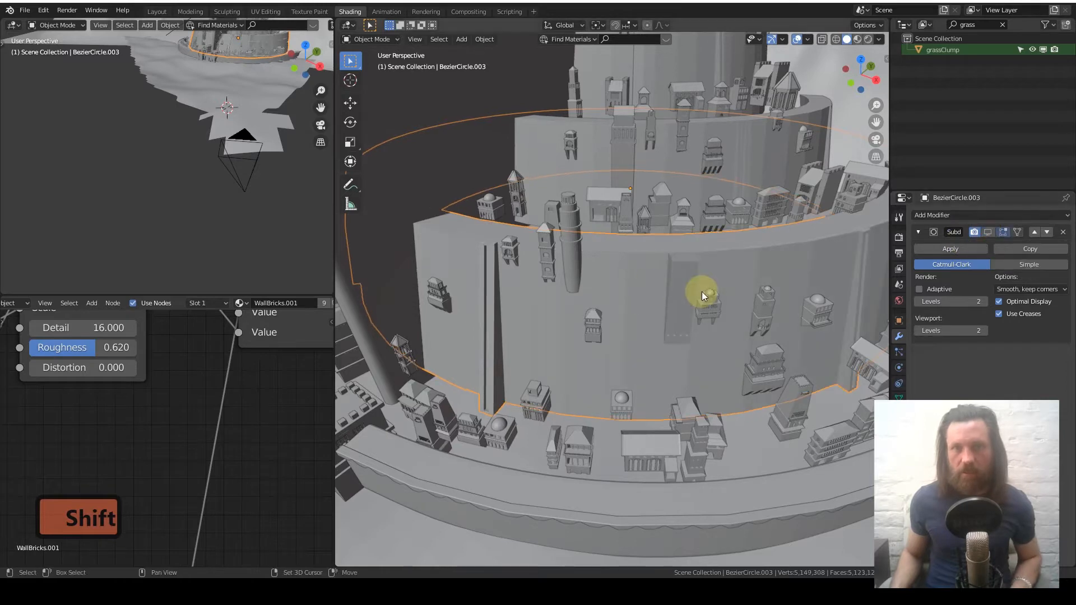
Switch to the front orthographic view and examine the wall trim and buttress details in the citadel reference image.
{"action": "middle_click_drag", "start_coordinate": [702, 292], "coordinate": [580, 282], "text": "shift"}
{"action": "scroll", "coordinate": [680, 274], "scroll_direction": "up", "scroll_amount": 1}
{"action": "scroll", "coordinate": [638, 266], "scroll_direction": "down", "scroll_amount": 3}
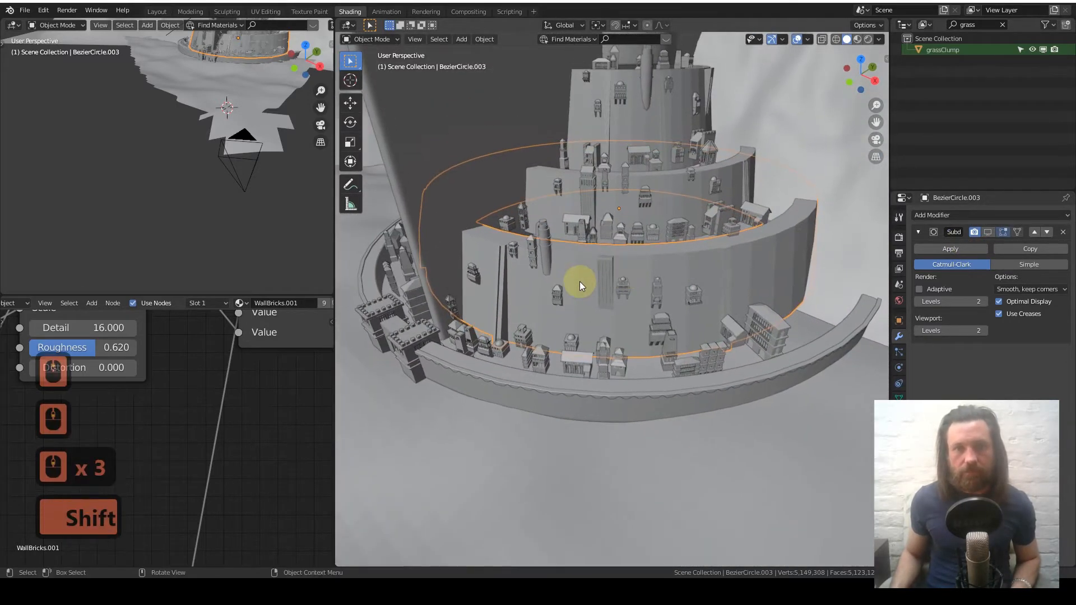
{"action": "scroll", "coordinate": [579, 281], "scroll_direction": "up", "scroll_amount": 4}
{"action": "scroll", "coordinate": [623, 193], "scroll_direction": "down", "scroll_amount": 3}
{"action": "key", "text": "1"}
{"action": "scroll", "coordinate": [621, 196], "scroll_direction": "up", "scroll_amount": 4}
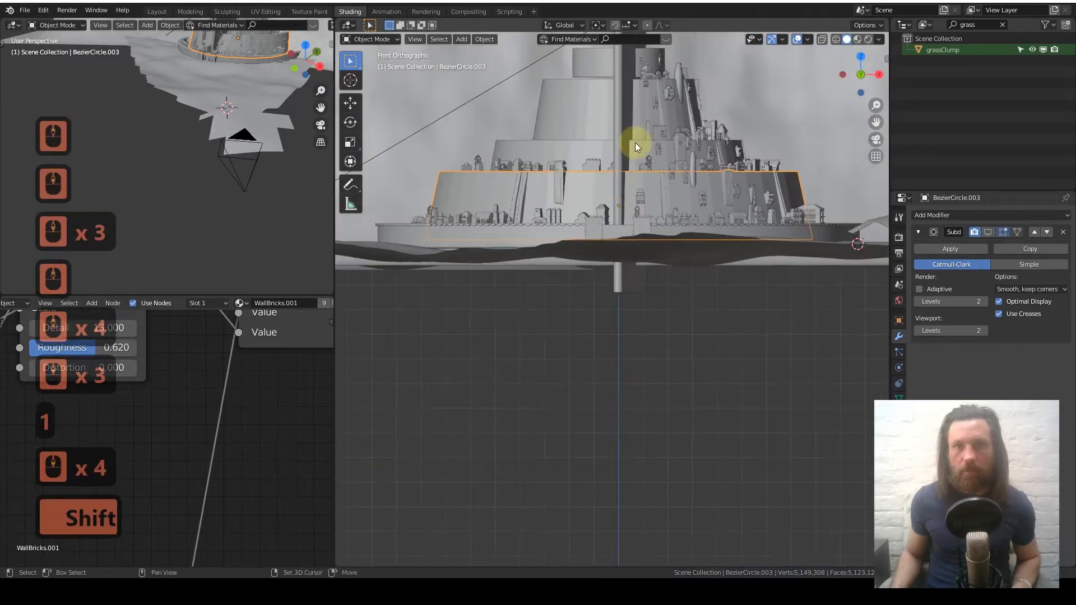
{"action": "middle_click_drag", "start_coordinate": [635, 142], "coordinate": [617, 418], "text": "shift"}
{"action": "middle_click_drag", "start_coordinate": [796, 51], "coordinate": [646, 407], "text": "shift"}
{"action": "middle_click_drag", "start_coordinate": [574, 274], "coordinate": [627, 258], "text": "shift"}
{"action": "scroll", "coordinate": [615, 343], "scroll_direction": "up", "scroll_amount": 8}
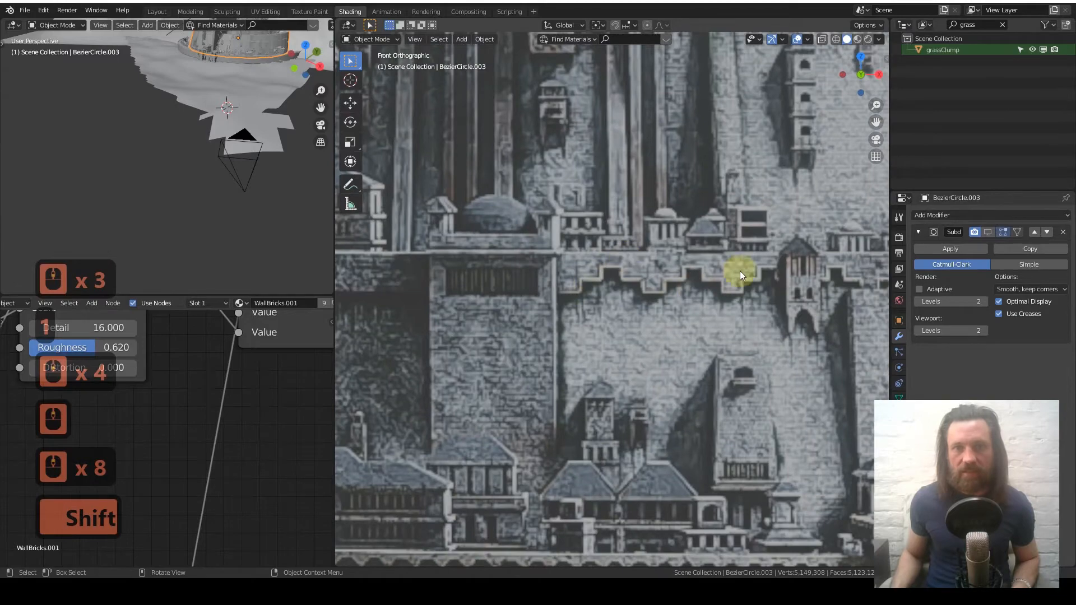
{"action": "middle_click_drag", "start_coordinate": [740, 271], "coordinate": [614, 221], "text": "shift"}
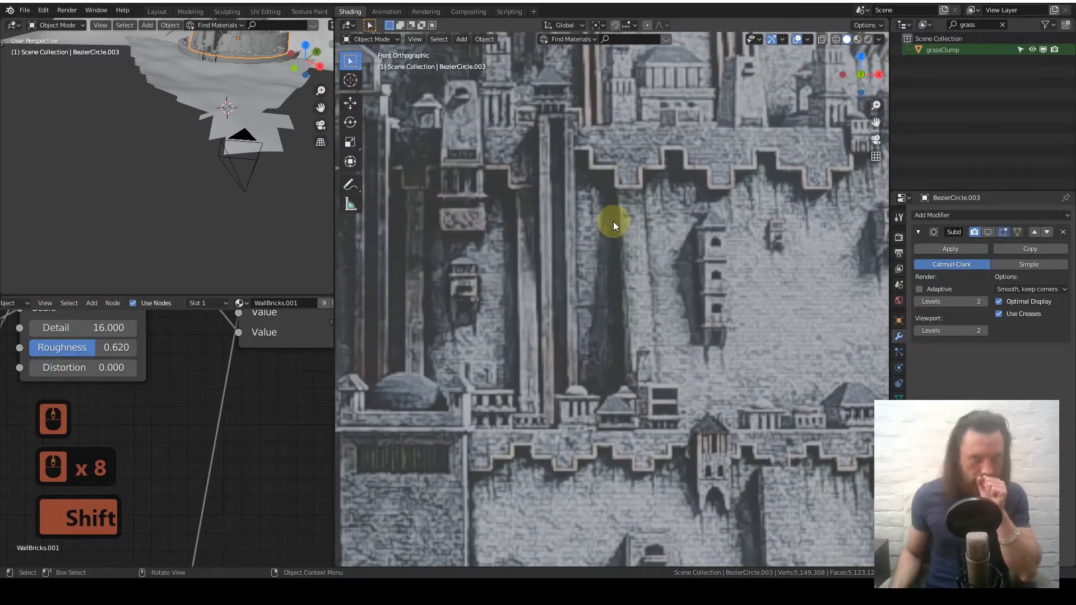
{"action": "scroll", "coordinate": [601, 321], "scroll_direction": "down", "scroll_amount": 9}
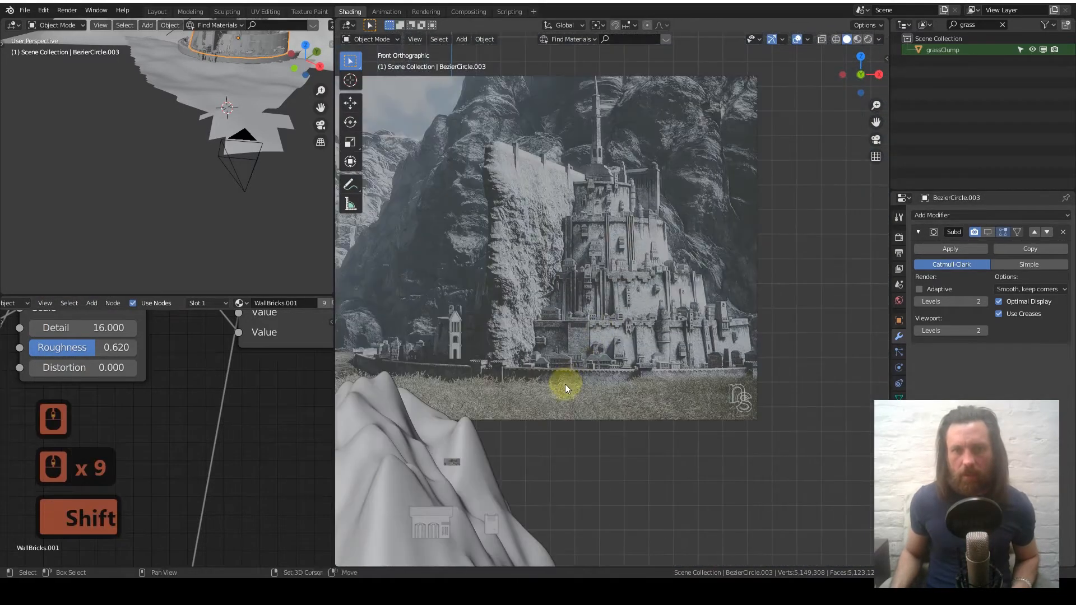
Return from the reference image to the wall tier, isolate it in Local View and examine its rim and buttresses.
{"action": "middle_click_drag", "start_coordinate": [548, 536], "coordinate": [607, 342], "text": "shift"}
{"action": "middle_click_drag", "start_coordinate": [581, 524], "coordinate": [602, 321], "text": "shift"}
{"action": "mouse_move", "coordinate": [599, 476]}
{"action": "middle_mouse_down", "text": "shift"}
{"action": "mouse_move", "coordinate": [600, 299]}
{"action": "mouse_move", "coordinate": [596, 410]}
{"action": "mouse_move", "coordinate": [635, 257]}
{"action": "middle_mouse_up", "text": "shift"}
{"action": "middle_click_drag", "start_coordinate": [634, 258], "coordinate": [626, 285]}
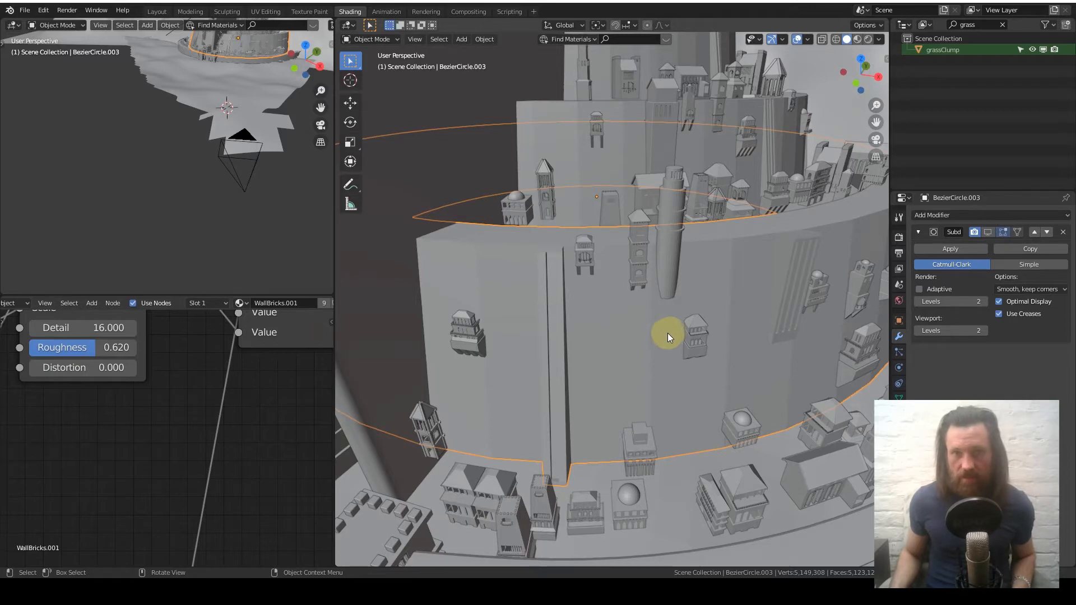
{"action": "scroll", "coordinate": [644, 357], "scroll_direction": "down", "scroll_amount": 5}
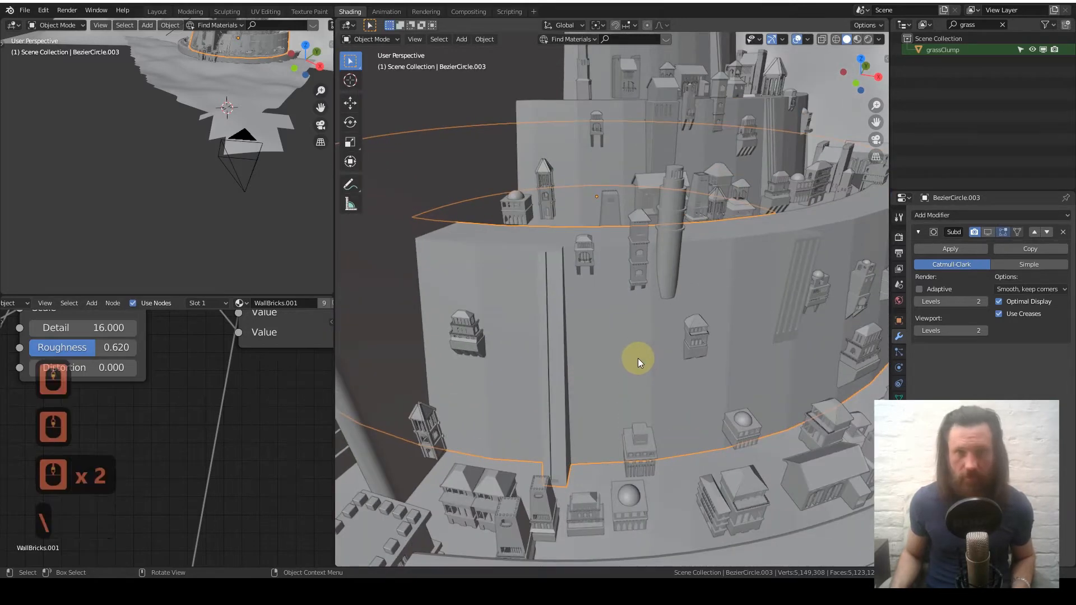
{"action": "key", "text": "slash"}
{"action": "middle_click_drag", "start_coordinate": [639, 423], "coordinate": [638, 313], "text": "shift"}
{"action": "middle_click_drag", "start_coordinate": [638, 312], "coordinate": [637, 298]}
{"action": "scroll", "coordinate": [637, 298], "scroll_direction": "up", "scroll_amount": 1}
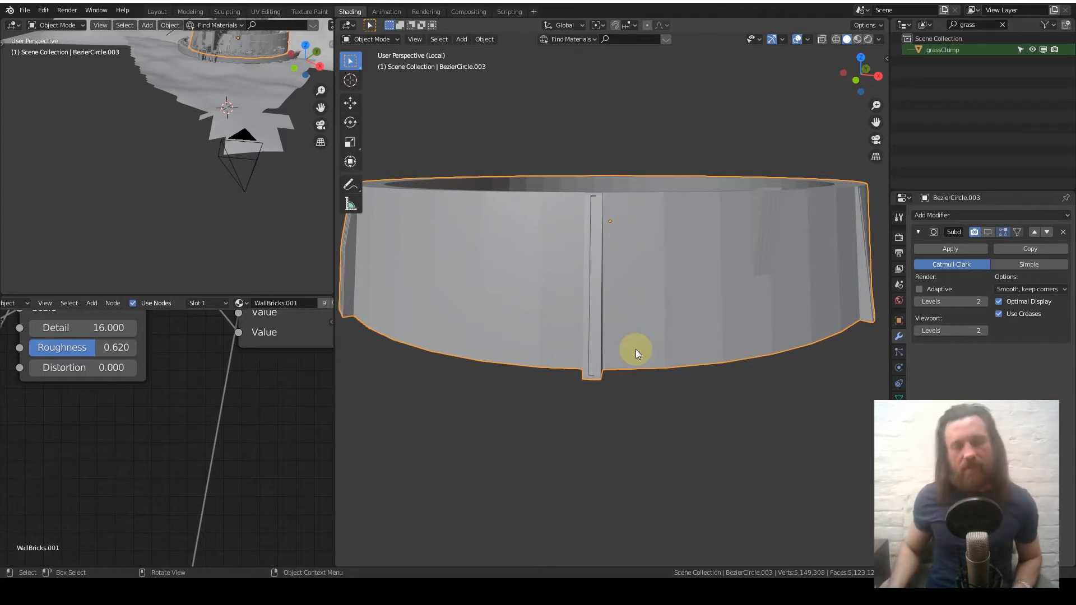
{"action": "middle_click_drag", "start_coordinate": [643, 314], "coordinate": [579, 369]}
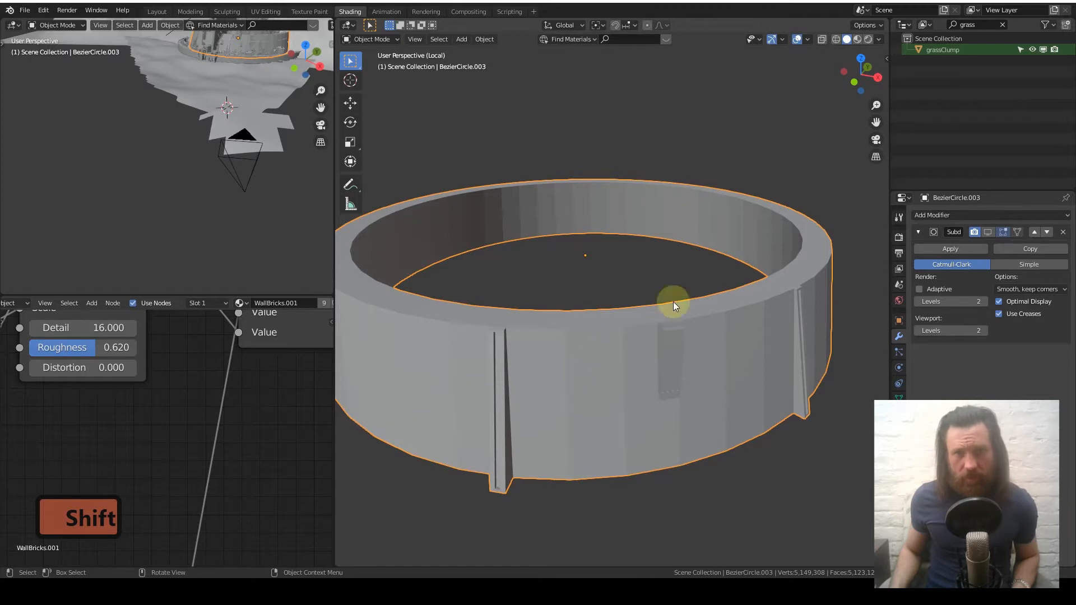
Check the isolated wall tier's front face through the scene camera, and leave Local View.
{"action": "left_click", "coordinate": [877, 139]}
{"action": "scroll", "coordinate": [596, 424], "scroll_direction": "up", "scroll_amount": 2}
{"action": "middle_click_drag", "start_coordinate": [599, 420], "coordinate": [534, 271], "text": "shift"}
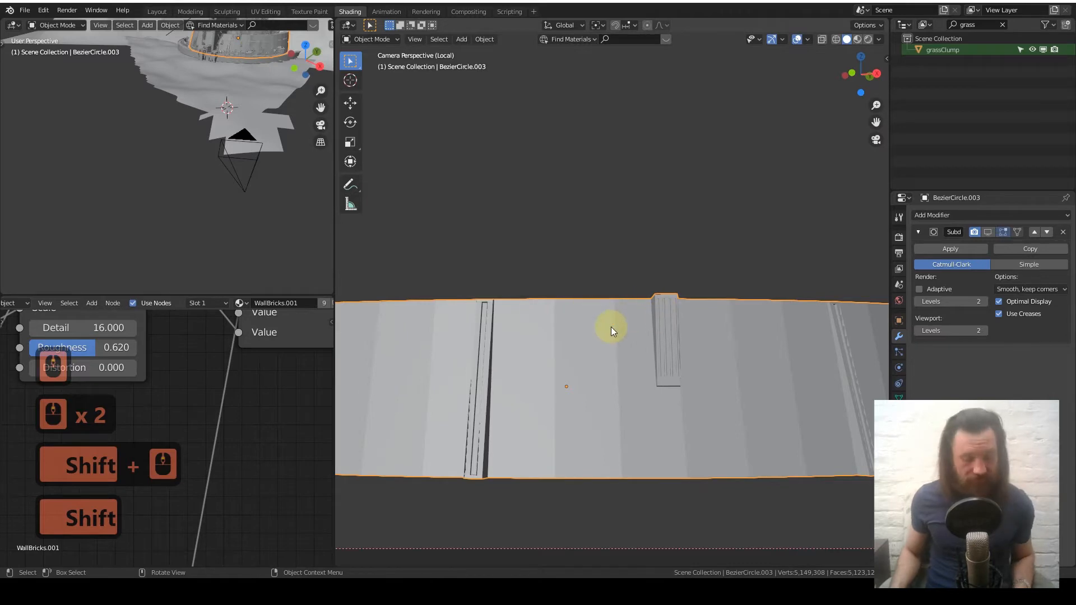
{"action": "key", "text": "KP_0"}
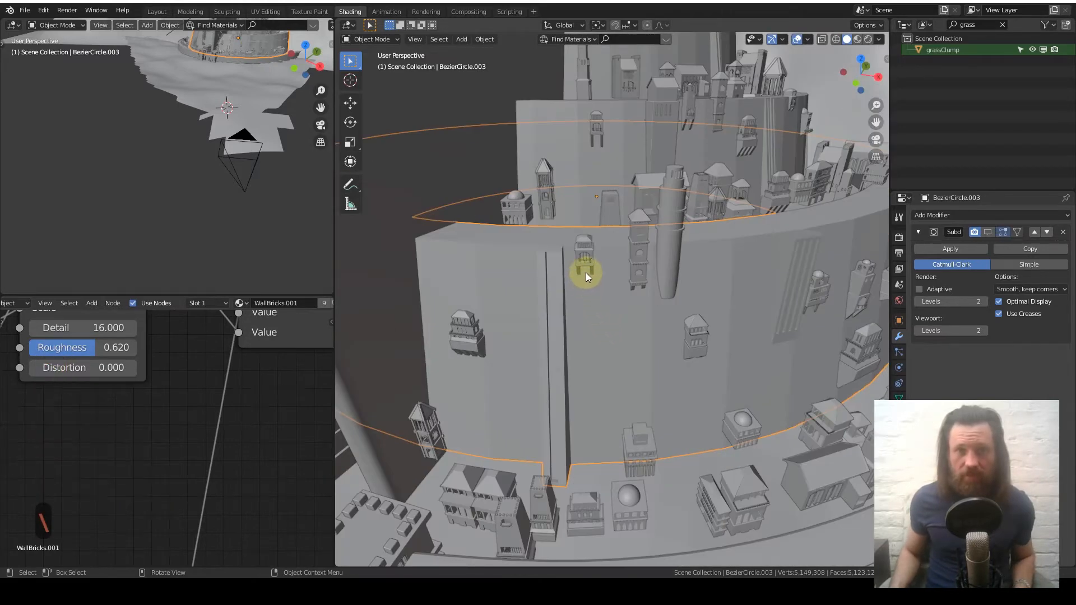
In Edit Mode, select the path of outer top rim edges from the visible wall end to the fluted buttress.
{"action": "key", "text": "Tab"}
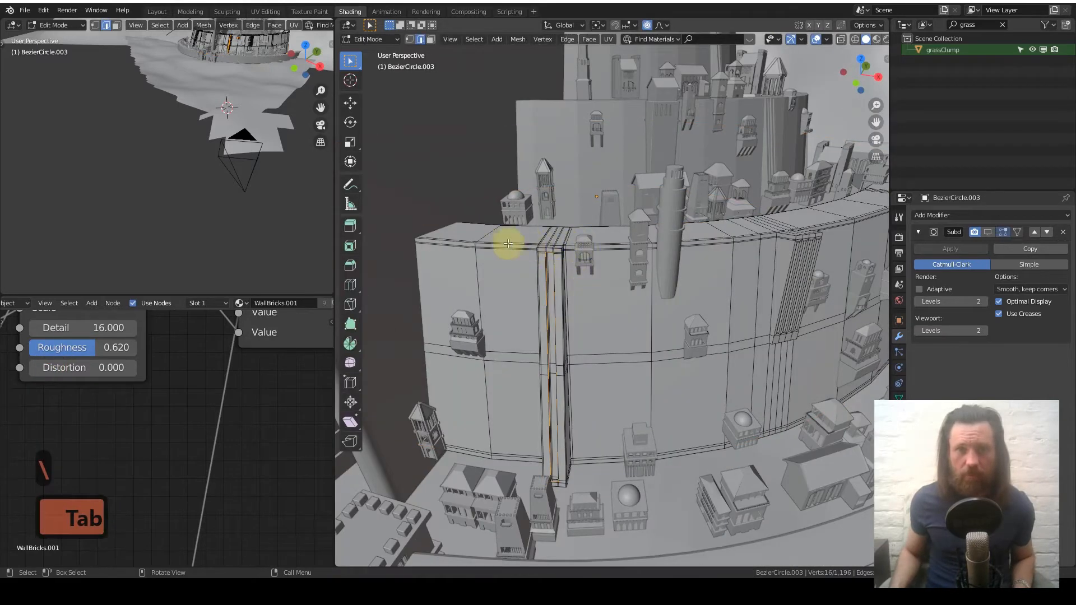
{"action": "middle_click_drag", "start_coordinate": [476, 241], "coordinate": [662, 266], "text": "shift"}
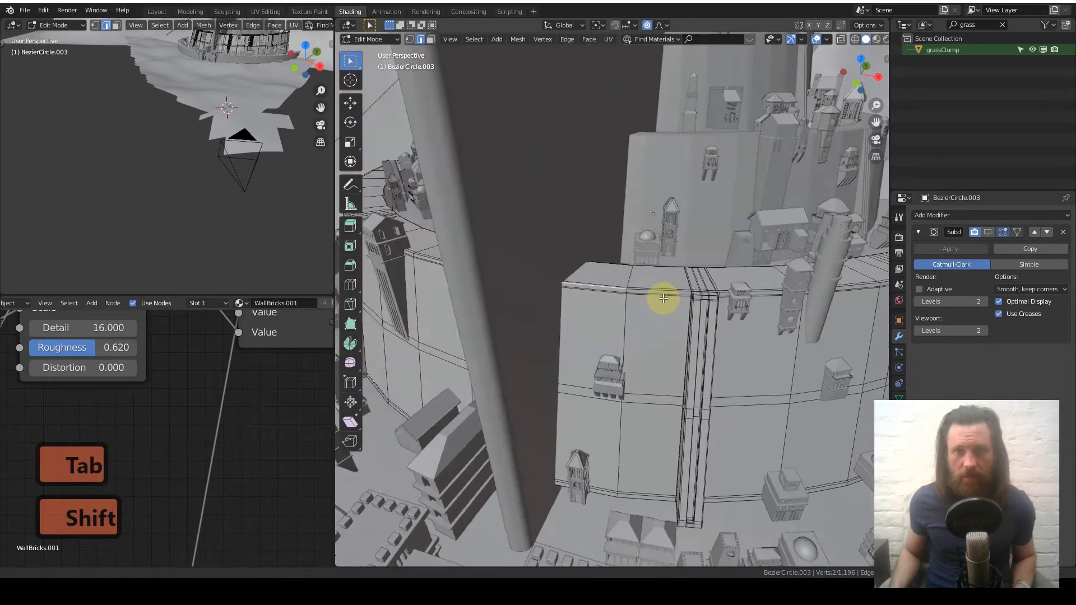
{"action": "scroll", "coordinate": [662, 266], "scroll_direction": "up", "scroll_amount": 7}
{"action": "scroll", "coordinate": [661, 266], "scroll_direction": "down", "scroll_amount": 8}
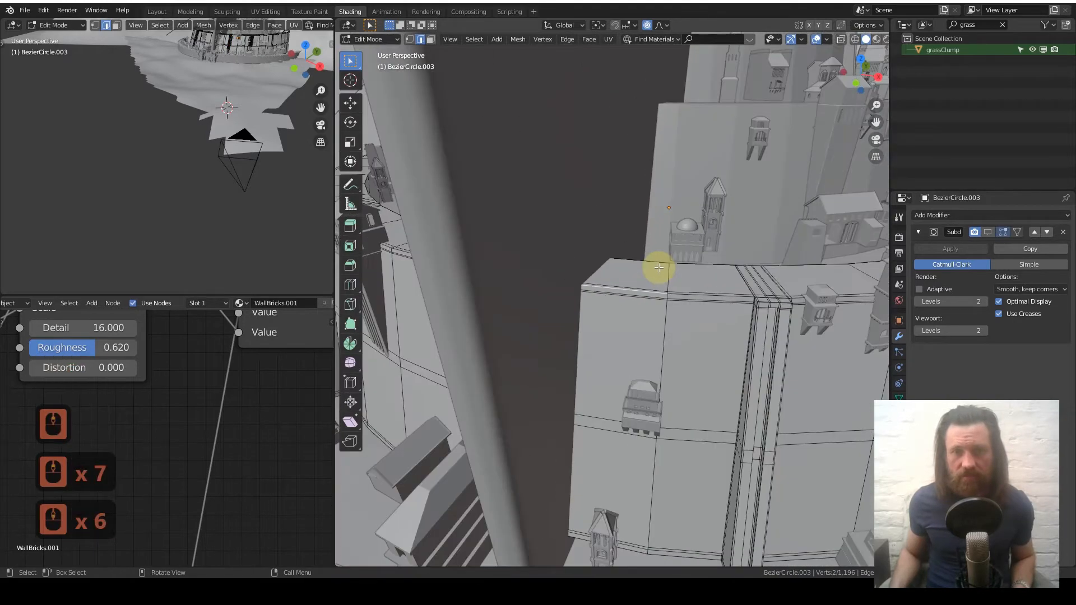
{"action": "middle_click_drag", "start_coordinate": [684, 298], "coordinate": [576, 288], "text": "shift"}
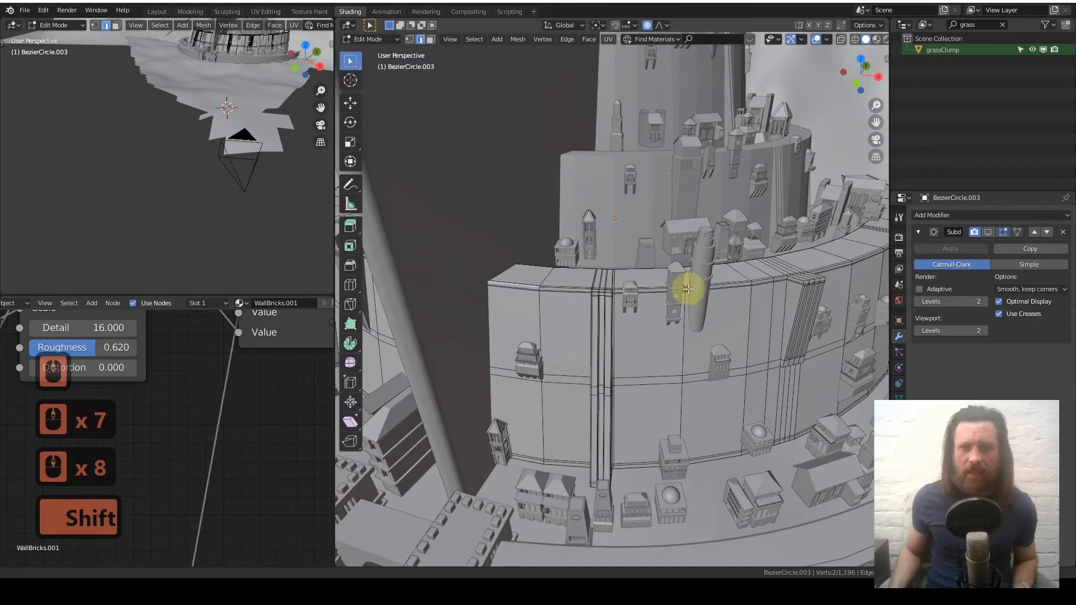
{"action": "scroll", "coordinate": [629, 304], "scroll_direction": "up", "scroll_amount": 5}
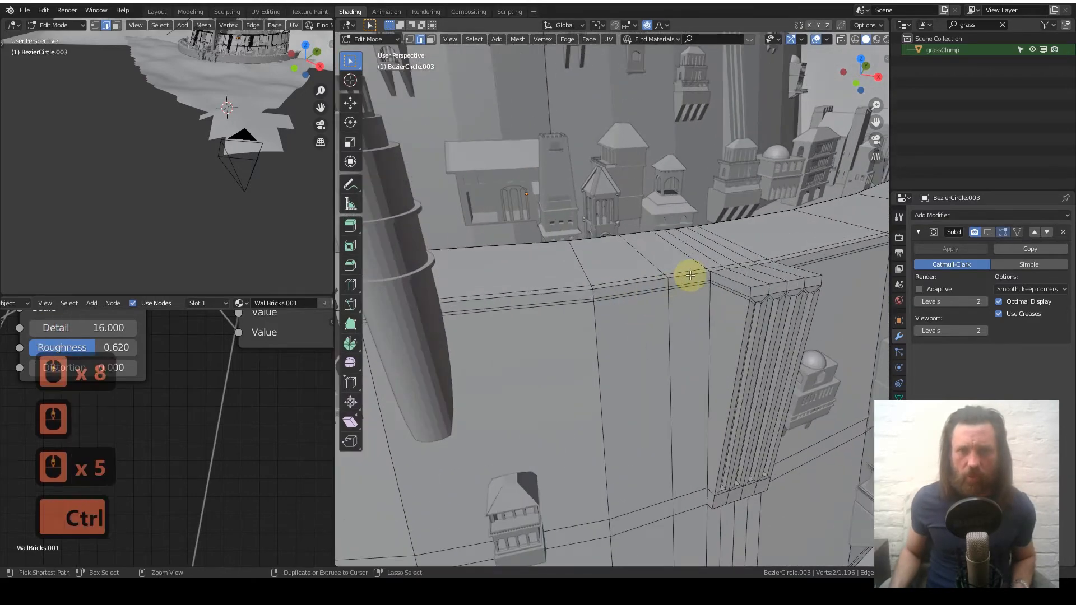
{"action": "left_click", "coordinate": [691, 276], "text": "ctrl"}
{"action": "scroll", "coordinate": [550, 317], "scroll_direction": "down", "scroll_amount": 1}
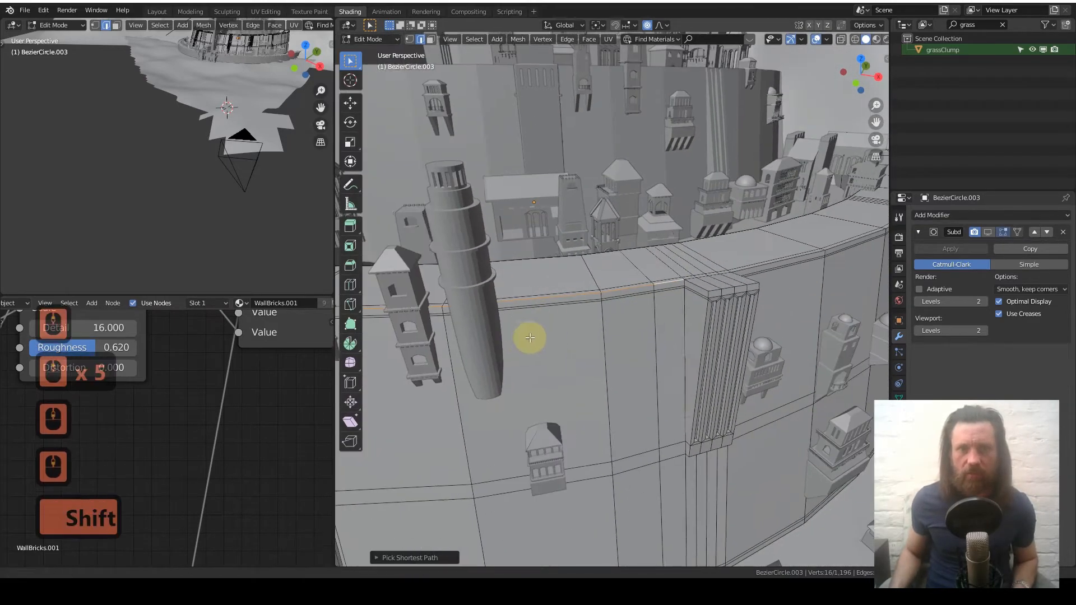
{"action": "middle_click_drag", "start_coordinate": [529, 336], "coordinate": [741, 317], "text": "shift"}
{"action": "middle_click_drag", "start_coordinate": [552, 314], "coordinate": [558, 341]}
{"action": "scroll", "coordinate": [557, 341], "scroll_direction": "down", "scroll_amount": 2}
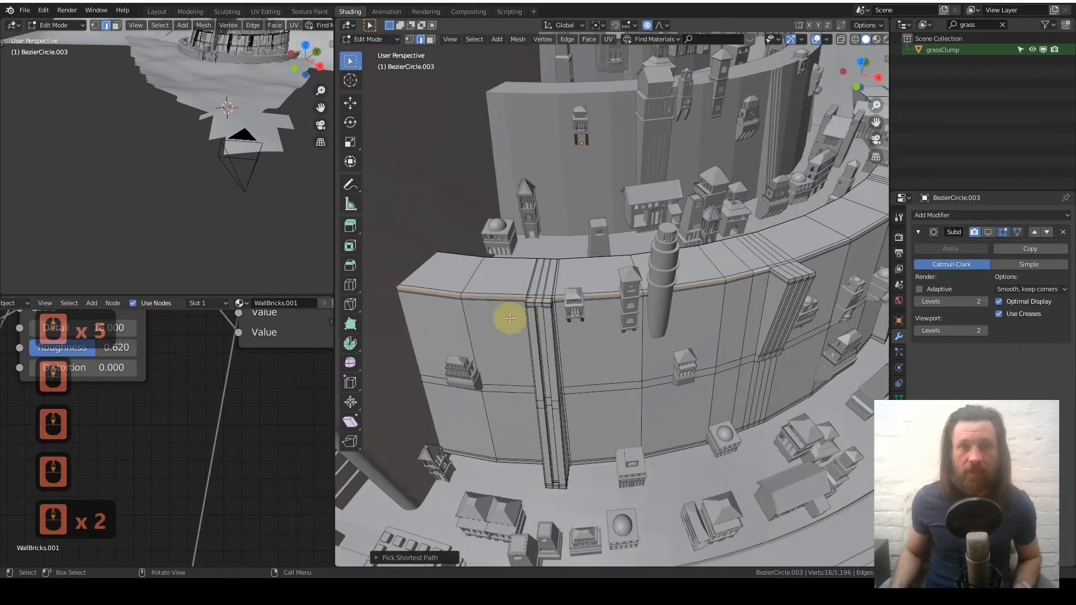
{"action": "left_click", "coordinate": [764, 281], "text": "ctrl"}
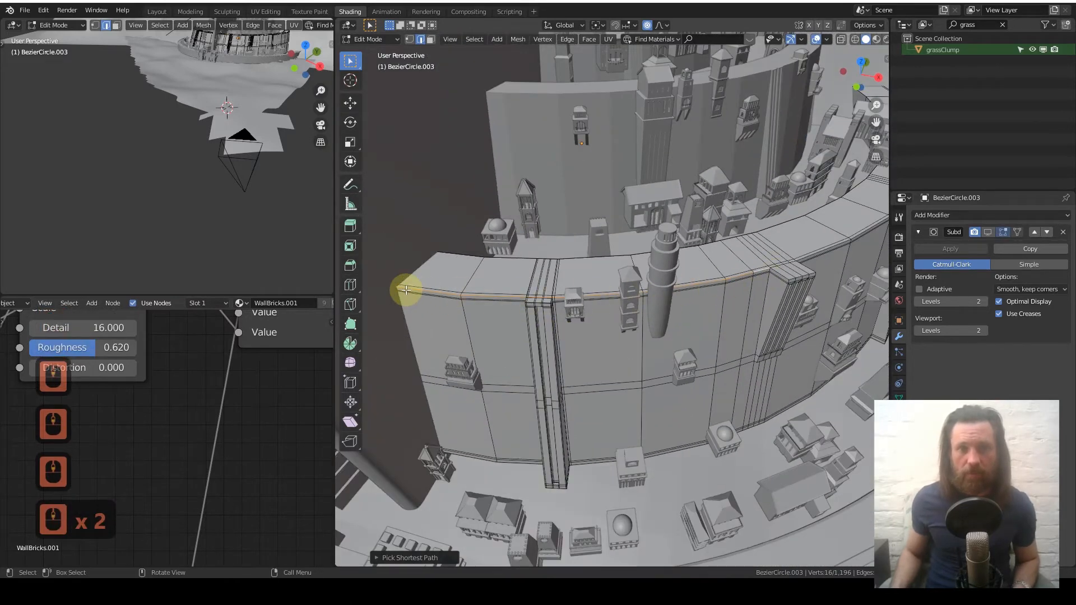
Examine the selected rim edges along the wall top, from the wall end past the tower to the fluted buttress.
{"action": "scroll", "coordinate": [483, 301], "scroll_direction": "up", "scroll_amount": 1}
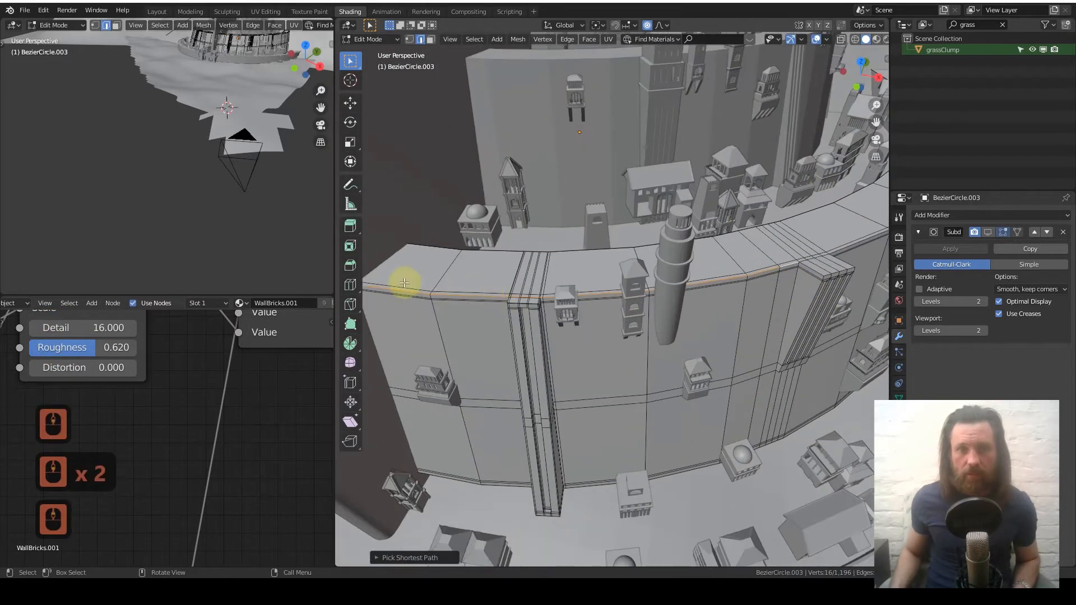
{"action": "scroll", "coordinate": [426, 287], "scroll_direction": "down", "scroll_amount": 2}
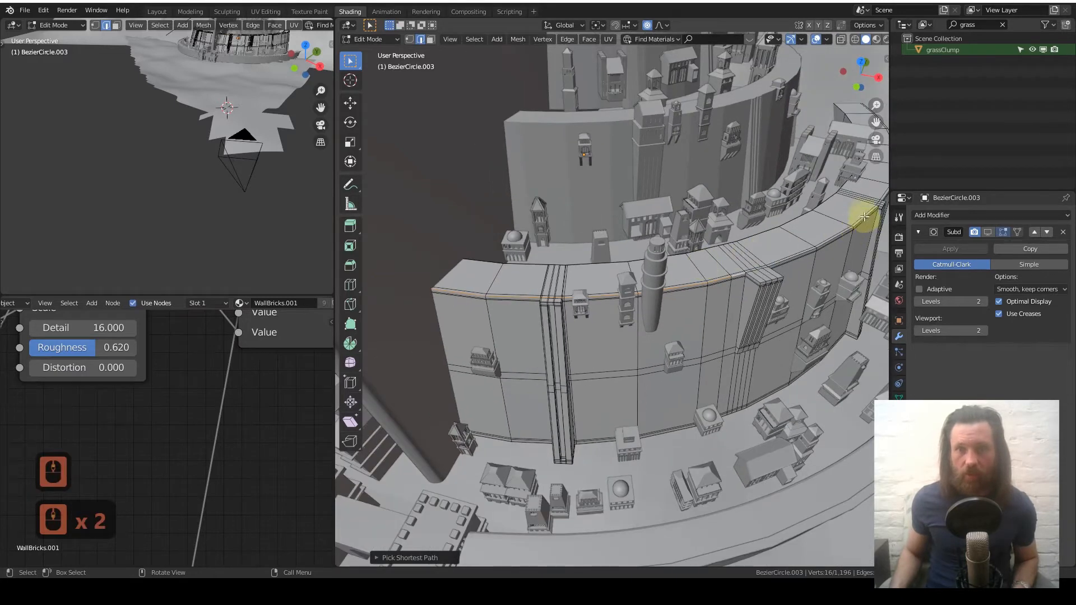
{"action": "scroll", "coordinate": [644, 305], "scroll_direction": "up", "scroll_amount": 9}
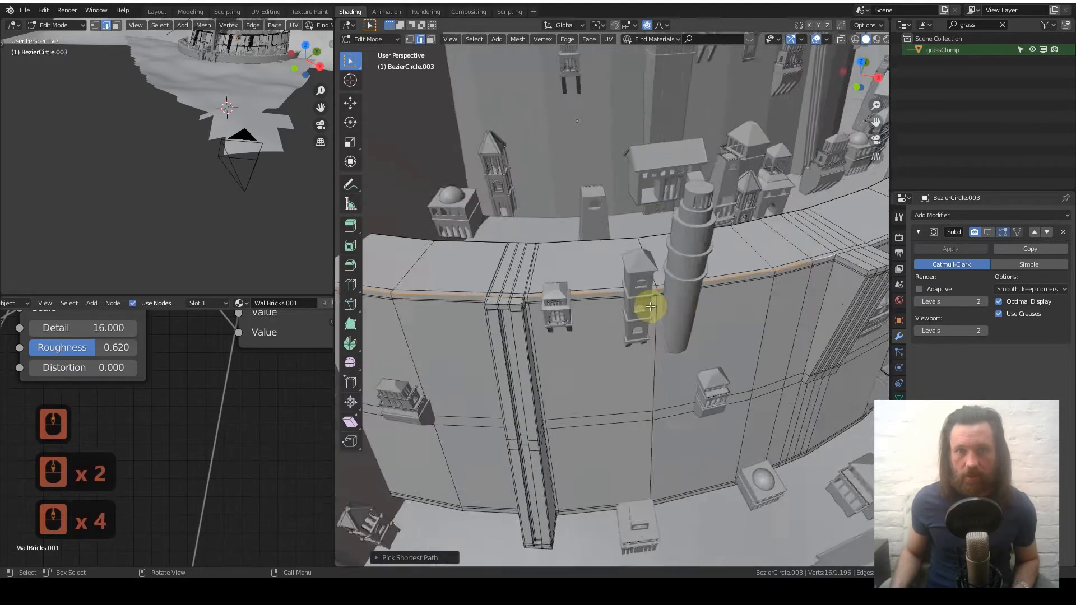
{"action": "scroll", "coordinate": [572, 286], "scroll_direction": "up", "scroll_amount": 4}
{"action": "scroll", "coordinate": [578, 268], "scroll_direction": "down", "scroll_amount": 10}
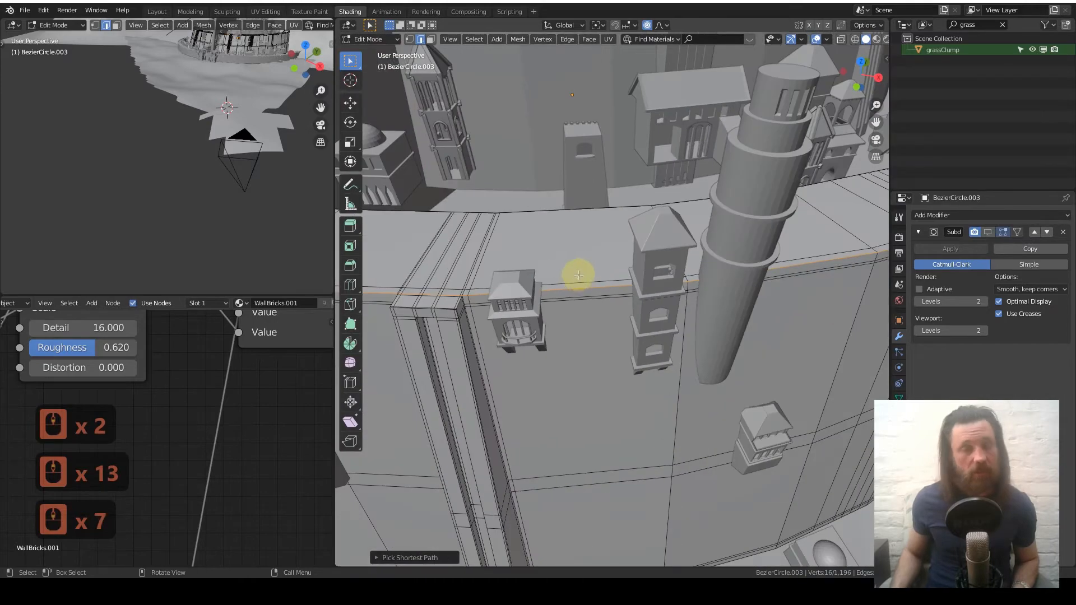
{"action": "mouse_move", "coordinate": [581, 279]}
{"action": "middle_mouse_down"}
{"action": "mouse_move", "coordinate": [643, 300]}
{"action": "mouse_move", "coordinate": [560, 329]}
{"action": "mouse_move", "coordinate": [610, 319]}
{"action": "mouse_move", "coordinate": [578, 289]}
{"action": "middle_mouse_up"}
{"action": "middle_click_drag", "start_coordinate": [577, 497], "coordinate": [627, 321], "text": "shift"}
{"action": "scroll", "coordinate": [627, 321], "scroll_direction": "up", "scroll_amount": 4}
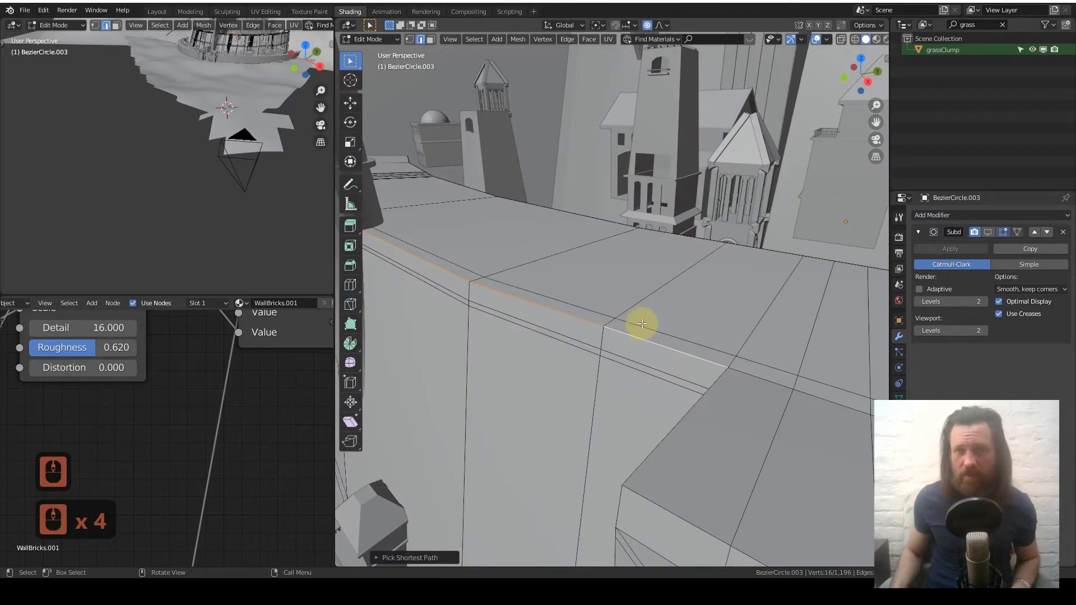
{"action": "scroll", "coordinate": [641, 321], "scroll_direction": "down", "scroll_amount": 3}
{"action": "middle_click_drag", "start_coordinate": [606, 335], "coordinate": [682, 346]}
{"action": "scroll", "coordinate": [629, 350], "scroll_direction": "down", "scroll_amount": 2}
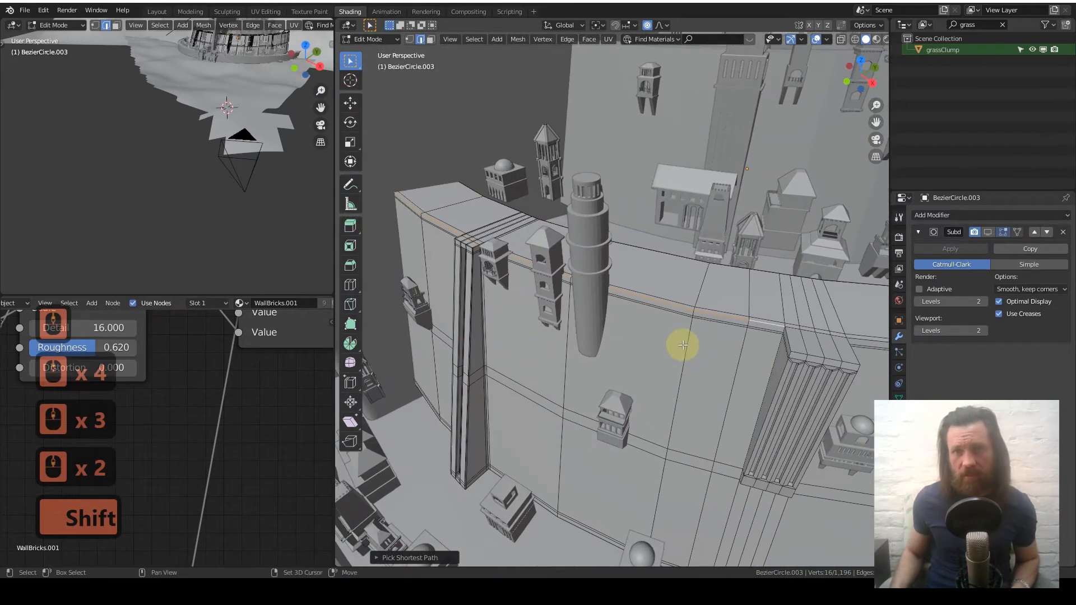
{"action": "middle_click_drag", "start_coordinate": [575, 317], "coordinate": [685, 370]}
{"action": "scroll", "coordinate": [611, 322], "scroll_direction": "down", "scroll_amount": 1}
{"action": "middle_click_drag", "start_coordinate": [616, 335], "coordinate": [640, 336]}
Leave Edit Mode, isolate the wall tier in Local View, and resume editing its mesh near the fluted buttress.
{"action": "key", "text": "Tab"}
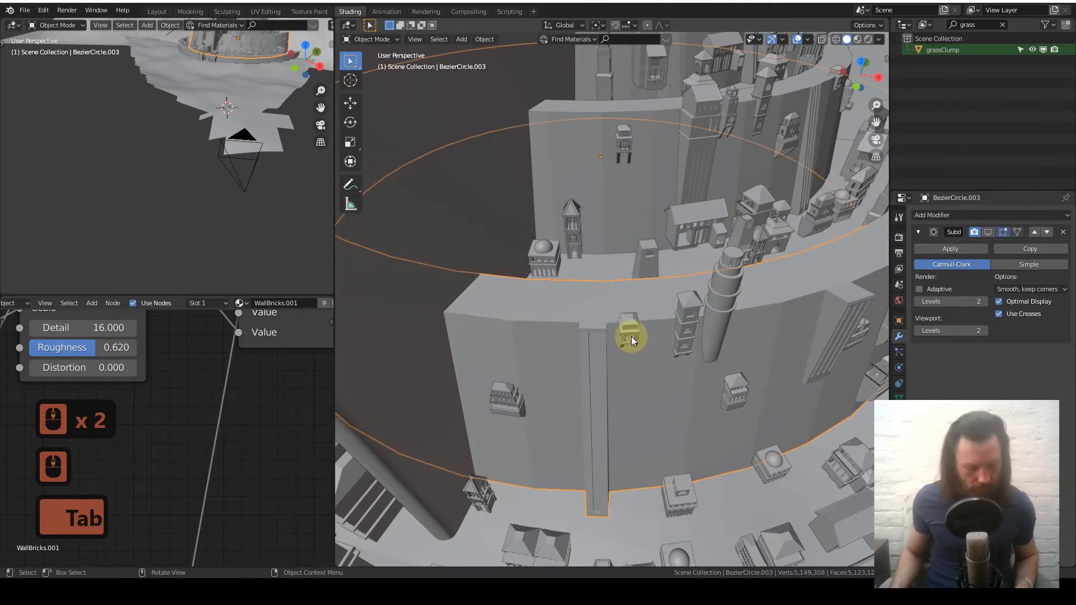
{"action": "key", "text": "KP_Divide"}
{"action": "middle_click_drag", "start_coordinate": [637, 482], "coordinate": [517, 320], "text": "shift"}
{"action": "key", "text": "Tab"}
{"action": "scroll", "coordinate": [625, 325], "scroll_direction": "up", "scroll_amount": 6}
{"action": "middle_click_drag", "start_coordinate": [718, 269], "coordinate": [533, 324], "text": "shift"}
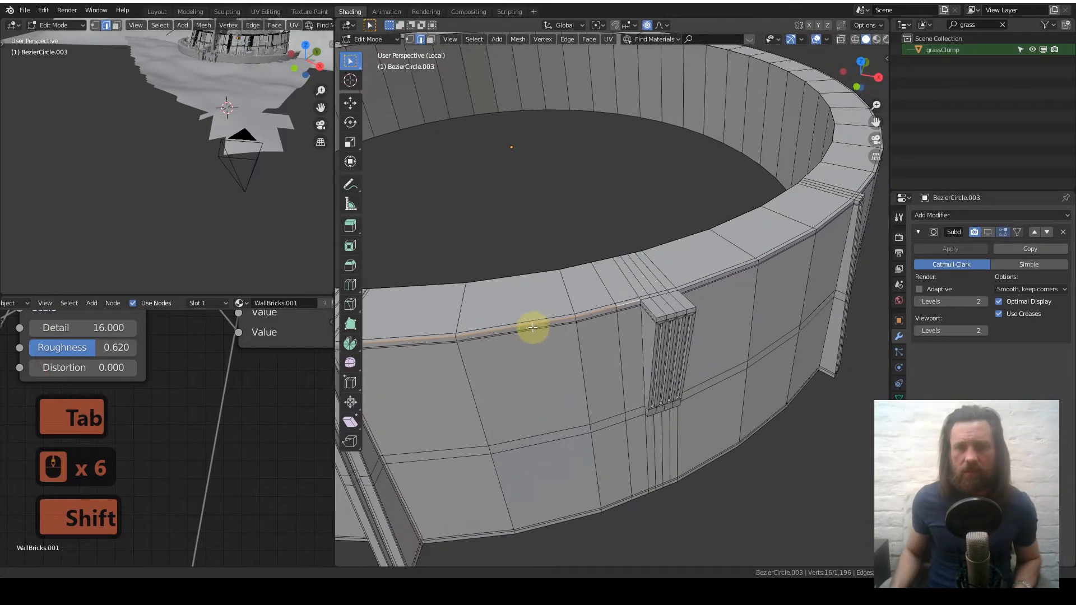
Extend the rim edge selection across the top of the fluted buttress and check where the selection starts at its other end.
{"action": "scroll", "coordinate": [655, 315], "scroll_direction": "up", "scroll_amount": 3}
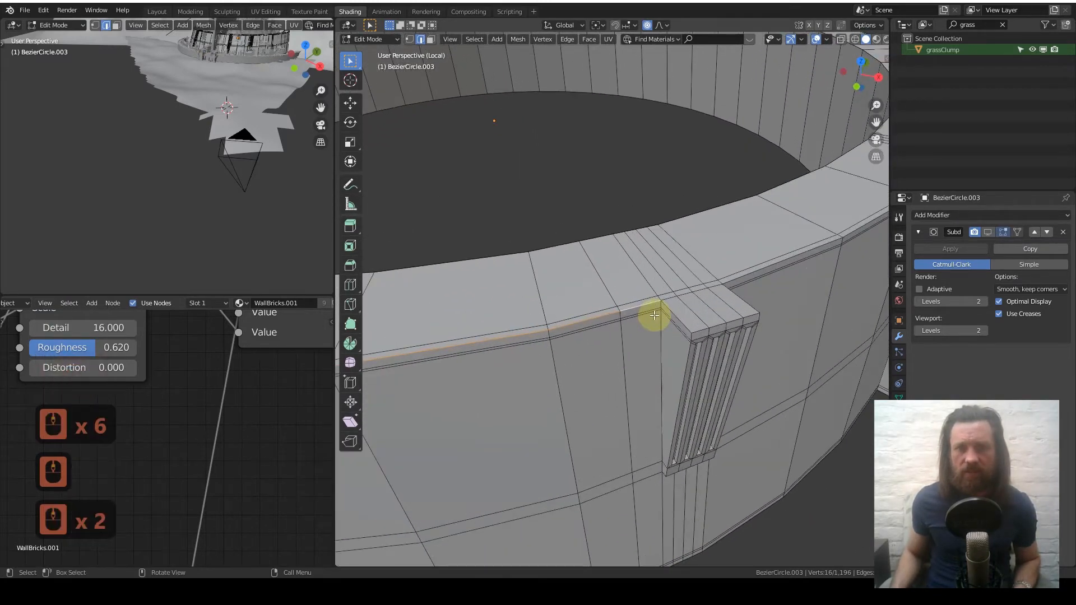
{"action": "middle_click_drag", "start_coordinate": [654, 315], "coordinate": [577, 341], "text": "shift"}
{"action": "scroll", "coordinate": [579, 341], "scroll_direction": "up", "scroll_amount": 1}
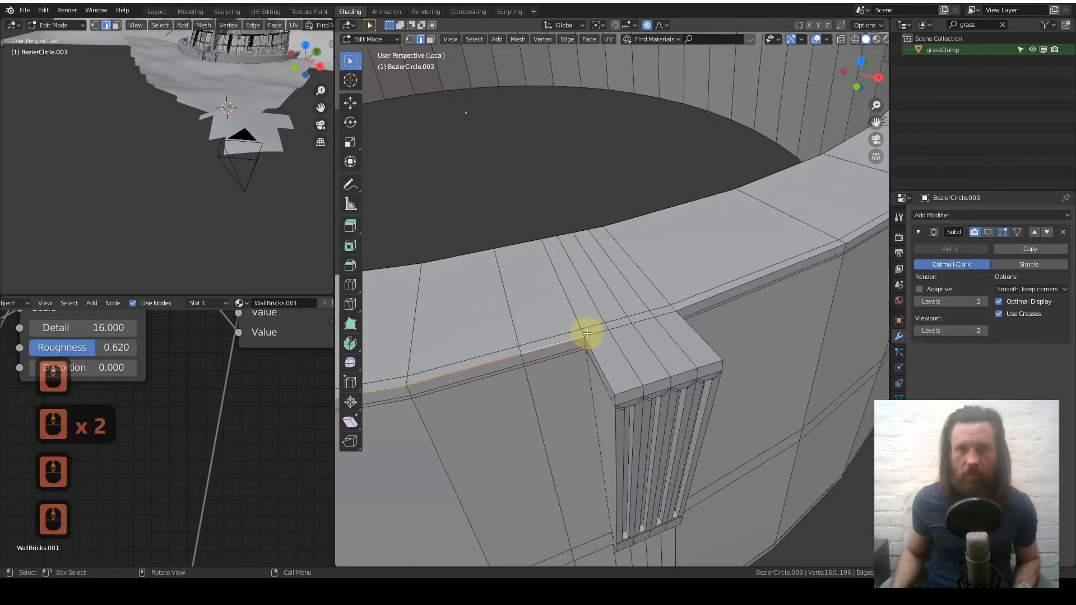
{"action": "left_click", "coordinate": [622, 324], "text": "shift"}
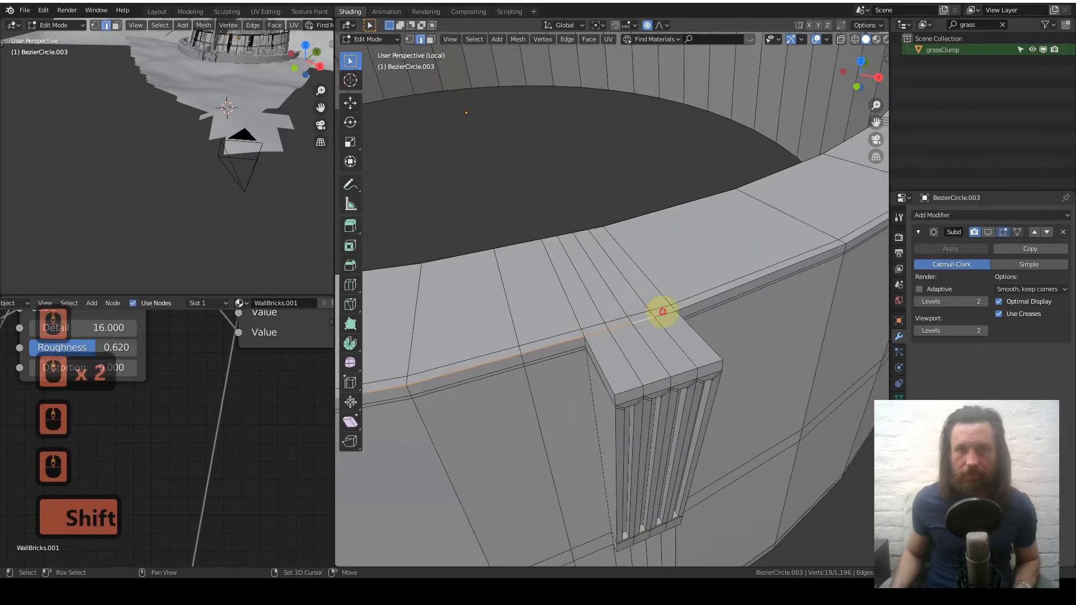
{"action": "left_click", "coordinate": [688, 302], "text": "shift"}
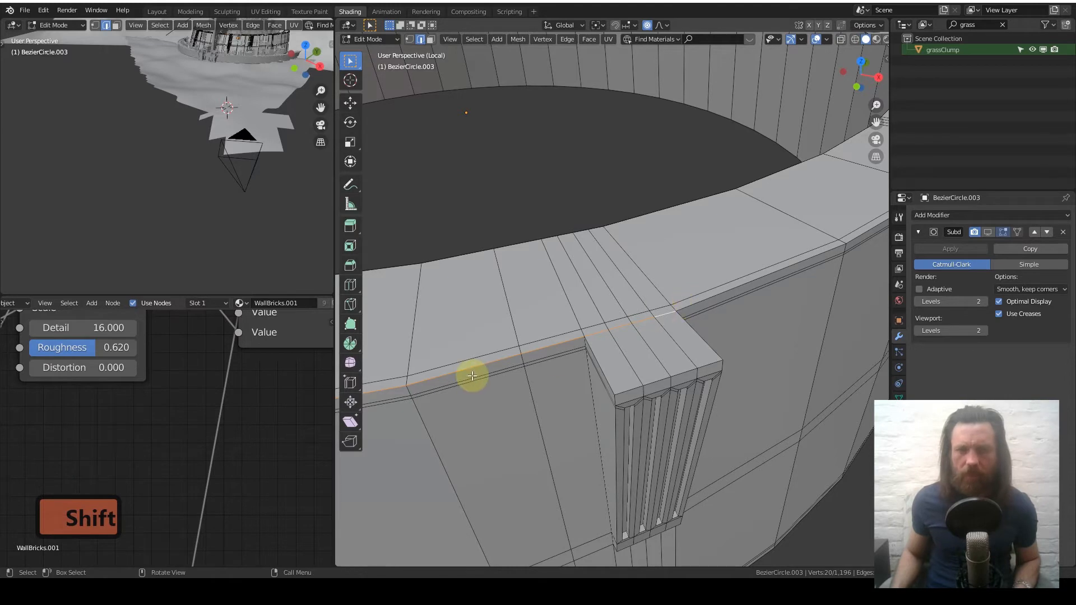
{"action": "scroll", "coordinate": [476, 370], "scroll_direction": "down", "scroll_amount": 9}
{"action": "scroll", "coordinate": [602, 367], "scroll_direction": "up", "scroll_amount": 5}
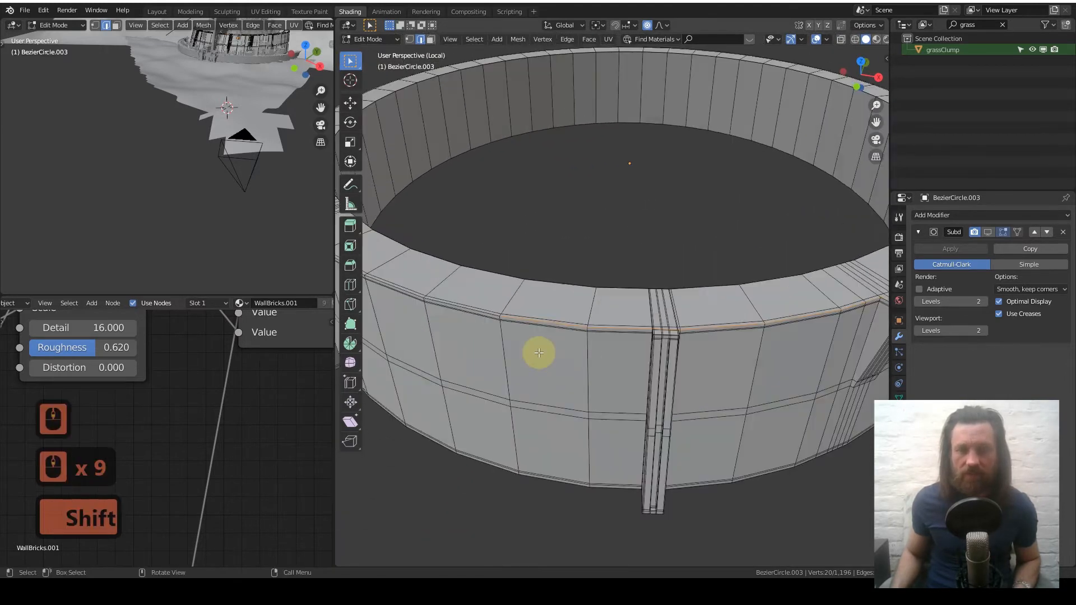
{"action": "middle_click_drag", "start_coordinate": [534, 340], "coordinate": [577, 293], "text": "shift"}
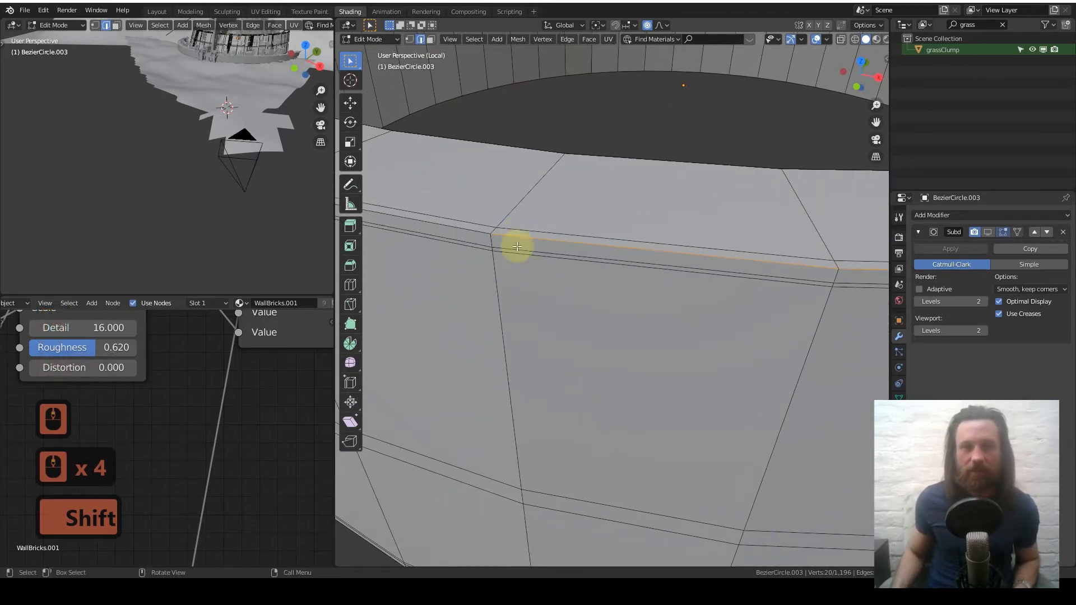
Return to Object Mode, place the 3D cursor on the wall face just below the rim, and add a mesh plane there.
{"action": "key", "text": "Tab"}
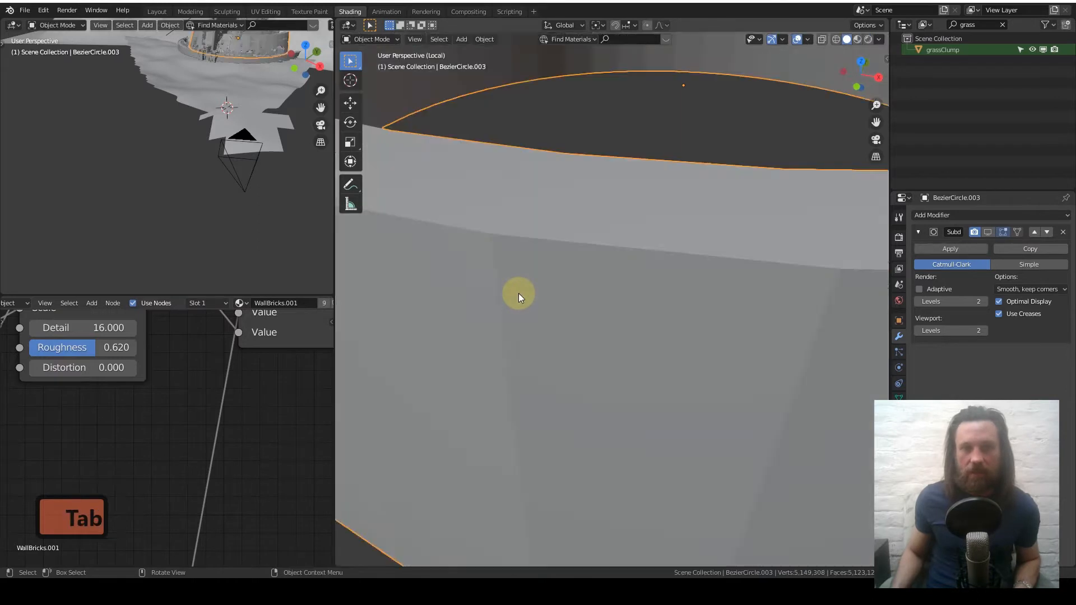
{"action": "key", "text": "shift"}
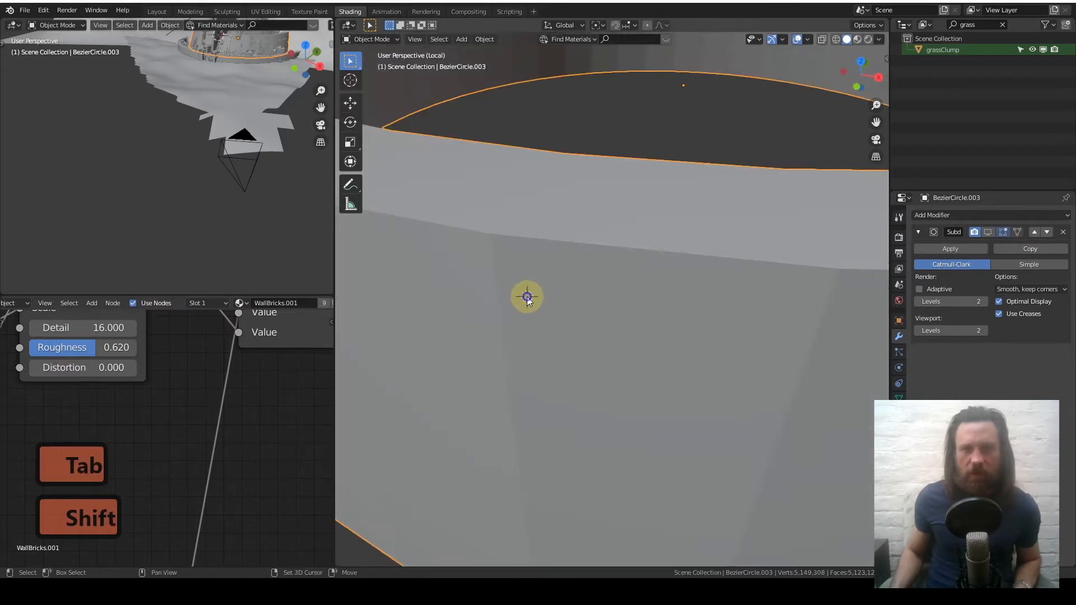
{"action": "key", "text": "shift+a"}
{"action": "mouse_move", "coordinate": [550, 308]}
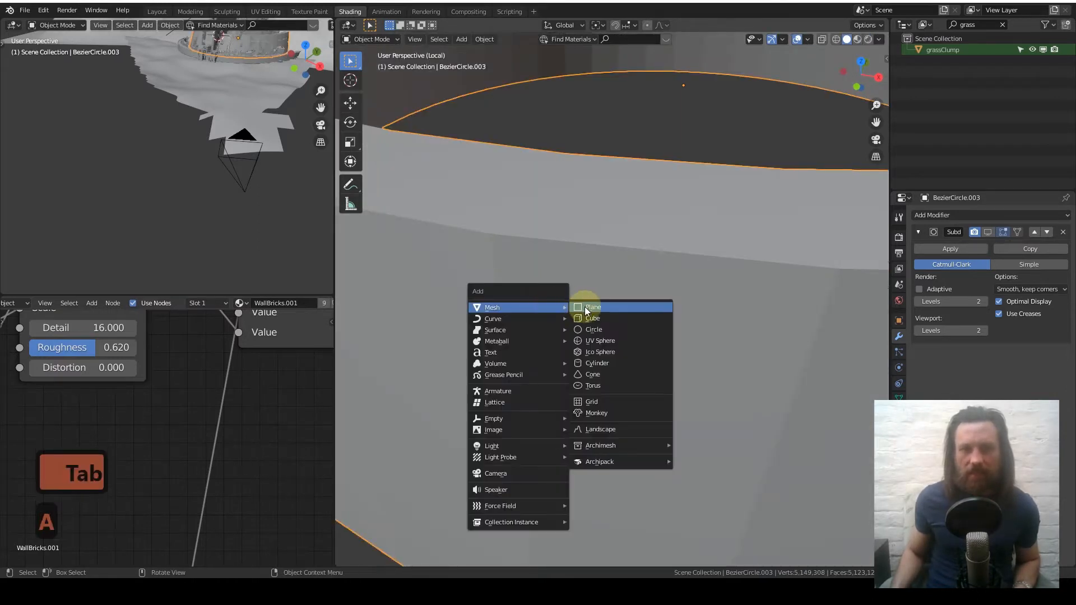
{"action": "left_click", "coordinate": [592, 306]}
Scale up the new plane and rotate it 90° about the X axis so it stands upright against the wall.
{"action": "key", "text": "s"}
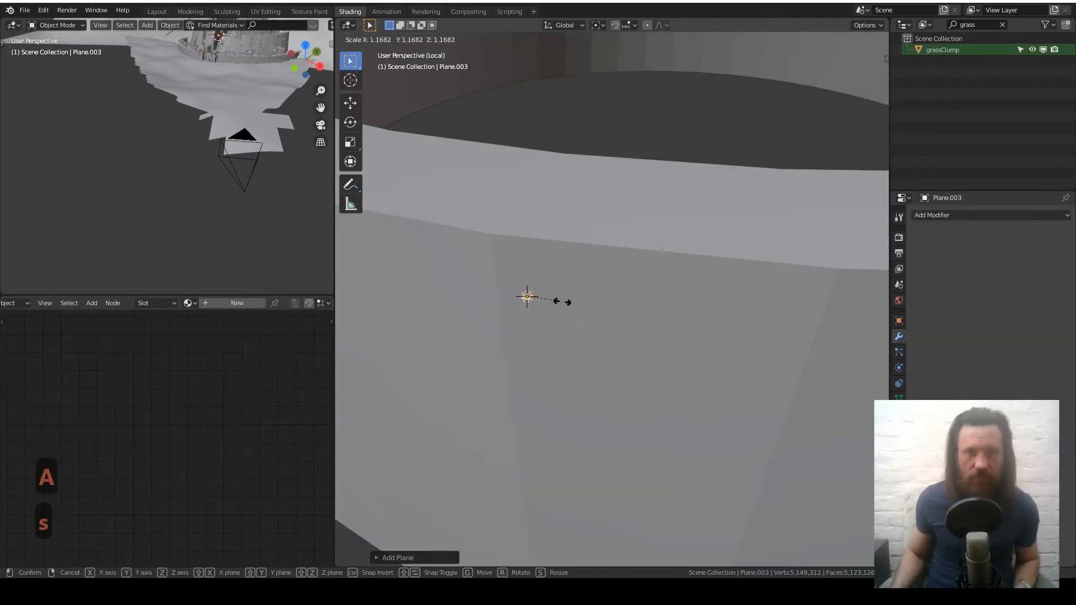
{"action": "left_click", "coordinate": [784, 375]}
{"action": "type", "text": "r"}
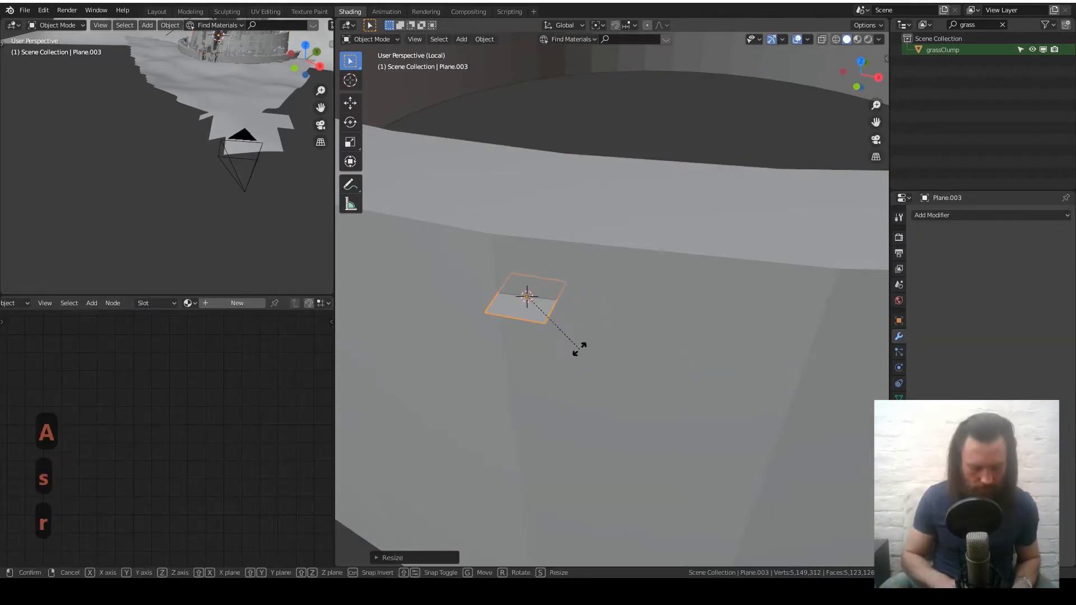
{"action": "type", "text": "x90"}
{"action": "key", "text": "Return"}
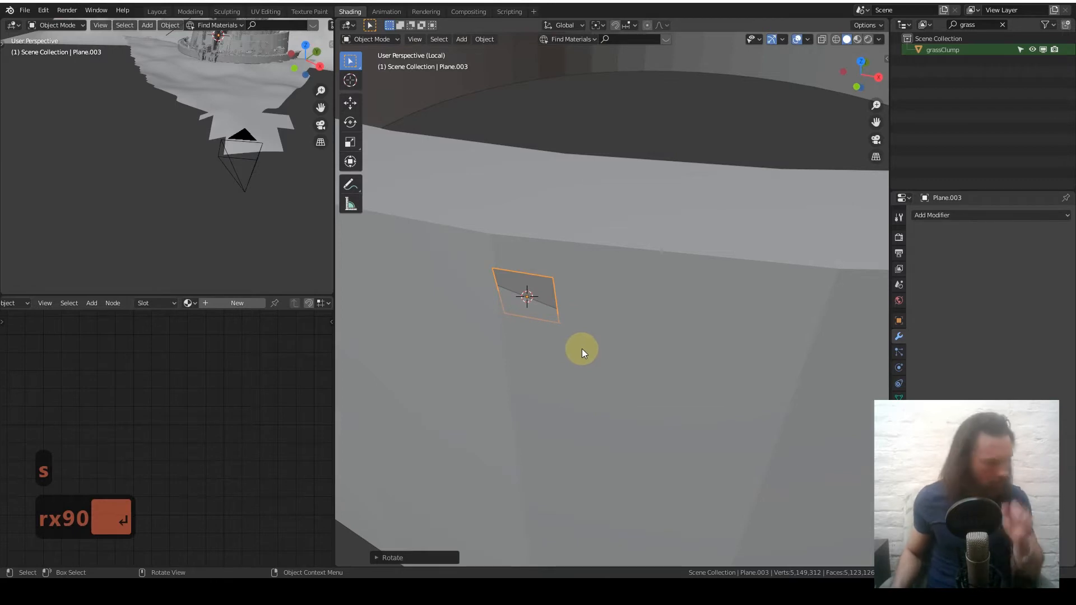
{"action": "middle_click_drag", "start_coordinate": [538, 318], "coordinate": [578, 287]}
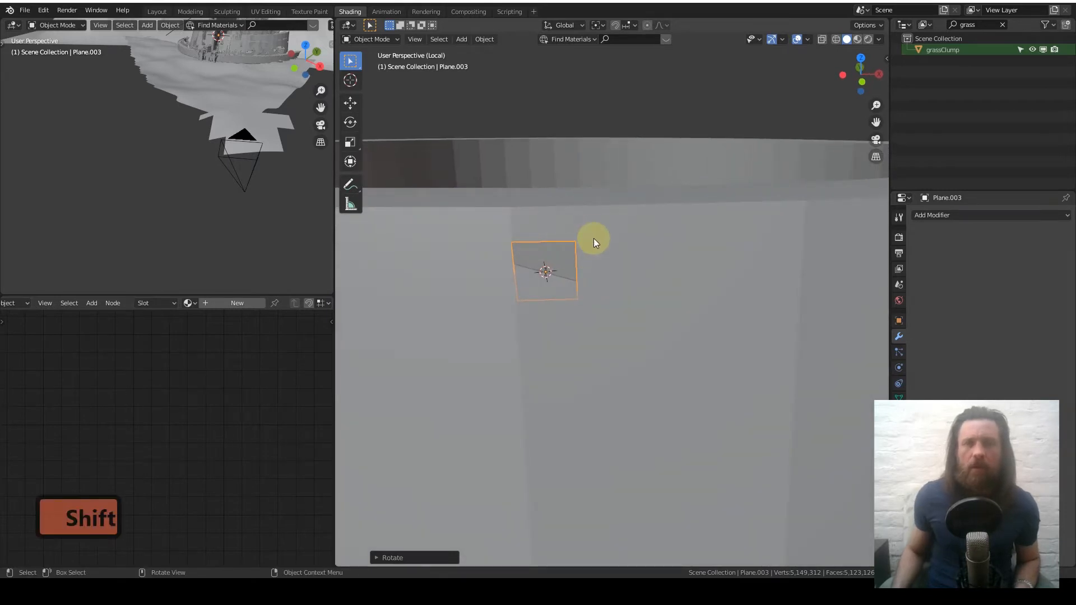
Turn on snapping and set the snap target to Face.
{"action": "left_click", "coordinate": [633, 25]}
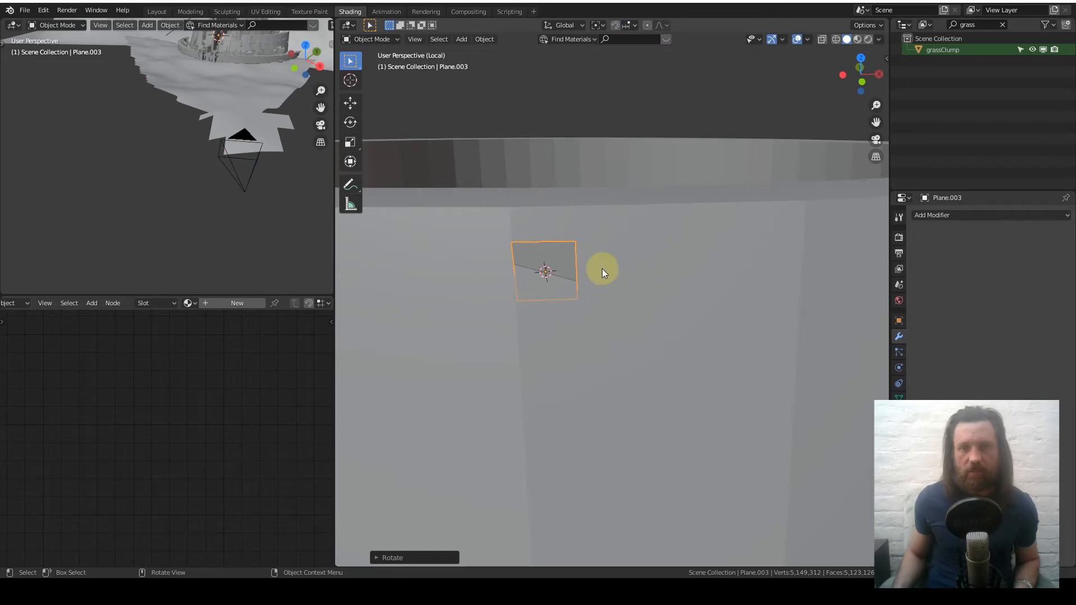
{"action": "left_click", "coordinate": [634, 25]}
{"action": "left_click", "coordinate": [610, 92]}
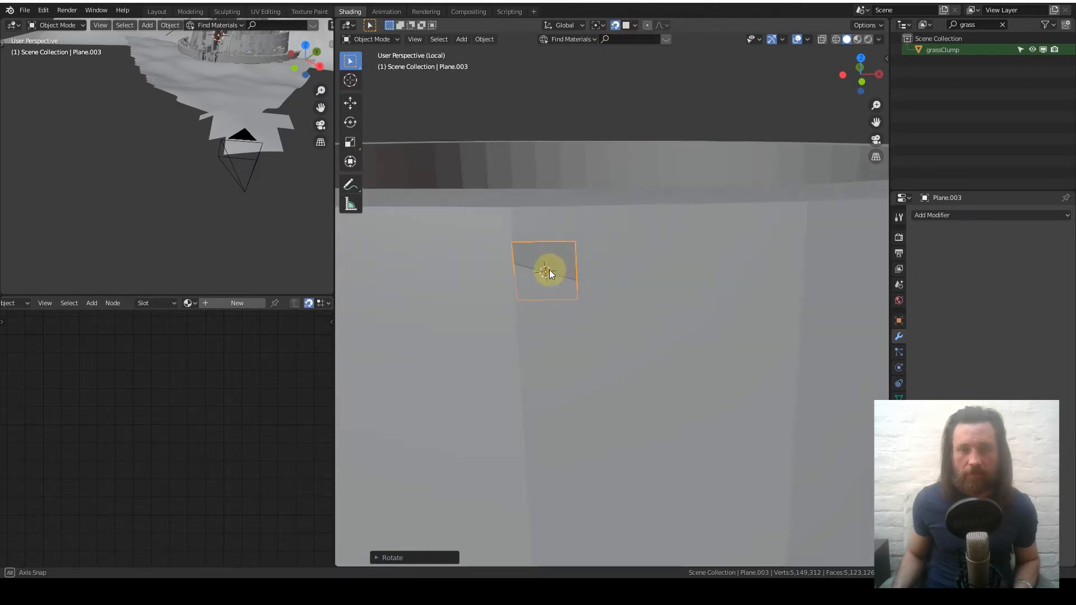
Enable In Front in the plane's viewport display settings so it draws over the wall.
{"action": "key", "text": "Tab"}
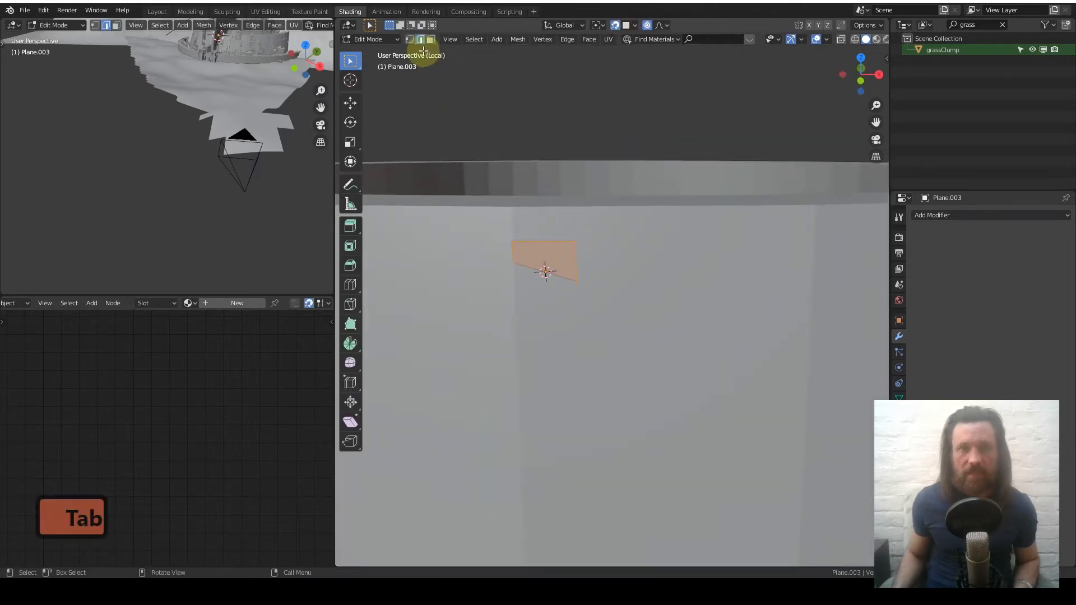
{"action": "key", "text": "Tab"}
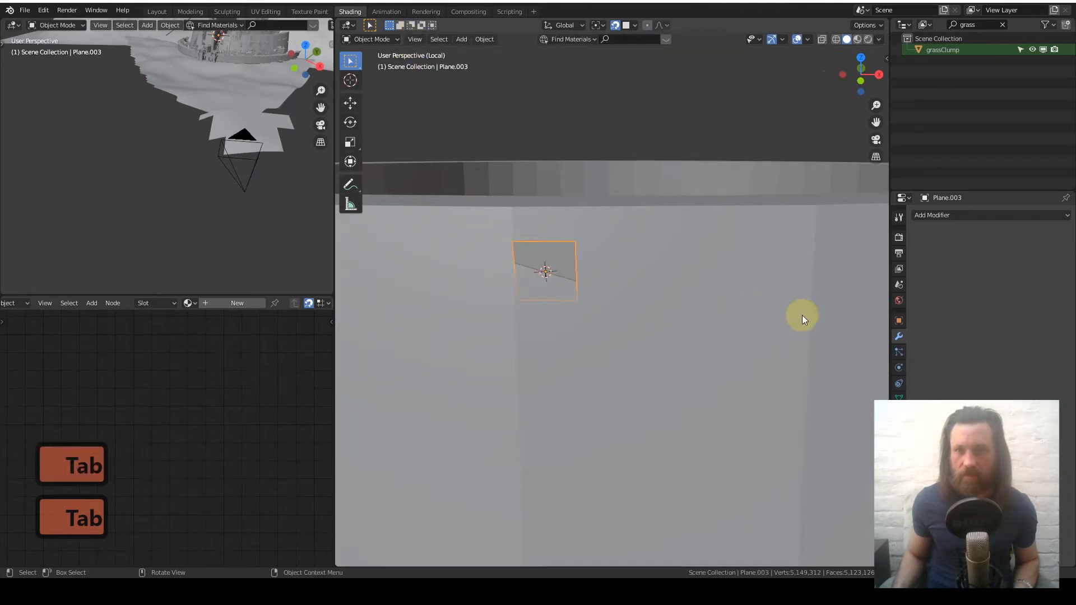
{"action": "left_click", "coordinate": [900, 320]}
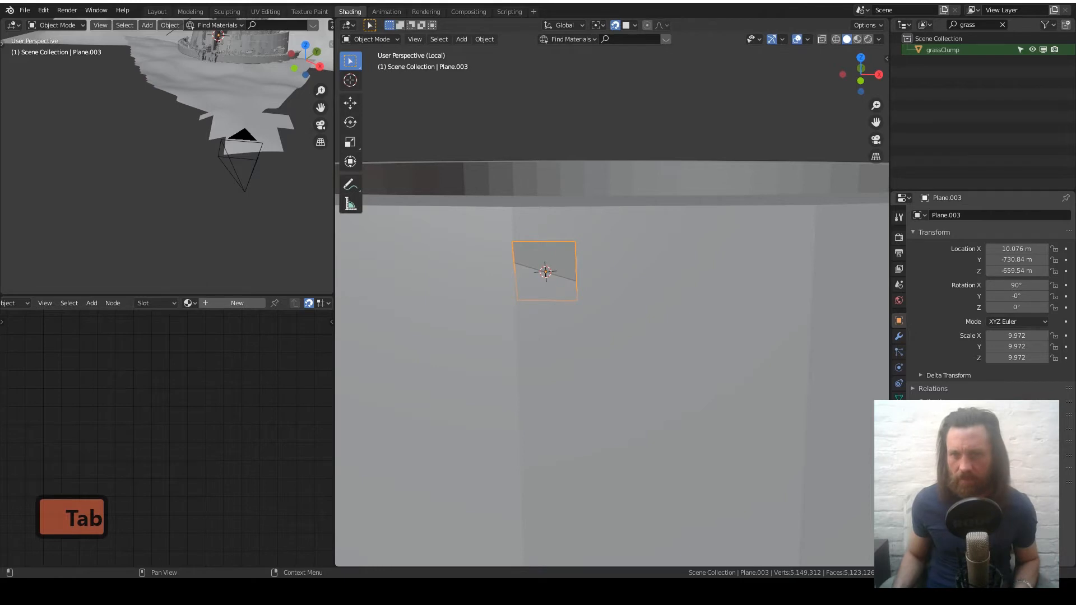
{"action": "scroll", "coordinate": [974, 372], "scroll_direction": "down", "scroll_amount": 9}
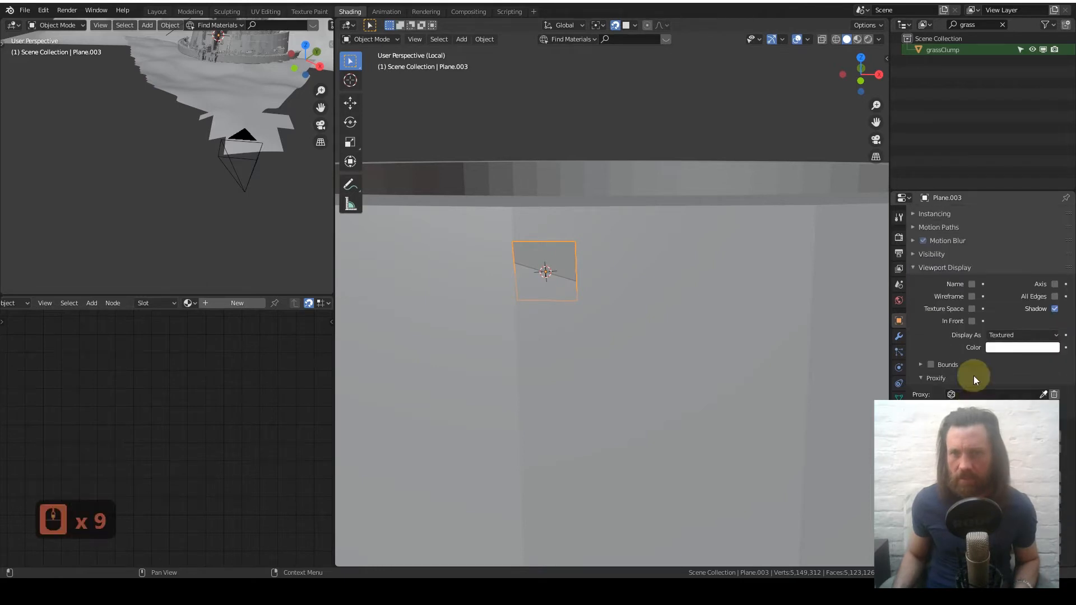
{"action": "left_click", "coordinate": [973, 323]}
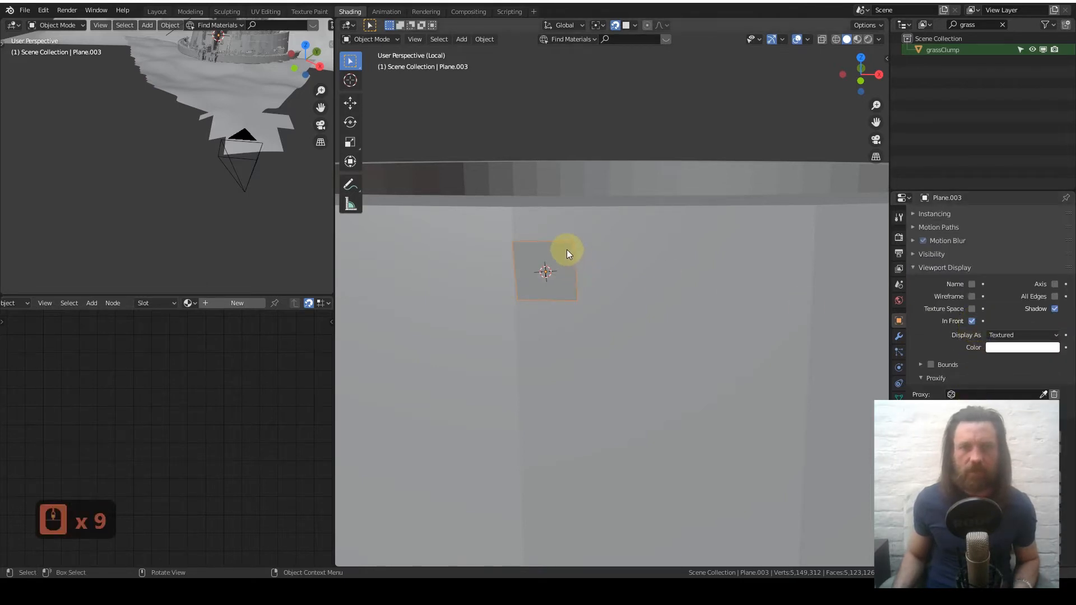
Edit the plane in vertex selection mode and move its corner vertices to snap them against the wall face.
{"action": "key", "text": "1"}
{"action": "middle_click_drag", "start_coordinate": [569, 277], "coordinate": [559, 301]}
{"action": "key", "text": "Tab"}
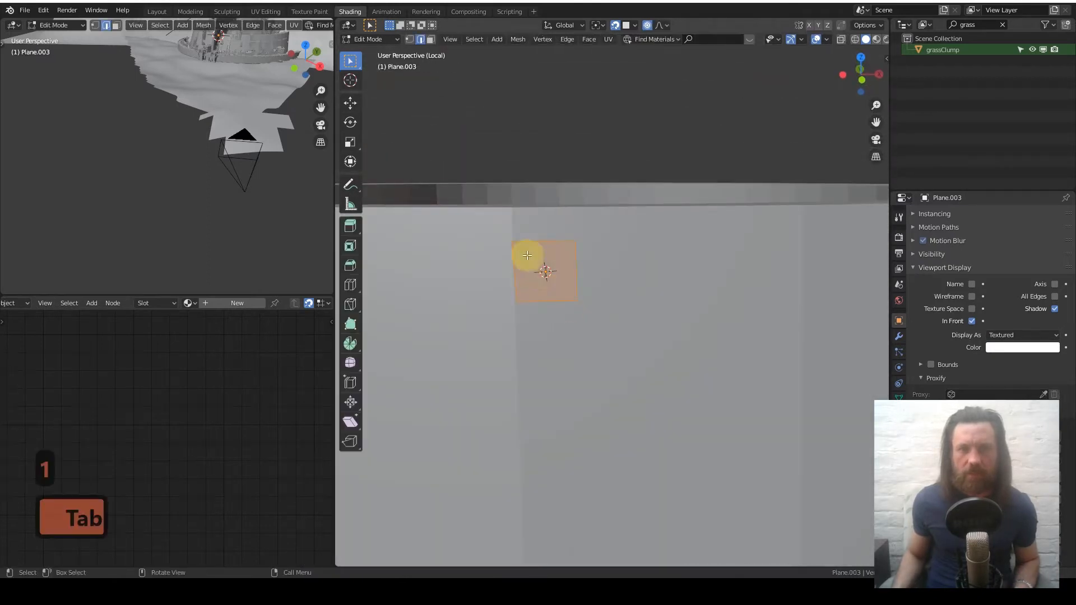
{"action": "left_click", "coordinate": [409, 39]}
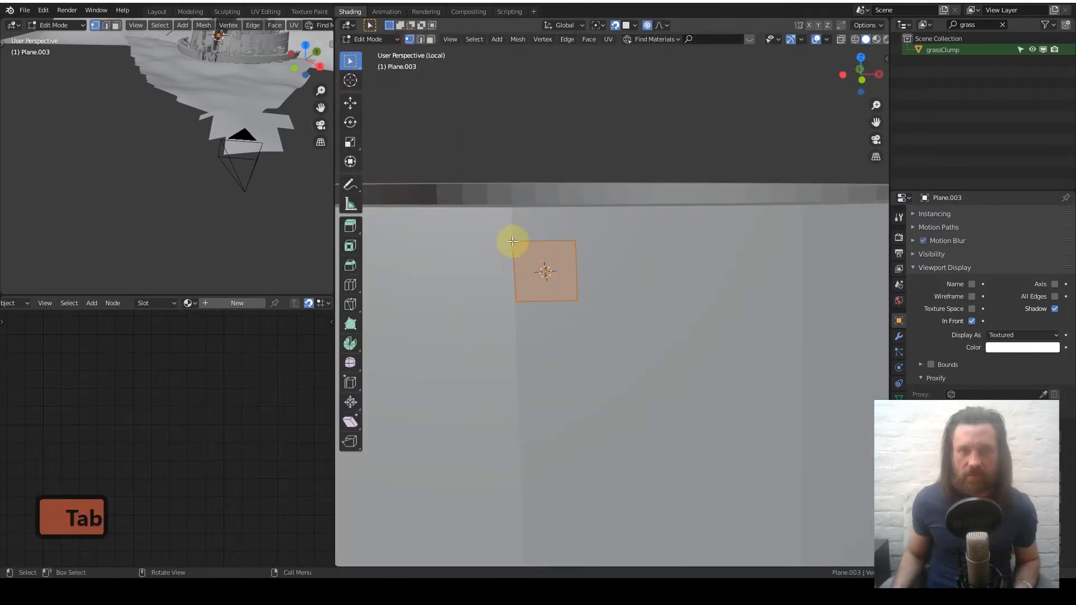
{"action": "key", "text": "g"}
{"action": "left_click", "coordinate": [516, 242]}
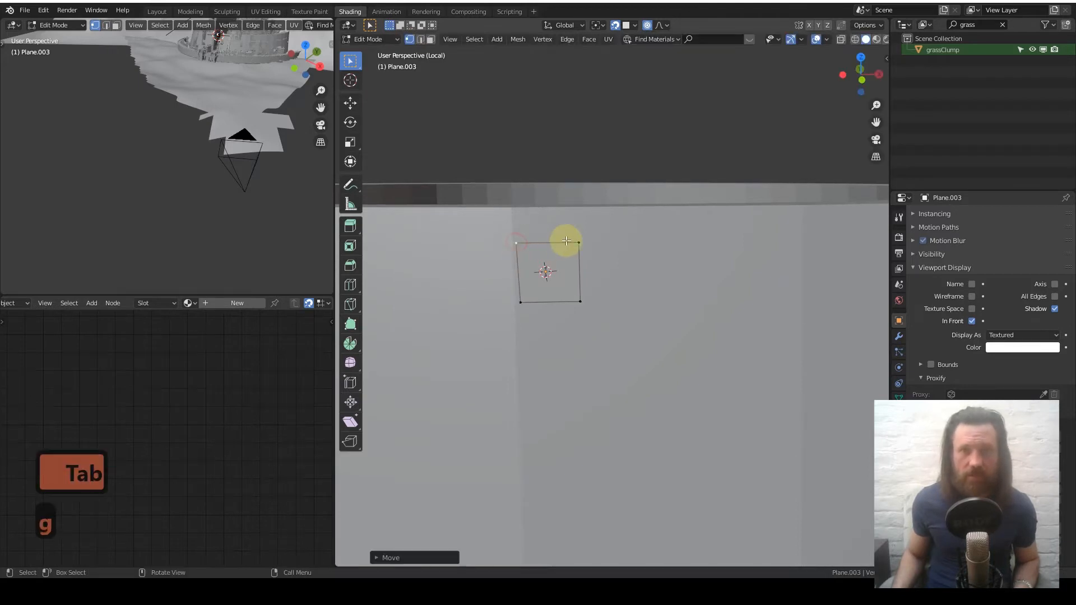
{"action": "key", "text": "g"}
{"action": "left_click", "coordinate": [576, 240]}
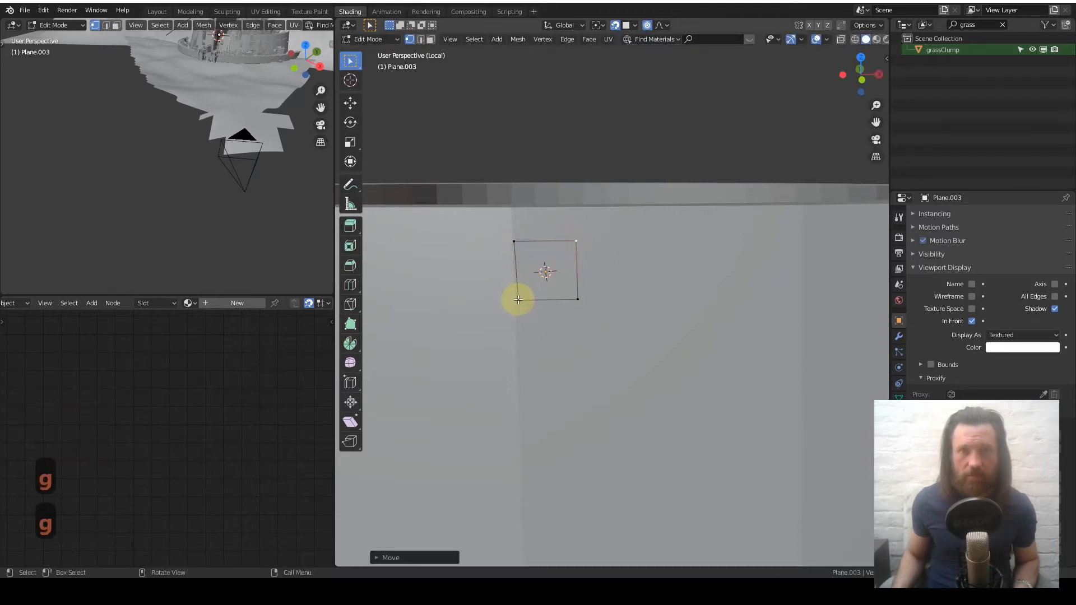
{"action": "key", "text": "g"}
{"action": "left_click", "coordinate": [518, 300]}
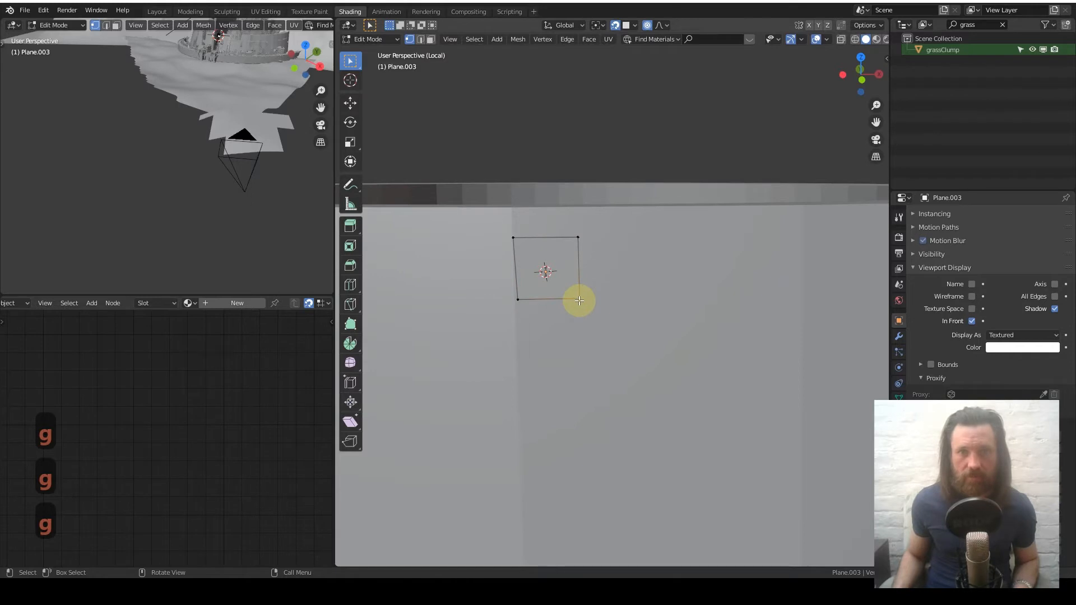
View the plane from the front, try moving its upper corner nearest the buttress, and toggle Proportional Editing off.
{"action": "middle_click_drag", "start_coordinate": [581, 293], "coordinate": [468, 287]}
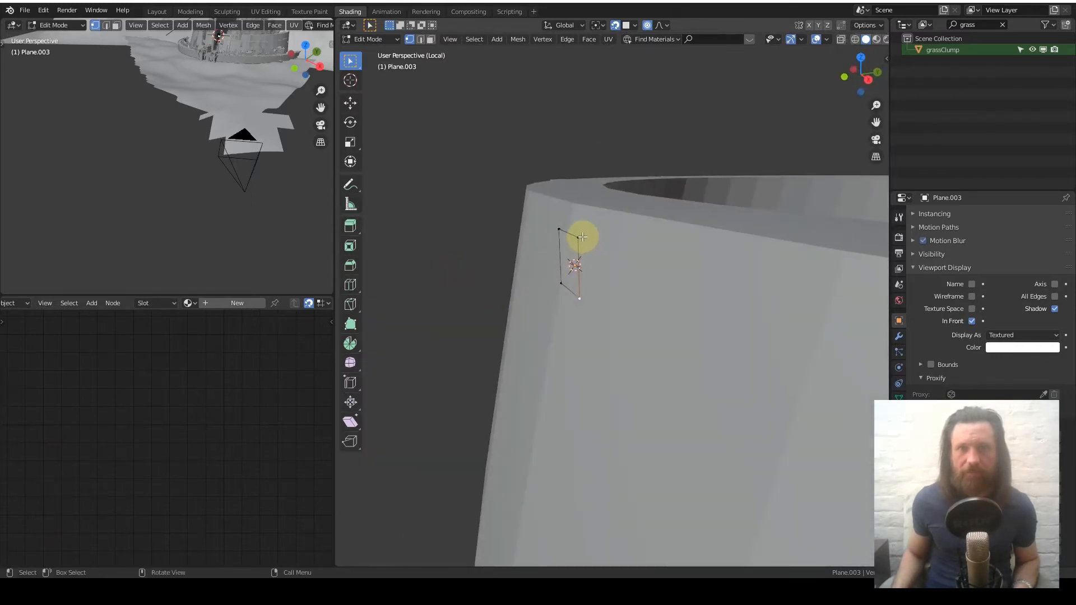
{"action": "key", "text": "KP_1"}
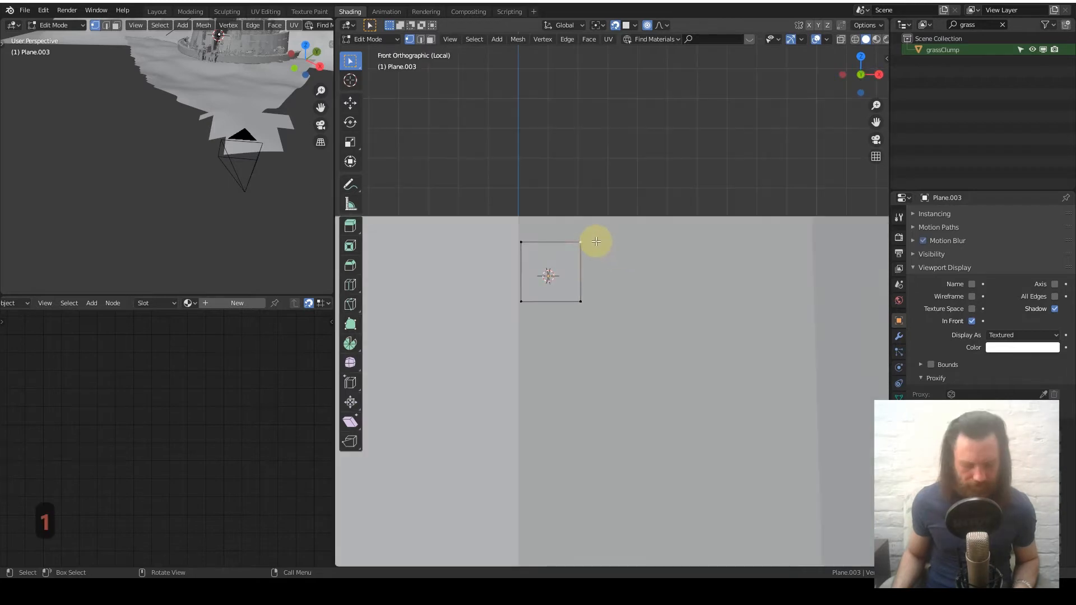
{"action": "key", "text": "g"}
{"action": "left_click", "coordinate": [573, 240]}
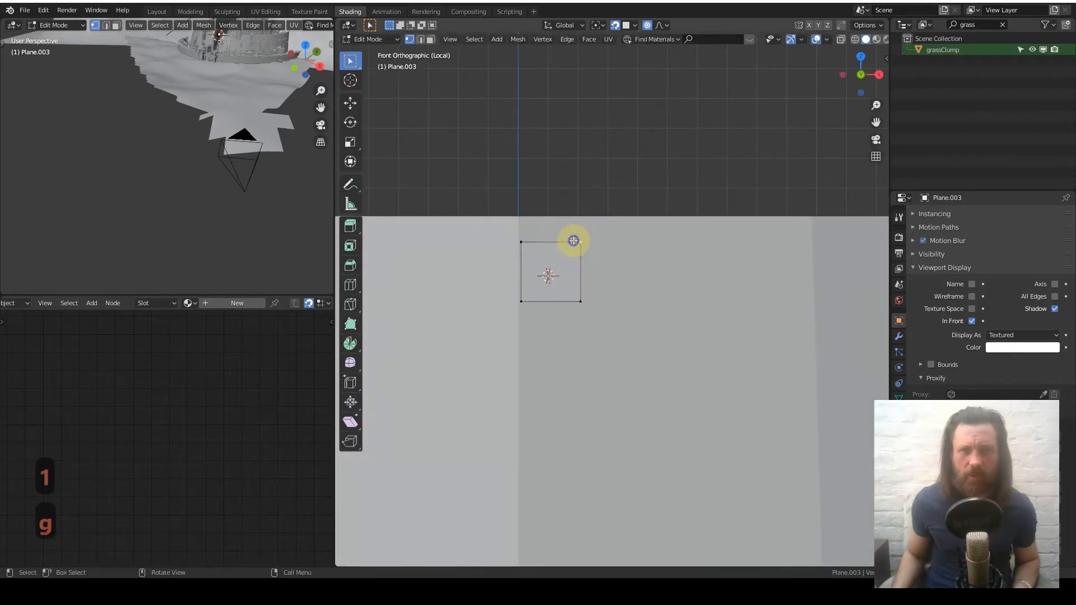
{"action": "key", "text": "o"}
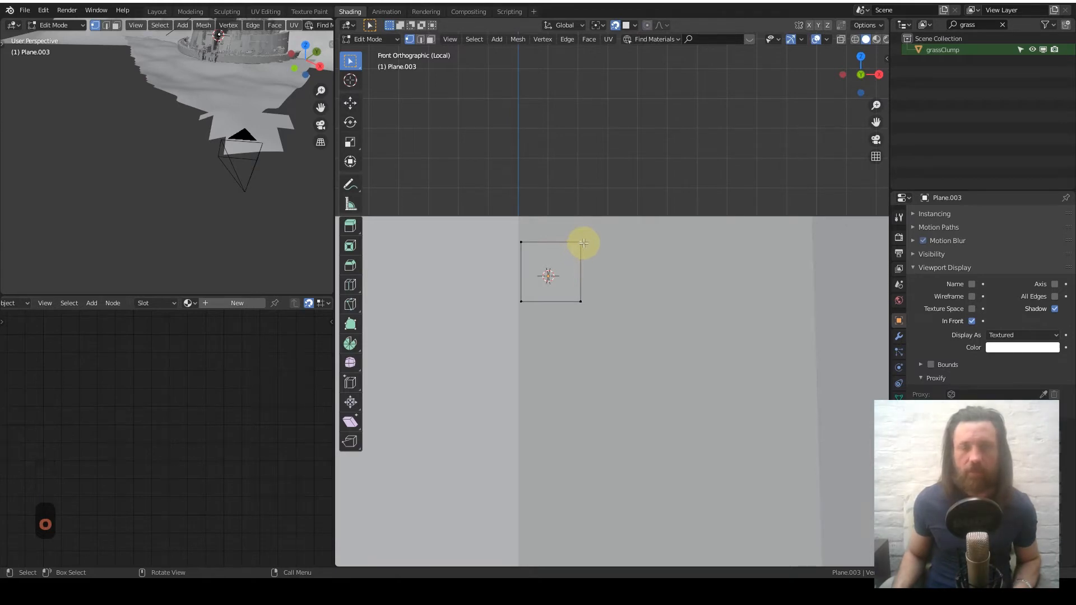
Snap each of the plane's four corner vertices individually onto the wall surface and change to edge selection.
{"action": "key", "text": "g"}
{"action": "left_click", "coordinate": [577, 244]}
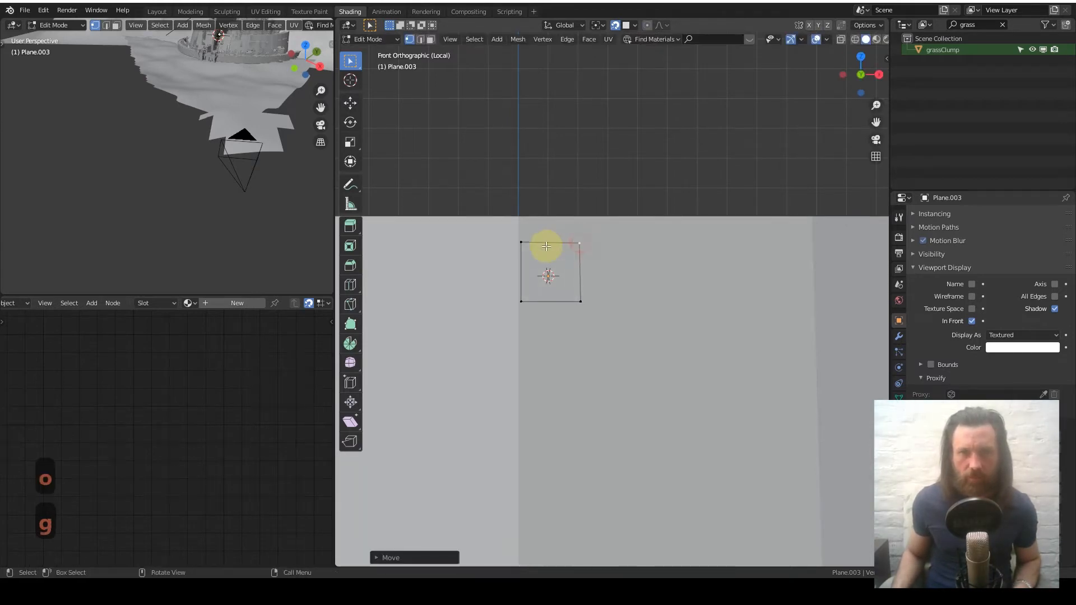
{"action": "left_click", "coordinate": [525, 244]}
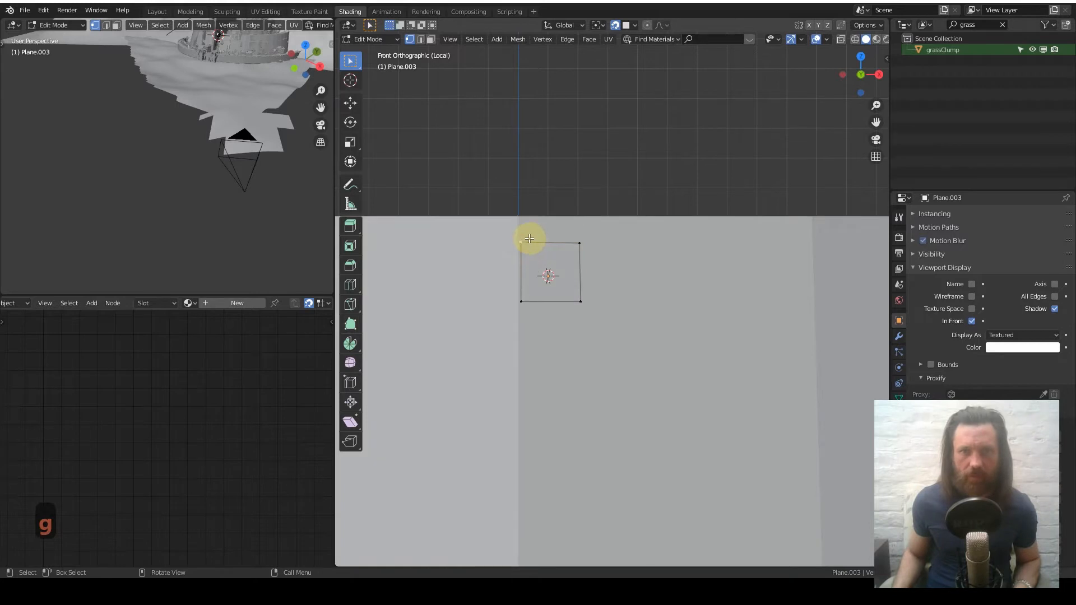
{"action": "key", "text": "g"}
{"action": "left_click", "coordinate": [521, 241]}
{"action": "key", "text": "g"}
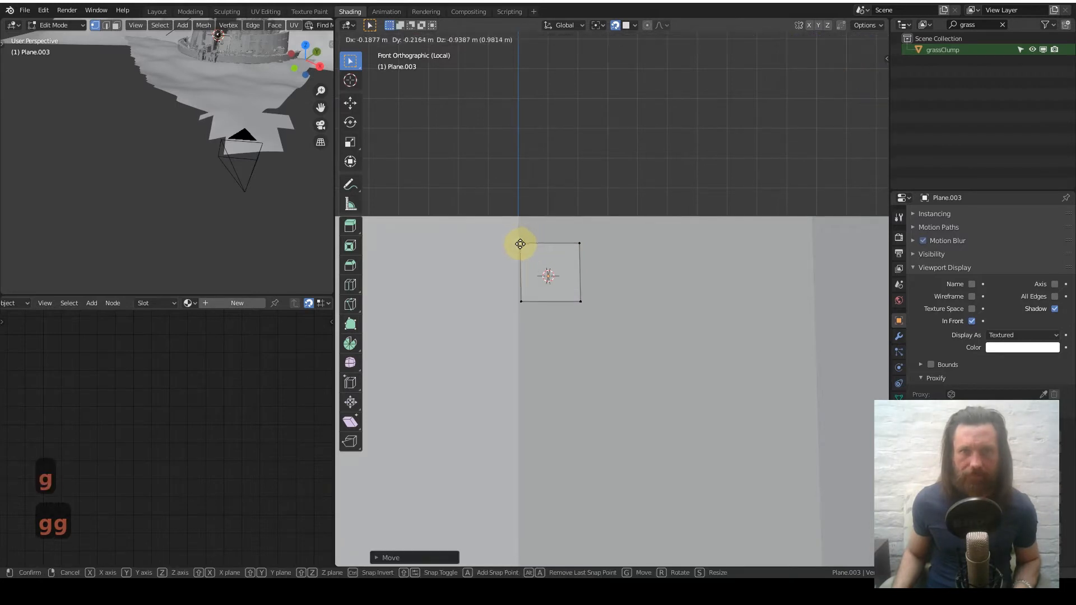
{"action": "left_click", "coordinate": [520, 244]}
{"action": "key", "text": "g"}
{"action": "left_click", "coordinate": [580, 305]}
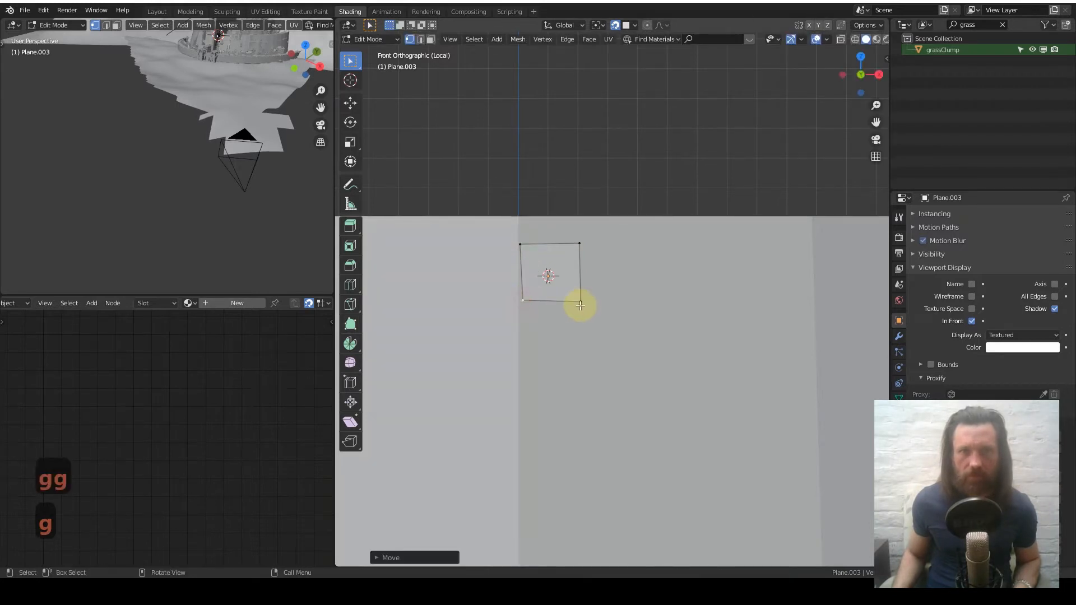
{"action": "key", "text": "g"}
{"action": "left_click", "coordinate": [581, 301]}
{"action": "middle_click_drag", "start_coordinate": [561, 272], "coordinate": [579, 293]}
{"action": "left_click", "coordinate": [421, 40]}
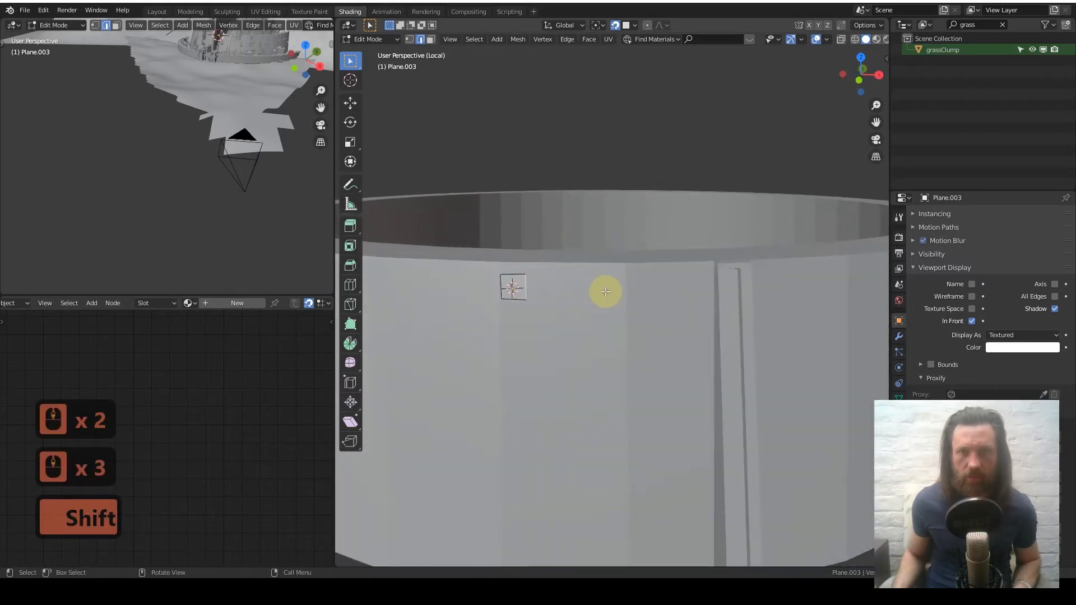
Examine the wall tier's mesh edges around the rim, the fluted buttresses and the small plane.
{"action": "key", "text": "Tab"}
{"action": "left_click", "coordinate": [606, 292]}
{"action": "key", "text": "Tab"}
{"action": "middle_click_drag", "start_coordinate": [753, 317], "coordinate": [486, 353]}
{"action": "middle_click_drag", "start_coordinate": [665, 301], "coordinate": [852, 300], "text": "shift"}
{"action": "key", "text": "Tab"}
{"action": "scroll", "coordinate": [515, 283], "scroll_direction": "up", "scroll_amount": 3}
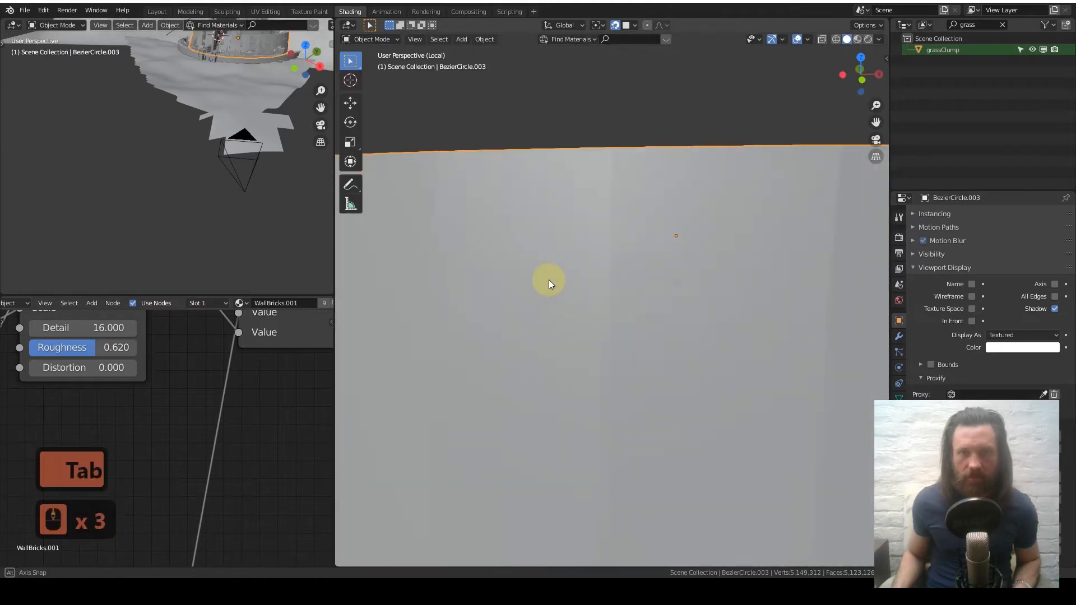
{"action": "scroll", "coordinate": [548, 290], "scroll_direction": "down", "scroll_amount": 3}
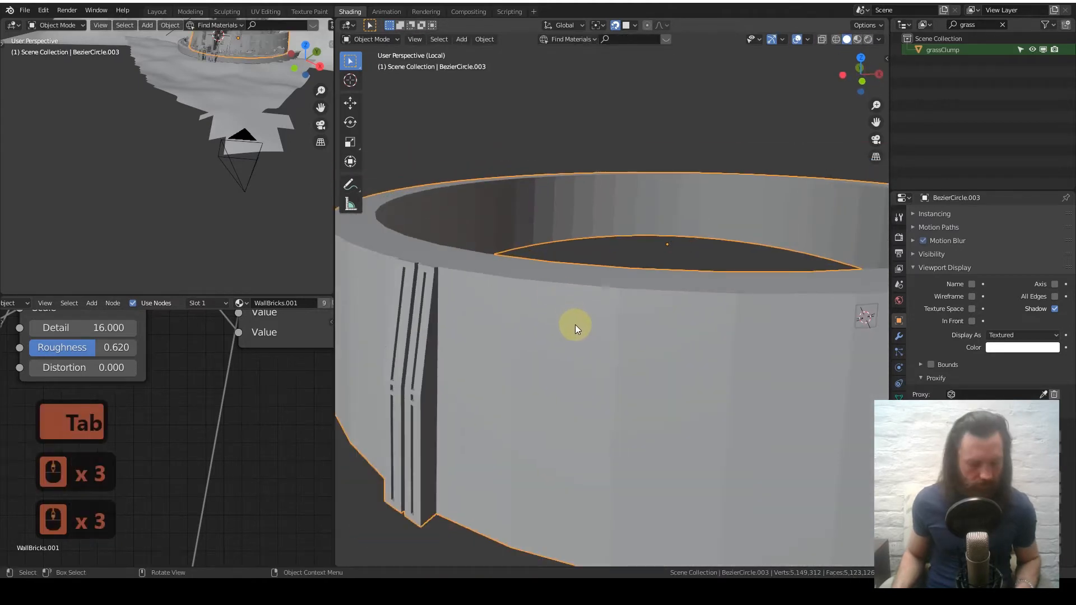
{"action": "key", "text": "1"}
{"action": "middle_click_drag", "start_coordinate": [631, 283], "coordinate": [624, 440], "text": "shift"}
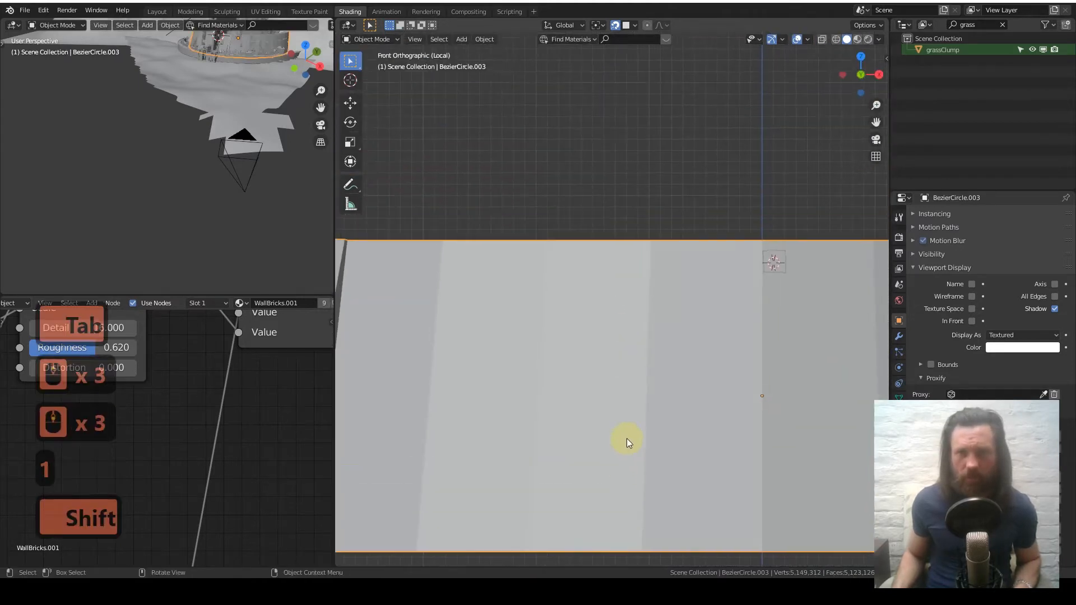
{"action": "key", "text": "Tab"}
{"action": "middle_click_drag", "start_coordinate": [738, 338], "coordinate": [469, 346], "text": "shift"}
{"action": "scroll", "coordinate": [560, 359], "scroll_direction": "up", "scroll_amount": 3}
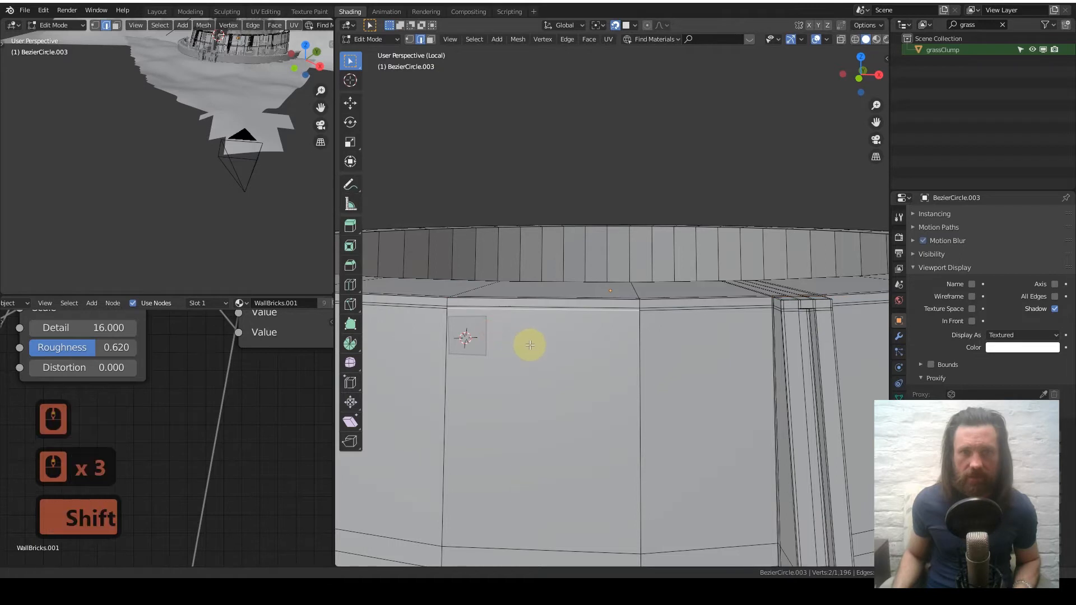
Resume editing the plane and extrude its side edge four times along the wall toward the fluted buttress, about 16 to 19 m each.
{"action": "key", "text": "Tab"}
{"action": "key", "text": "Tab"}
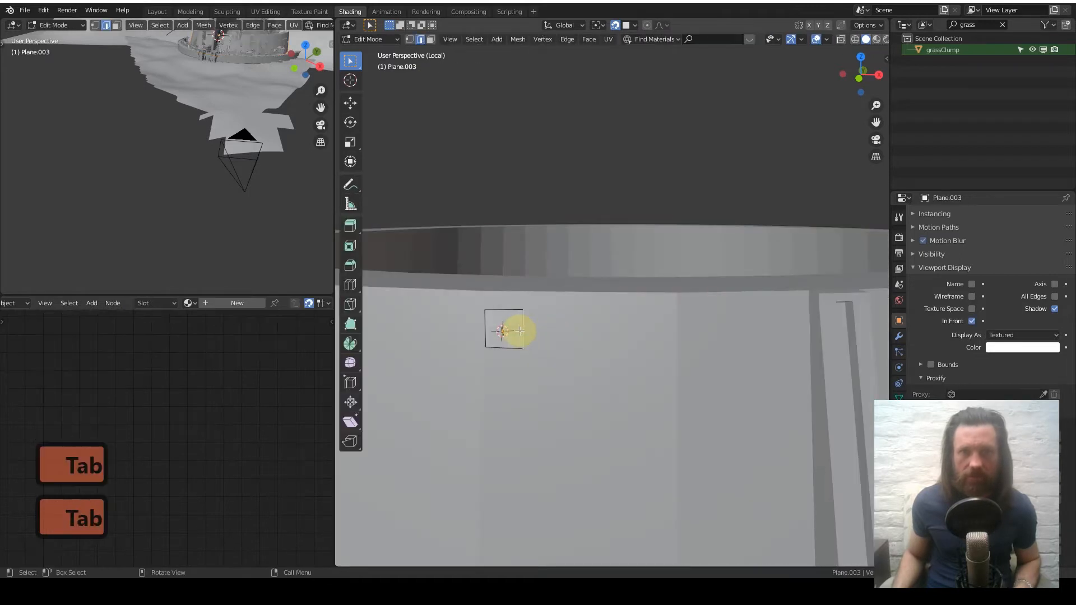
{"action": "key", "text": "e"}
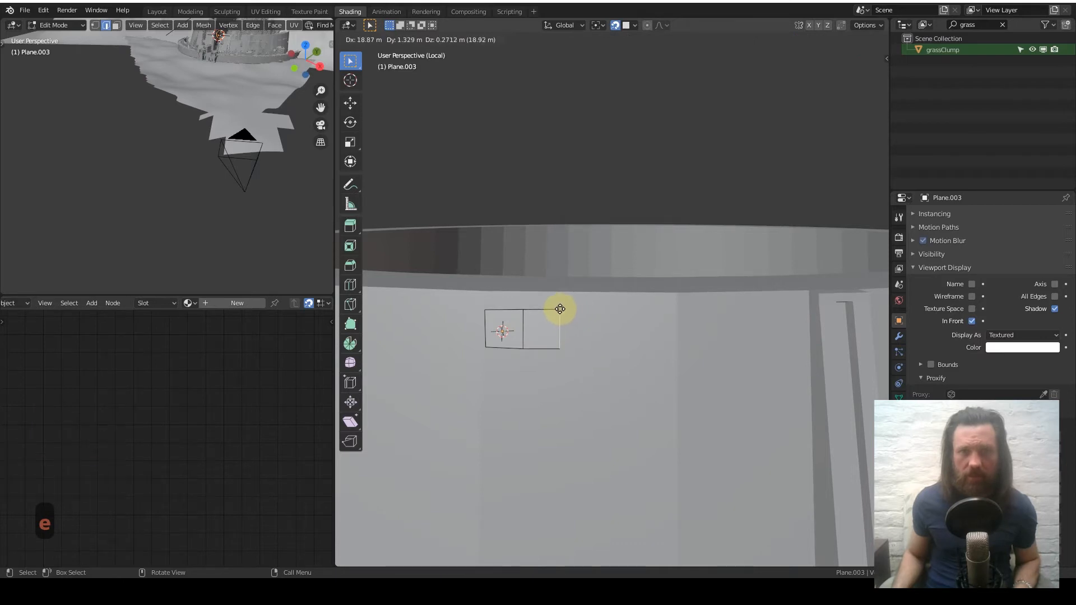
{"action": "left_click", "coordinate": [560, 309]}
{"action": "key", "text": "e"}
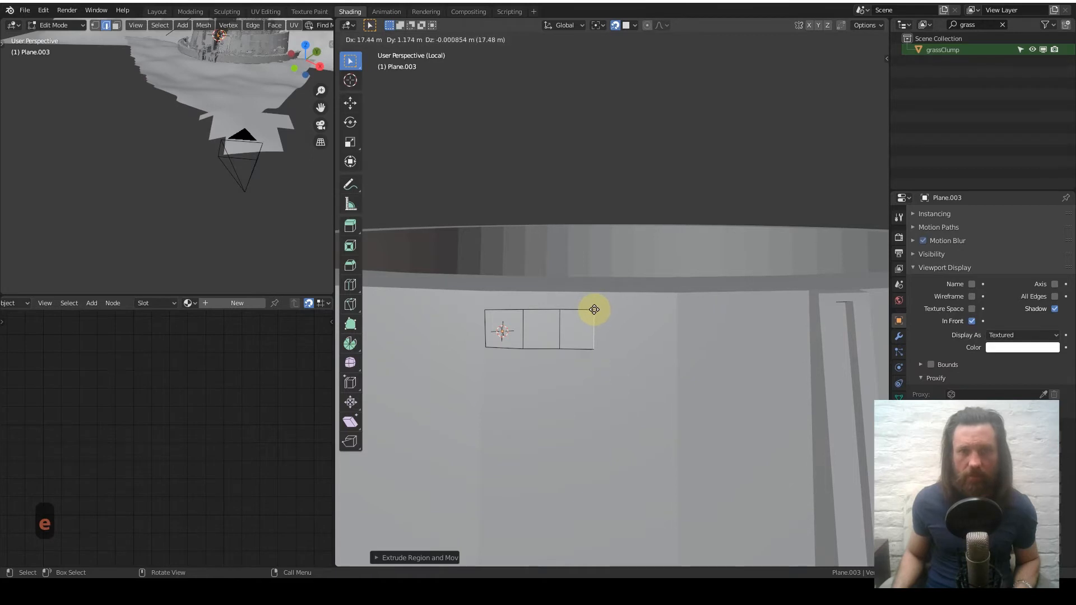
{"action": "left_click", "coordinate": [594, 309]}
{"action": "key", "text": "e"}
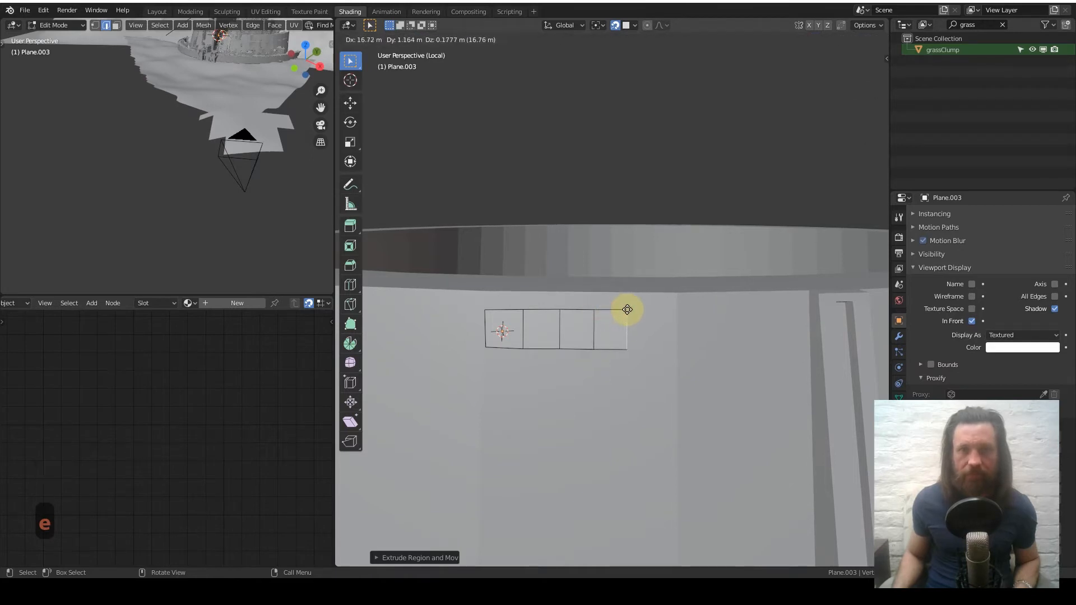
{"action": "left_click", "coordinate": [627, 310]}
{"action": "key", "text": "e"}
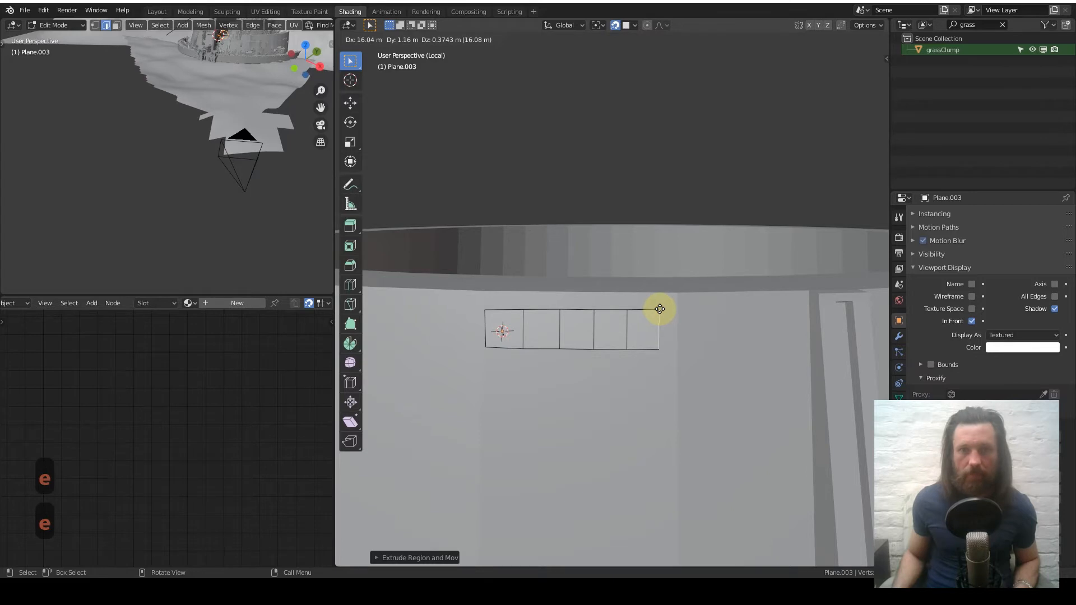
{"action": "left_click", "coordinate": [661, 309]}
Extrude the strip's end edge twice more along the wall toward the narrow fluted buttress, about 17 m each.
{"action": "middle_click_drag", "start_coordinate": [674, 369], "coordinate": [562, 361], "text": "shift"}
{"action": "key", "text": "e"}
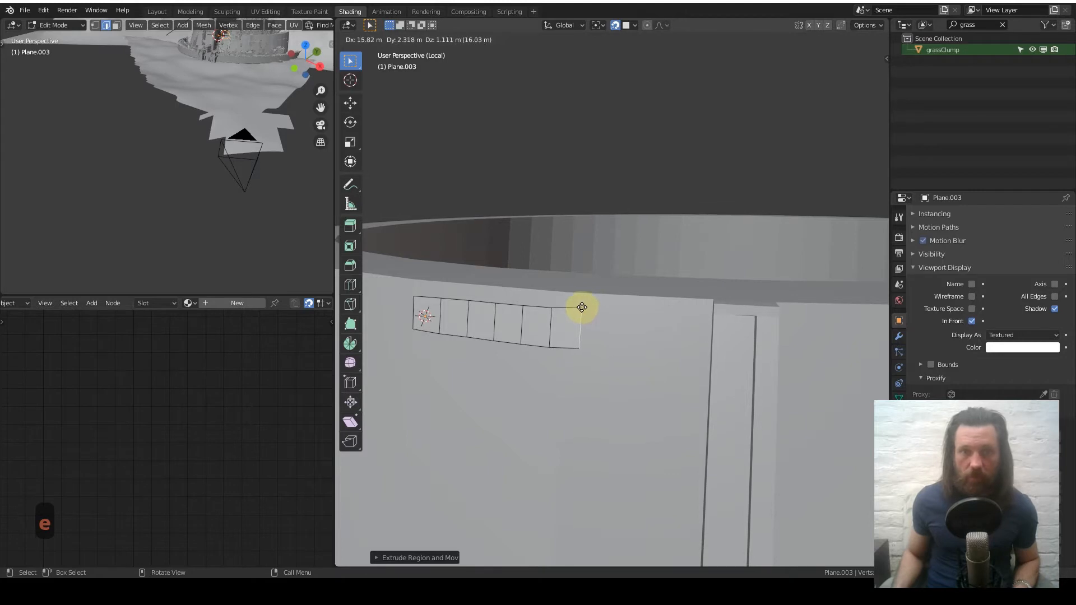
{"action": "key", "text": "shift"}
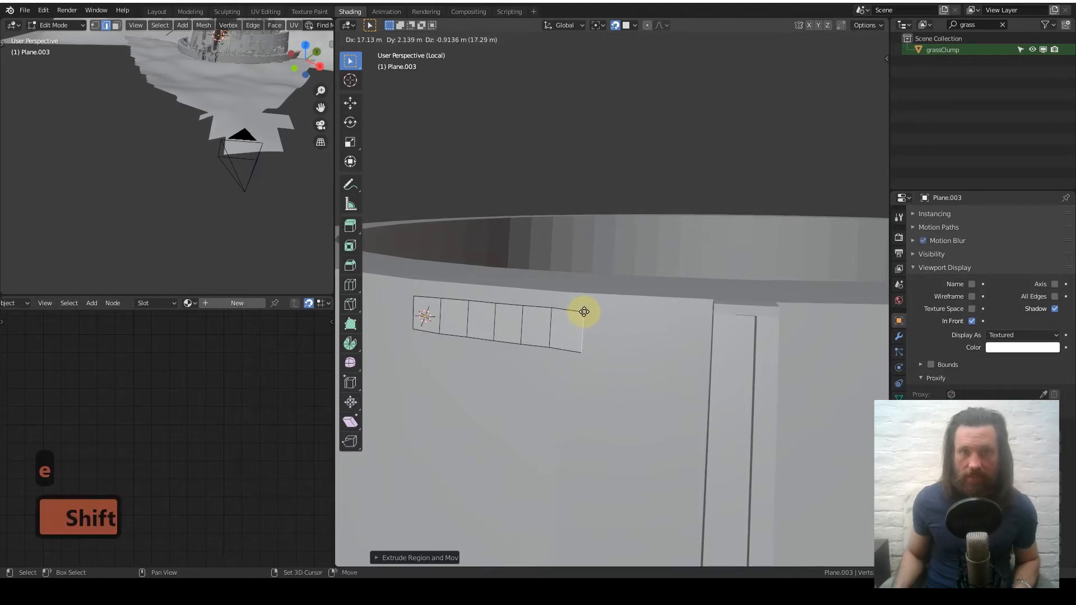
{"action": "left_click", "coordinate": [585, 310]}
{"action": "key", "text": "e"}
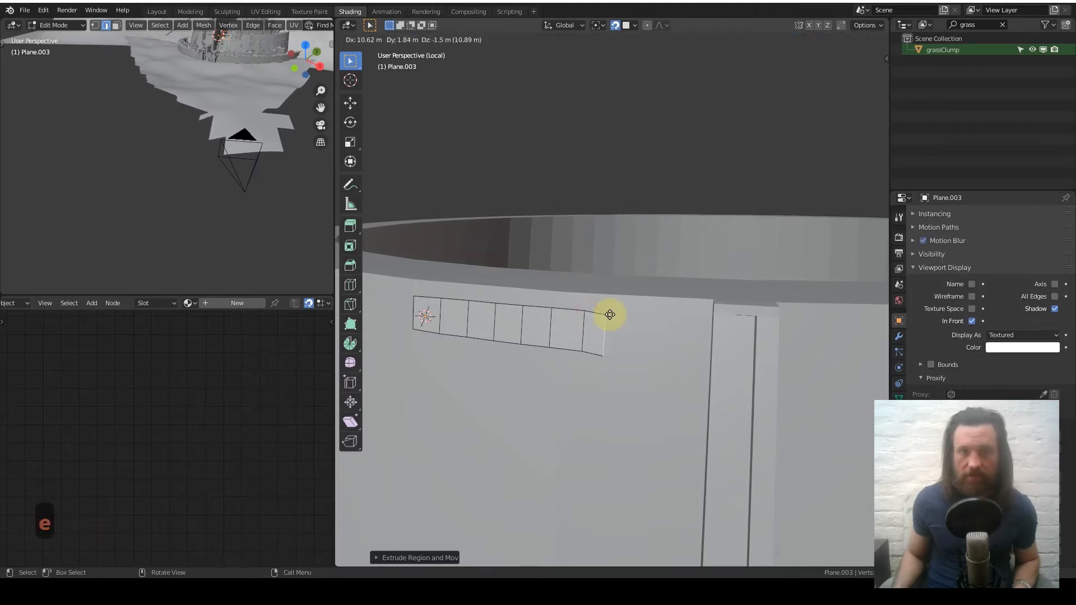
{"action": "key", "text": "shift"}
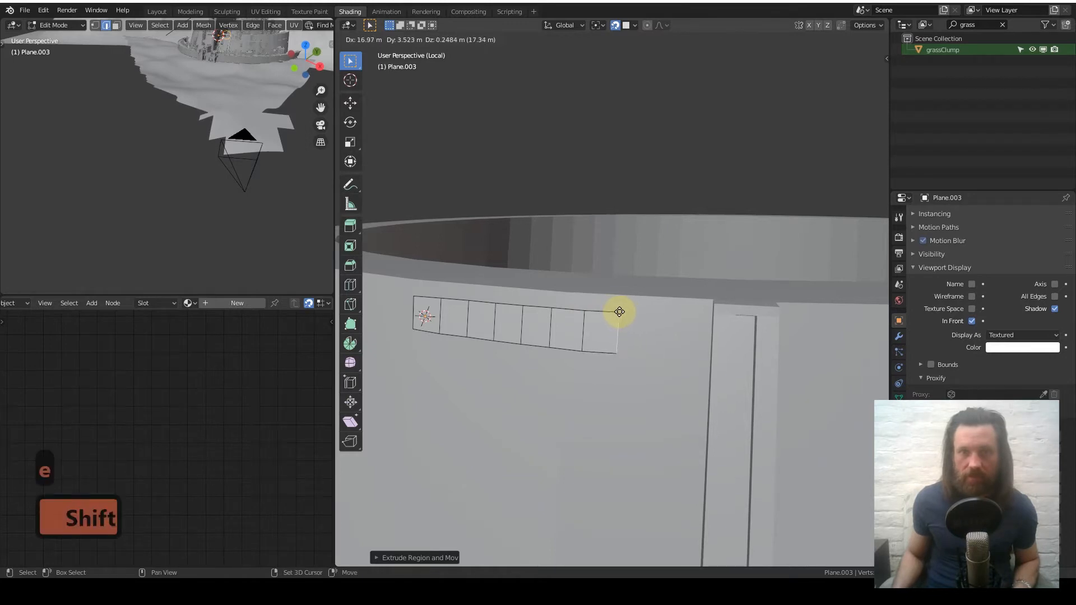
{"action": "left_click", "coordinate": [620, 312]}
Continue the strip with two more extrusions of about 16 to 18 m, ending just short of the narrow buttress.
{"action": "middle_click_drag", "start_coordinate": [639, 345], "coordinate": [535, 352]}
{"action": "key", "text": "e"}
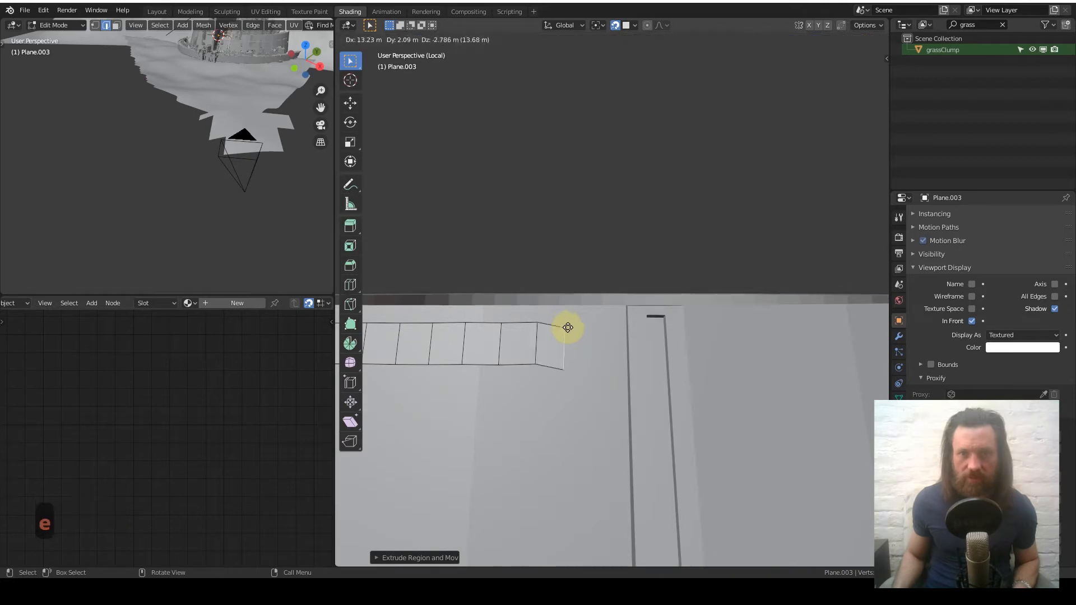
{"action": "left_click", "coordinate": [575, 321]}
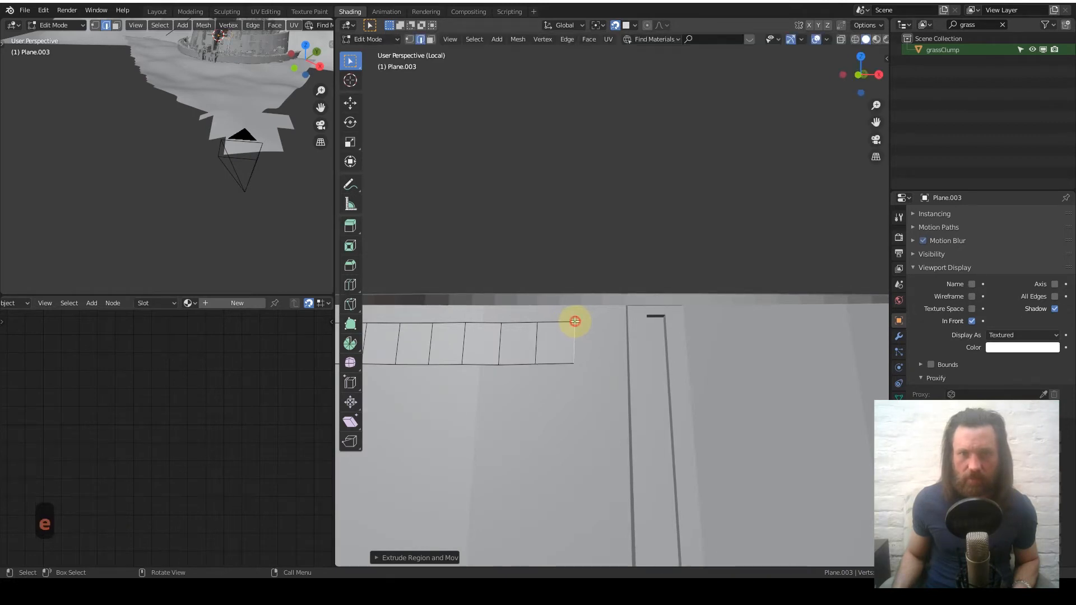
{"action": "key", "text": "e"}
{"action": "key", "text": "shift"}
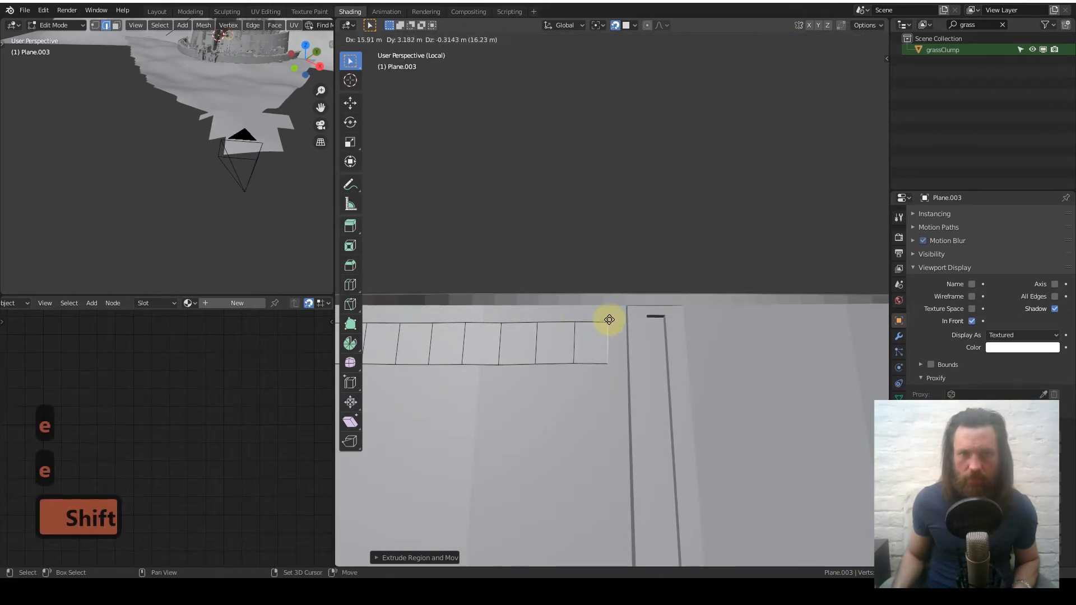
{"action": "left_click", "coordinate": [610, 319], "text": "shift"}
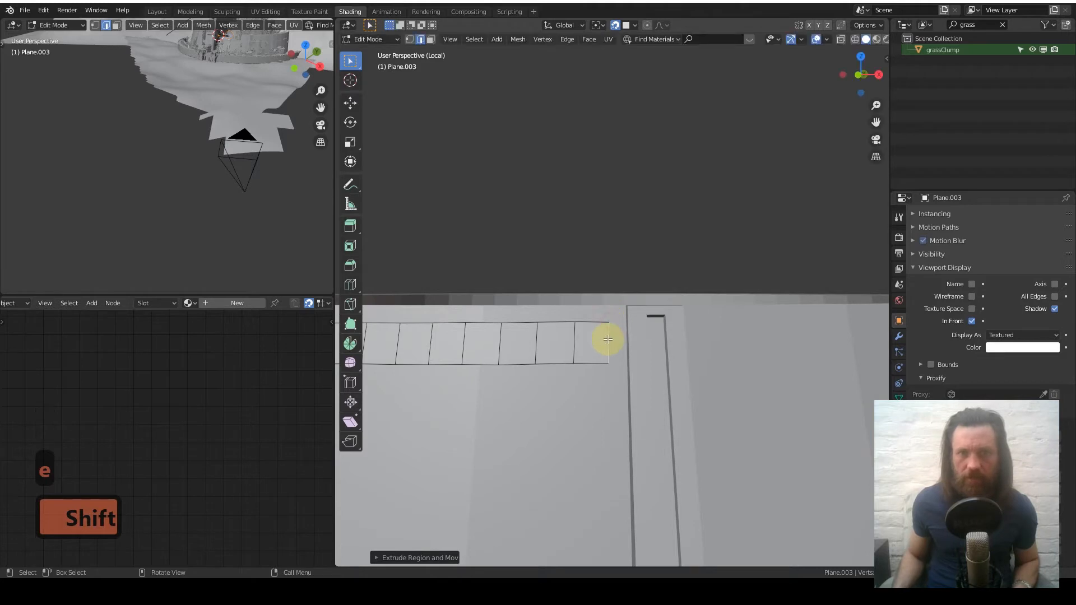
Try extruding the end edge onto the near side of the narrow buttress, and undo that extrusion.
{"action": "middle_click_drag", "start_coordinate": [606, 339], "coordinate": [576, 344], "text": "shift"}
{"action": "key", "text": "e"}
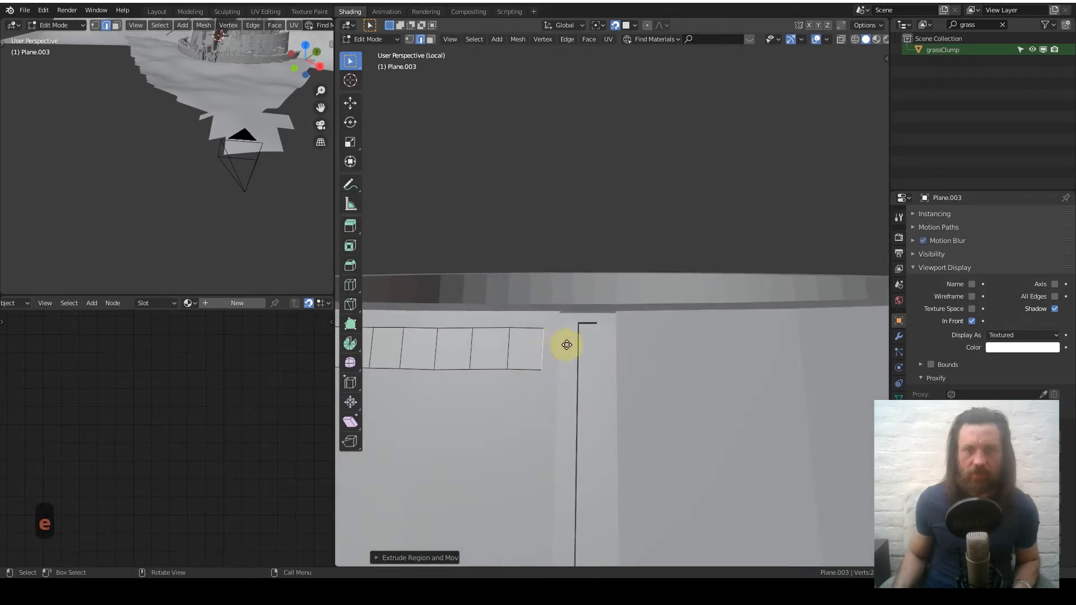
{"action": "left_click", "coordinate": [573, 326]}
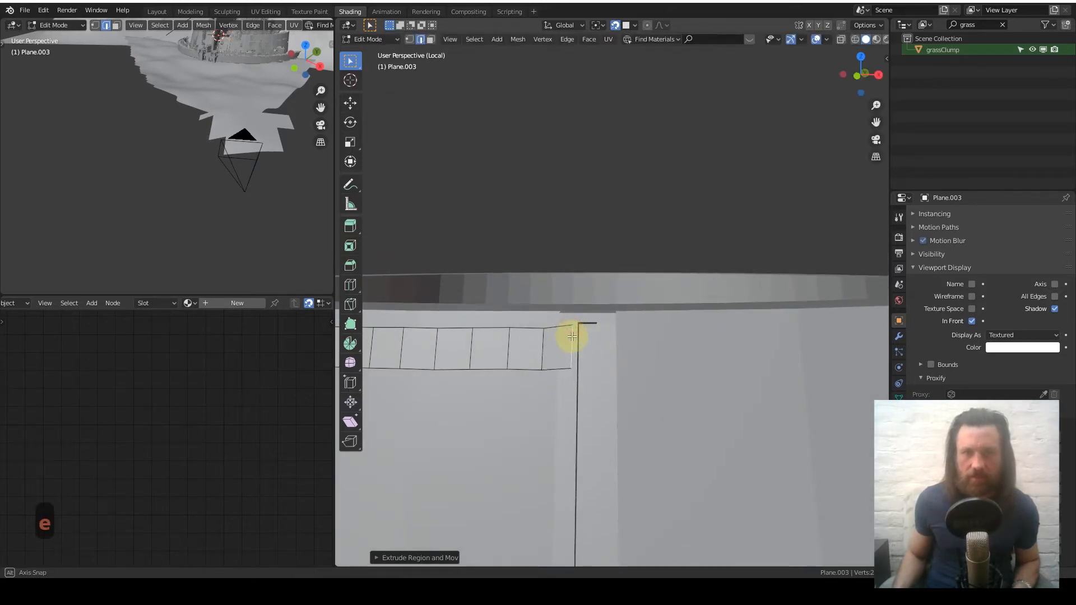
{"action": "middle_click_drag", "start_coordinate": [570, 334], "coordinate": [623, 351]}
{"action": "key", "text": "ctrl+z"}
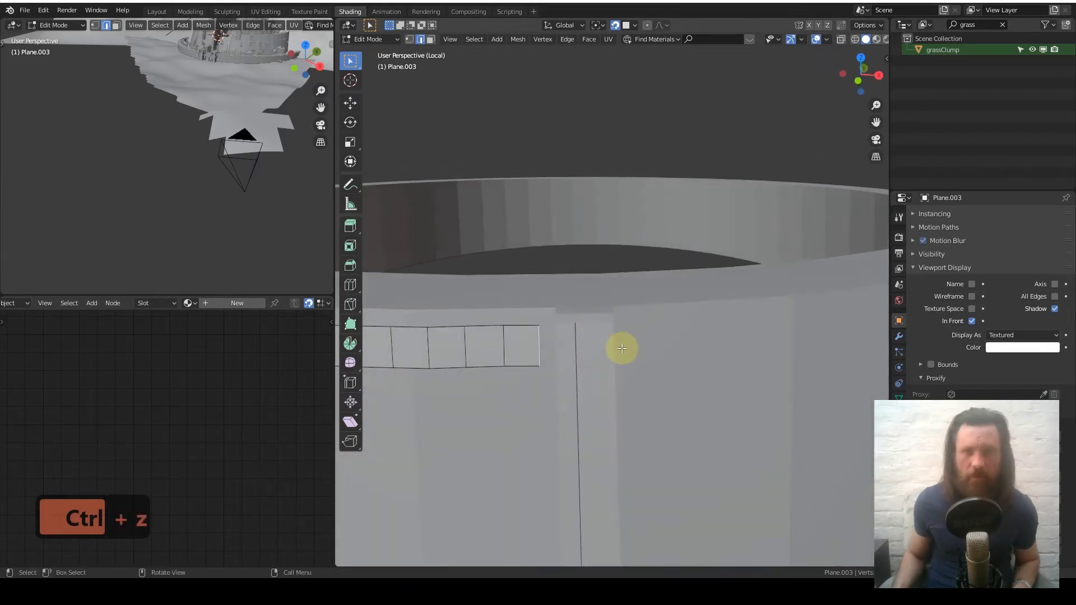
{"action": "key", "text": "g"}
{"action": "right_click", "coordinate": [568, 336]}
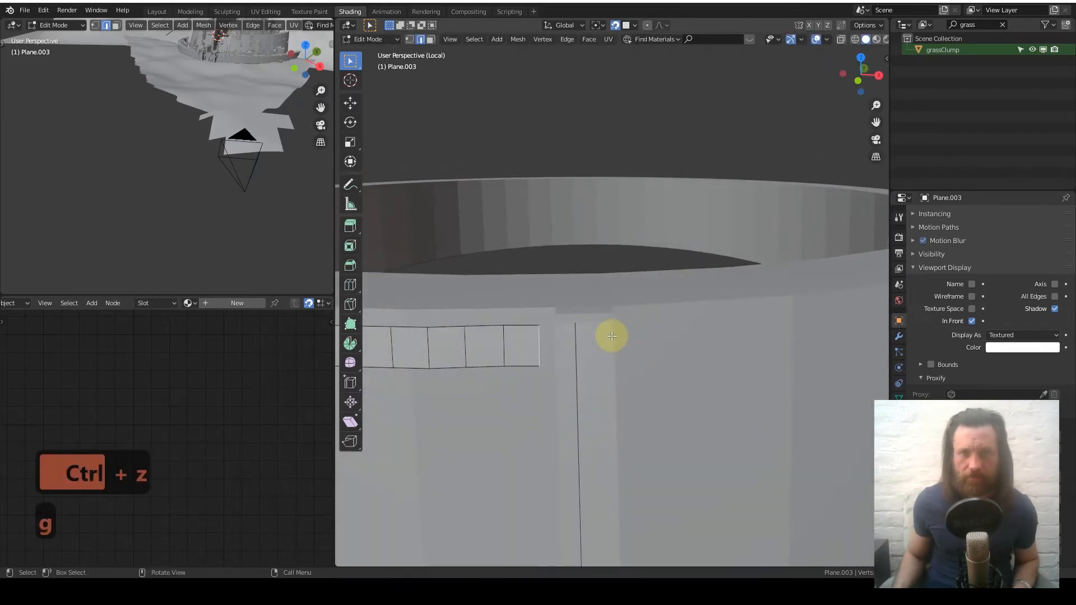
Extrude the end edge about 45 m across the narrow buttress and nudge it into line on the wall beyond.
{"action": "key", "text": "e"}
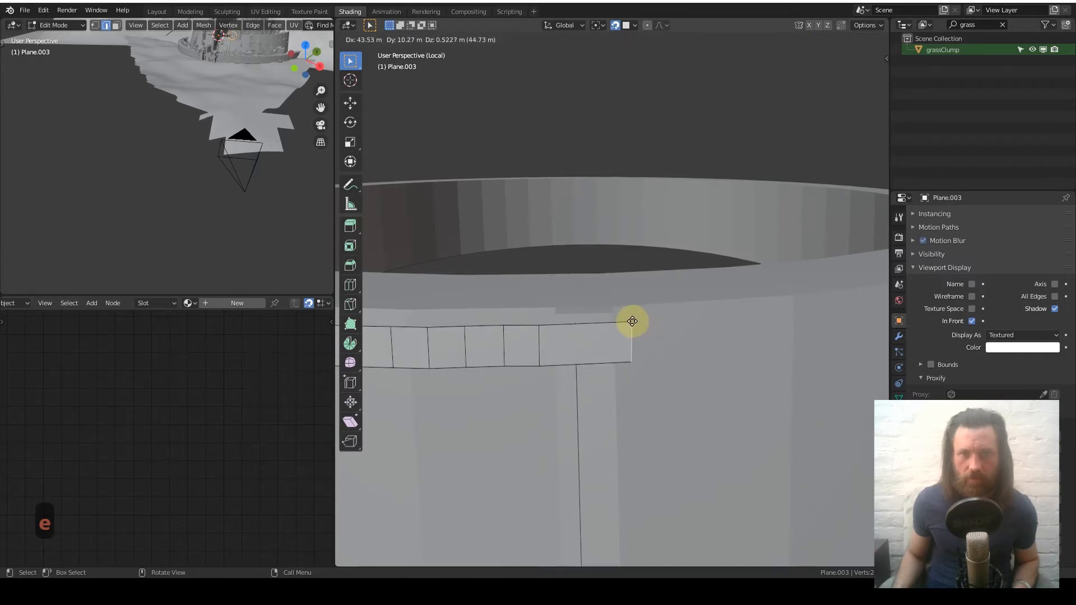
{"action": "left_click", "coordinate": [633, 321]}
{"action": "middle_click_drag", "start_coordinate": [600, 337], "coordinate": [635, 362]}
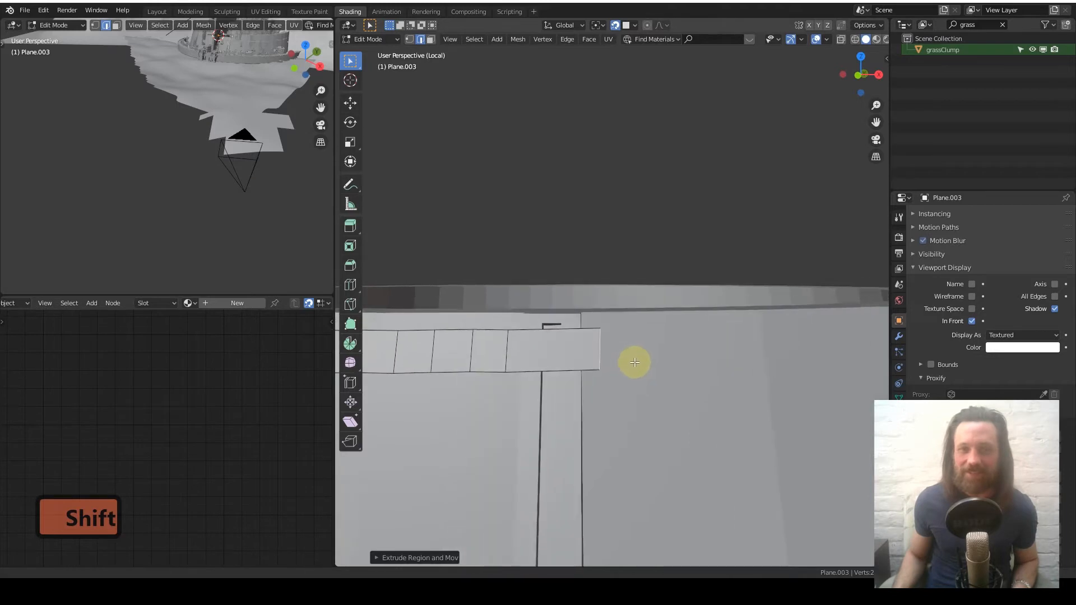
{"action": "key", "text": "g"}
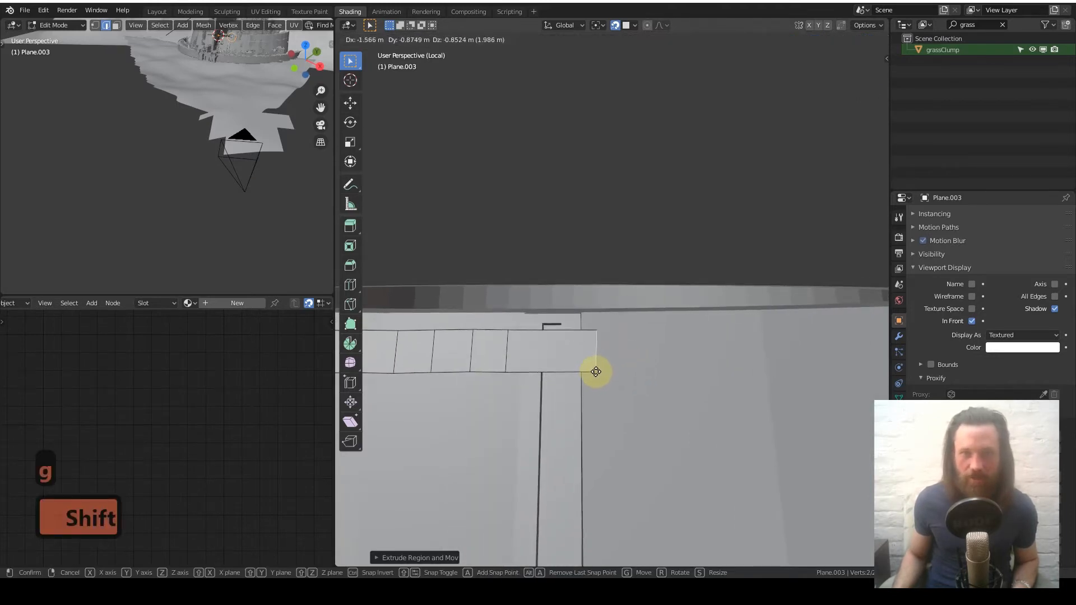
{"action": "left_click", "coordinate": [597, 372]}
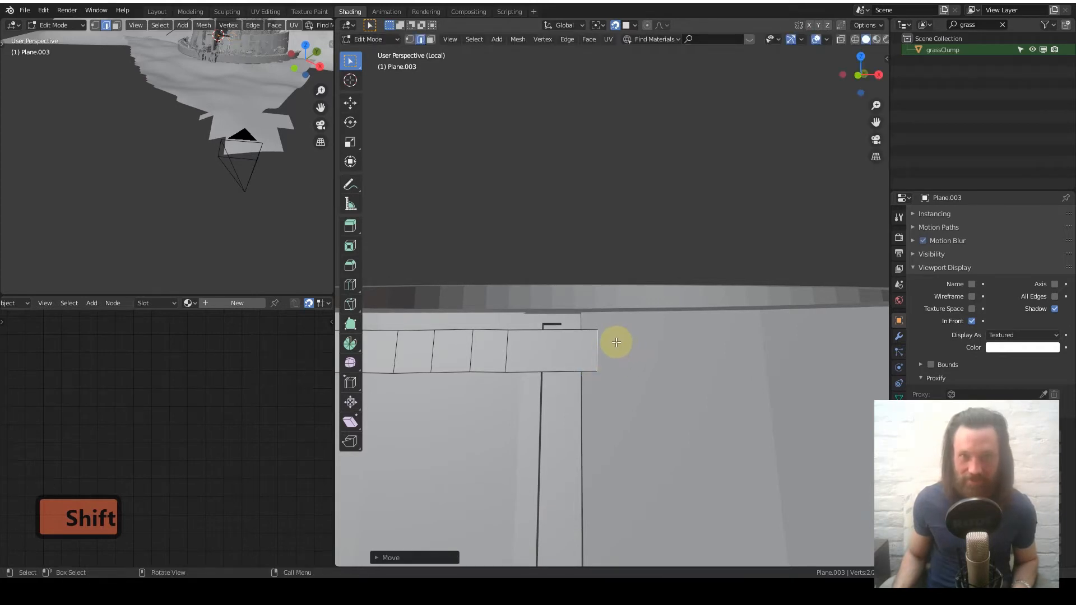
{"action": "key", "text": "g"}
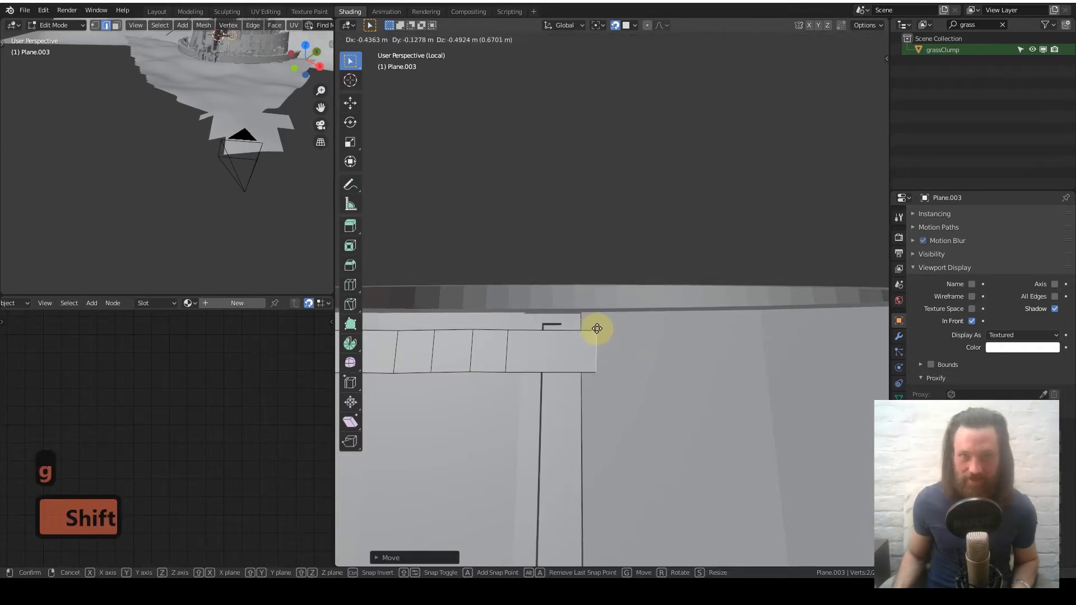
{"action": "left_click", "coordinate": [594, 330]}
Extrude the end edge four times along the wall beyond the narrow buttress, about 19 m each.
{"action": "middle_click_drag", "start_coordinate": [632, 361], "coordinate": [558, 338], "text": "shift"}
{"action": "key", "text": "e"}
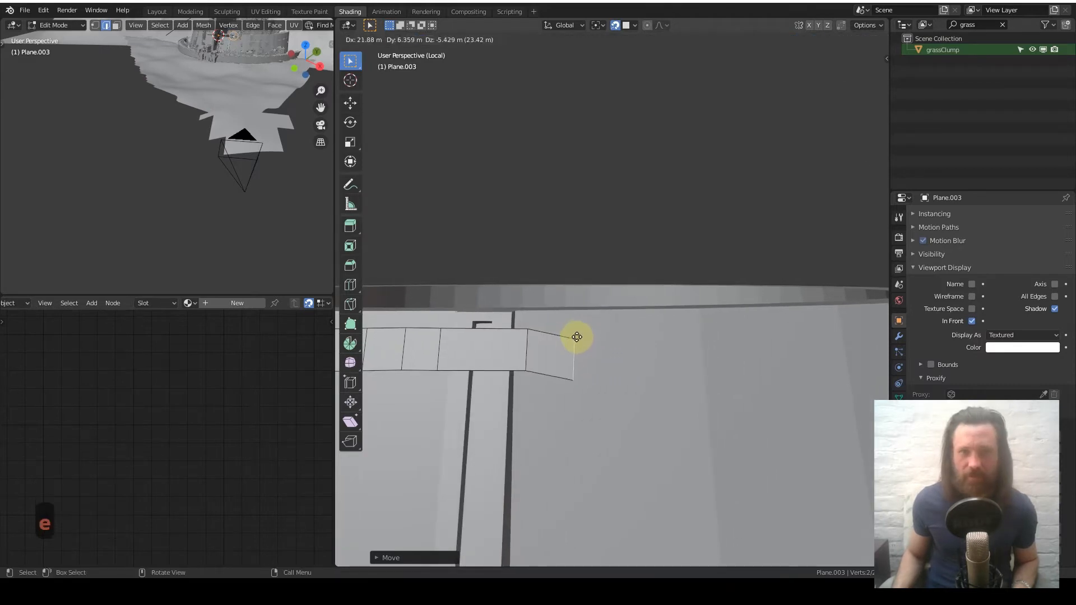
{"action": "left_click", "coordinate": [567, 330]}
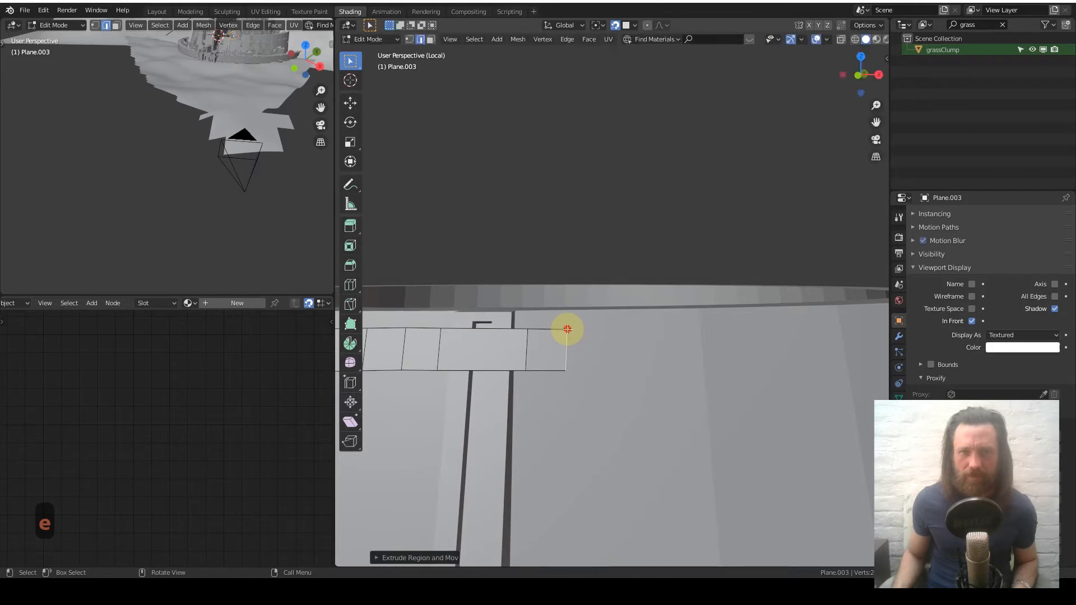
{"action": "key", "text": "e"}
{"action": "left_click", "coordinate": [605, 330]}
{"action": "key", "text": "e"}
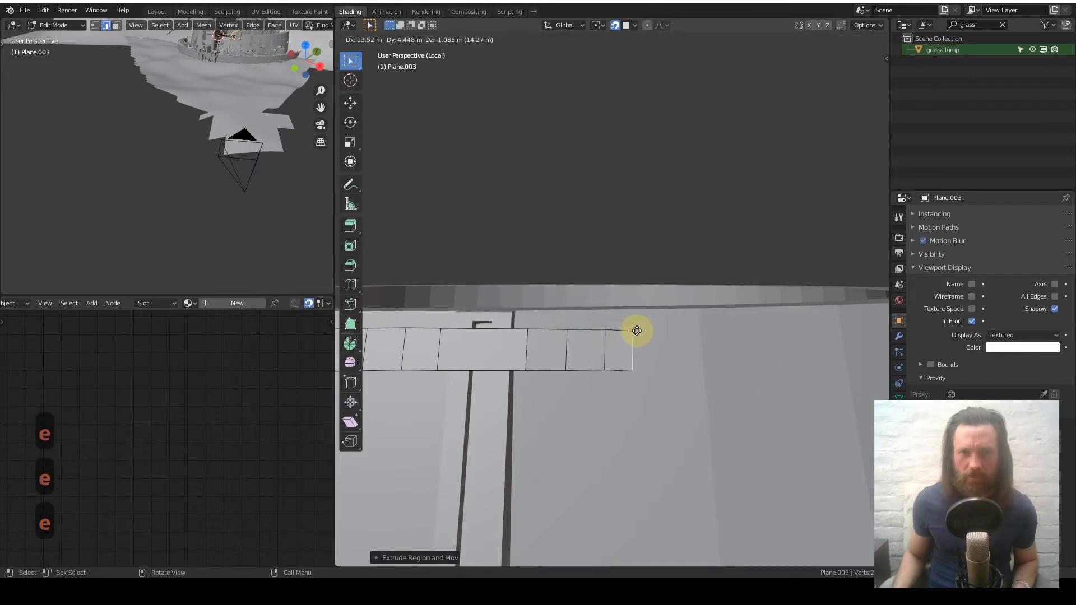
{"action": "left_click", "coordinate": [642, 329]}
{"action": "key", "text": "e"}
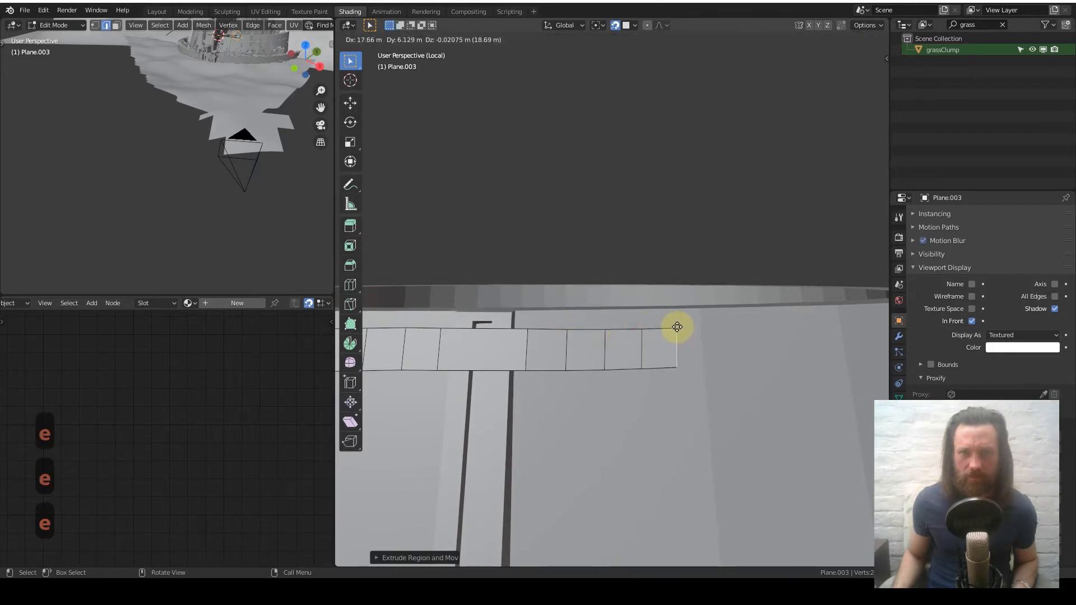
{"action": "left_click", "coordinate": [677, 327]}
Shift the strip's end edge back about 3 m along the wall to even out the last segment.
{"action": "middle_click_drag", "start_coordinate": [677, 329], "coordinate": [600, 398]}
{"action": "scroll", "coordinate": [675, 370], "scroll_direction": "down", "scroll_amount": 4}
{"action": "scroll", "coordinate": [583, 371], "scroll_direction": "up", "scroll_amount": 4}
{"action": "middle_click_drag", "start_coordinate": [541, 370], "coordinate": [557, 352], "text": "shift"}
{"action": "key", "text": "g"}
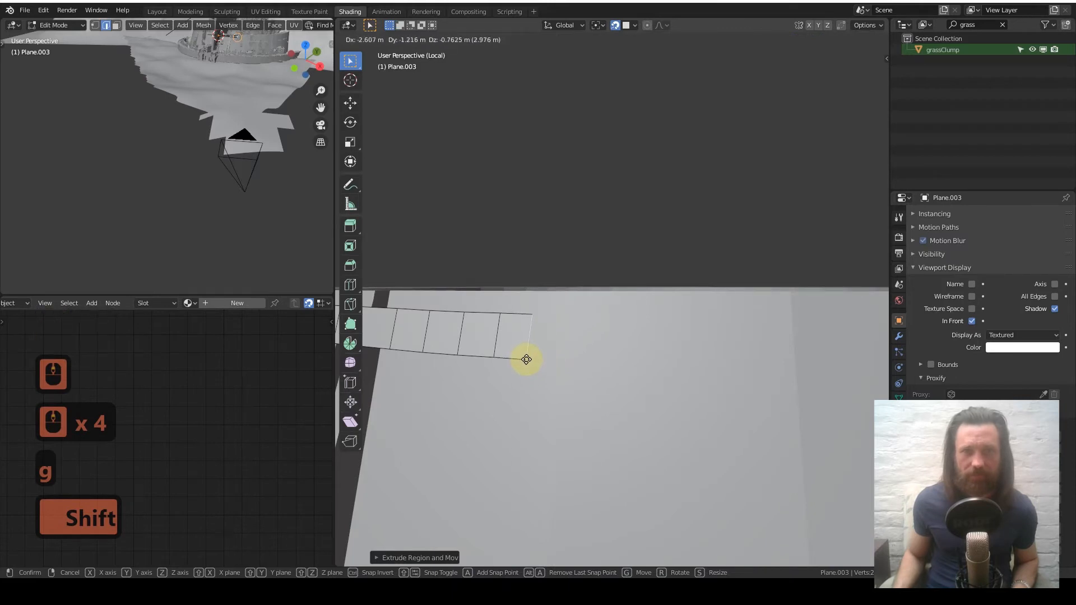
{"action": "left_click", "coordinate": [527, 358]}
Extrude the shifted end edge three times along the wall, about 18 to 20 m each.
{"action": "key", "text": "e"}
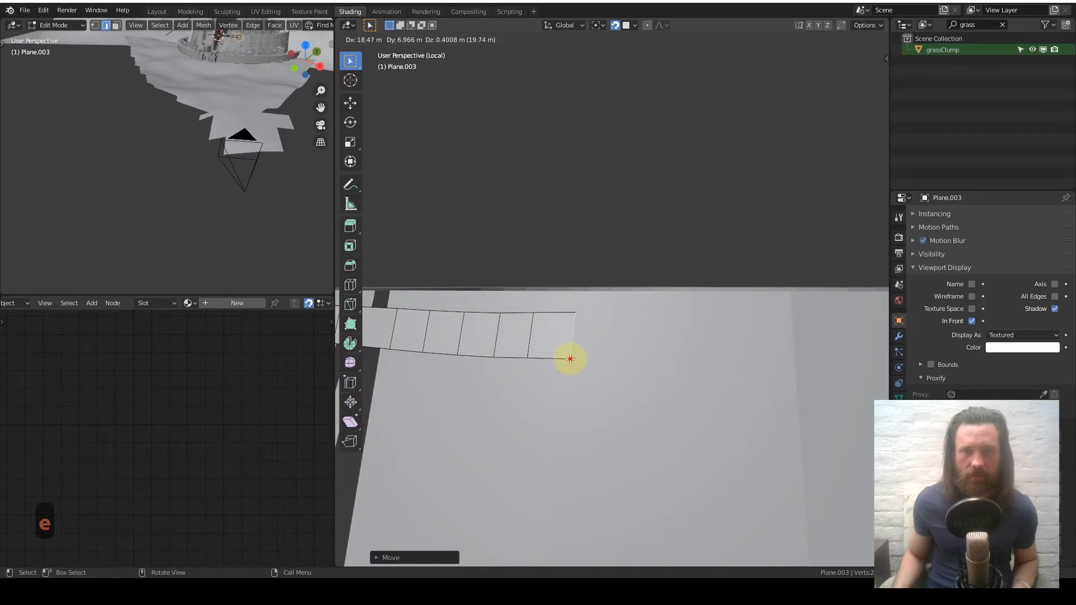
{"action": "left_click", "coordinate": [571, 358]}
{"action": "key", "text": "e"}
{"action": "left_click", "coordinate": [610, 360]}
{"action": "key", "text": "e"}
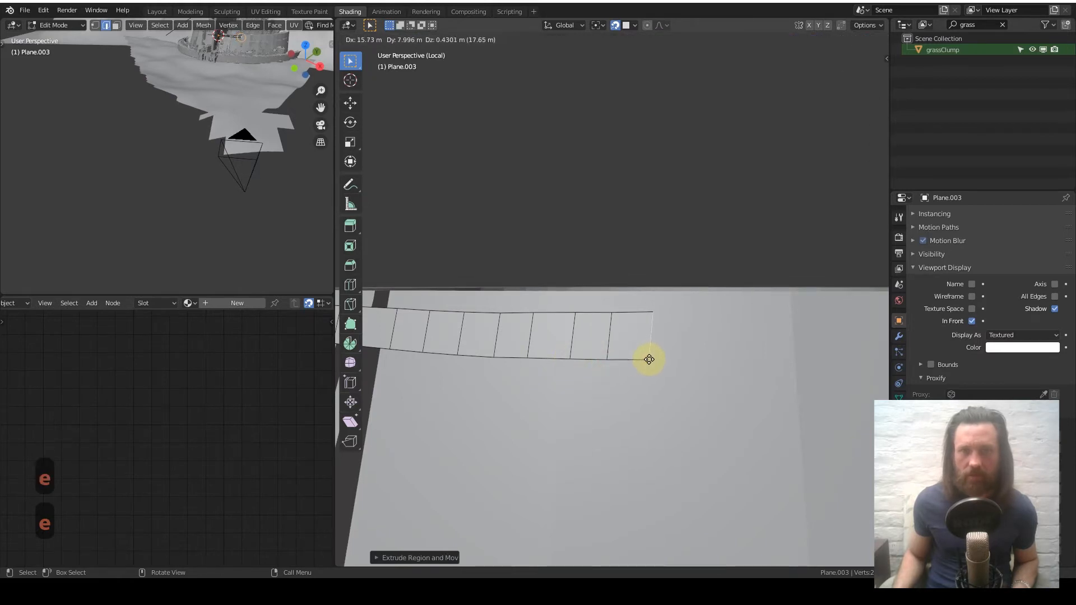
{"action": "left_click", "coordinate": [650, 359]}
Extend the strip with four more extrusions toward the wide fluted buttress, about 18 to 19 m each.
{"action": "middle_click_drag", "start_coordinate": [646, 360], "coordinate": [523, 311], "text": "shift"}
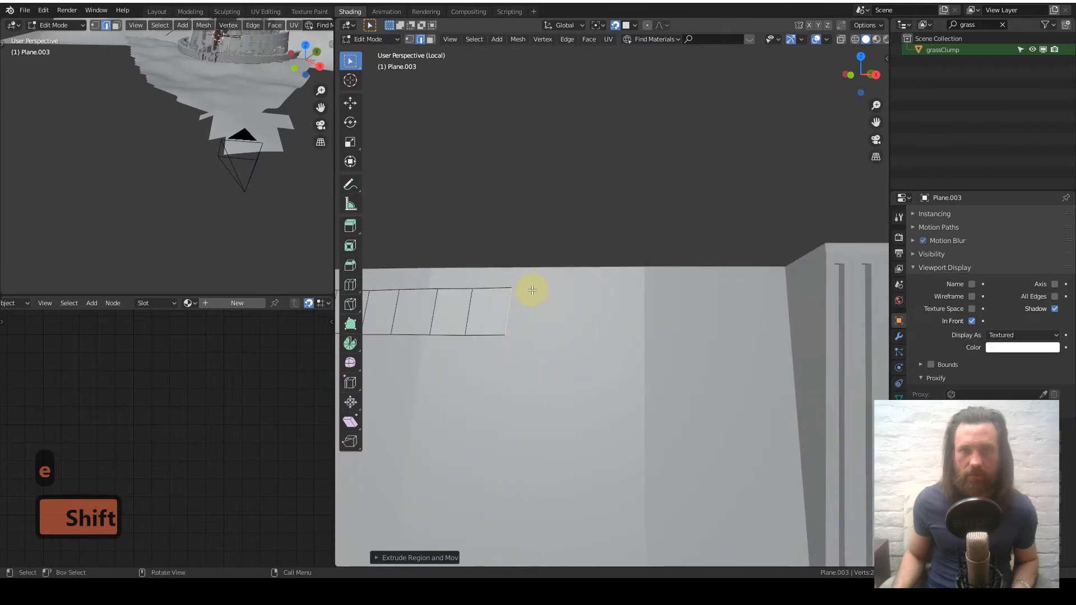
{"action": "key", "text": "e"}
{"action": "left_click", "coordinate": [552, 288]}
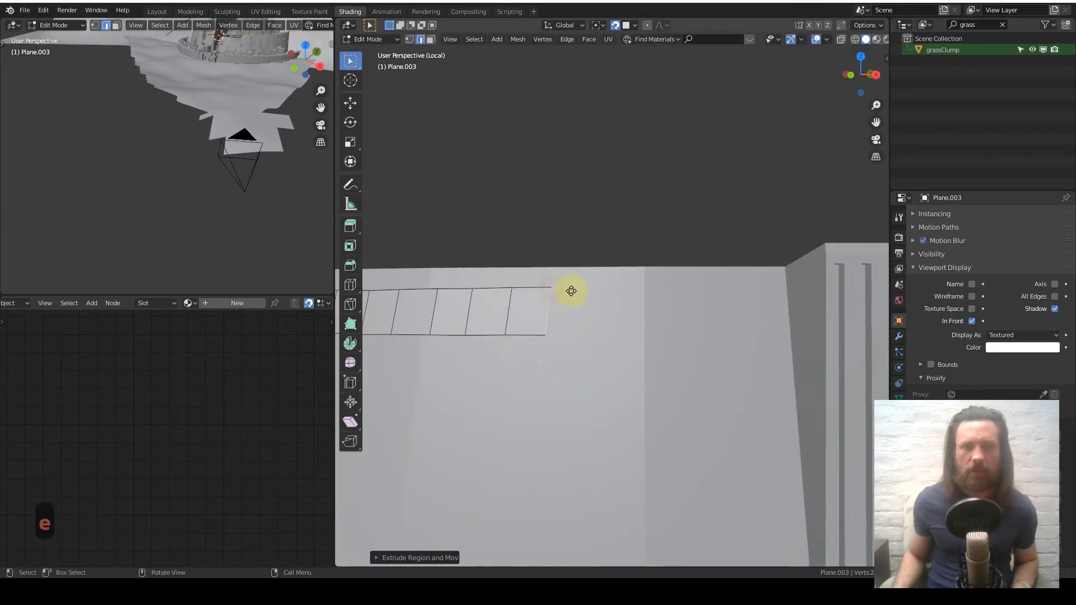
{"action": "key", "text": "e"}
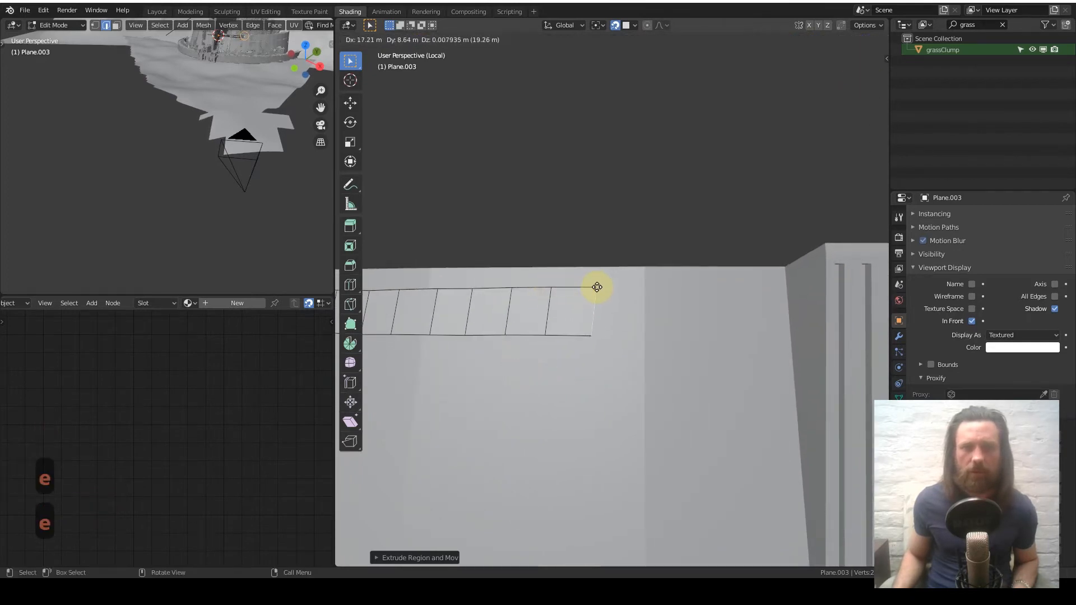
{"action": "left_click", "coordinate": [598, 287]}
{"action": "key", "text": "e"}
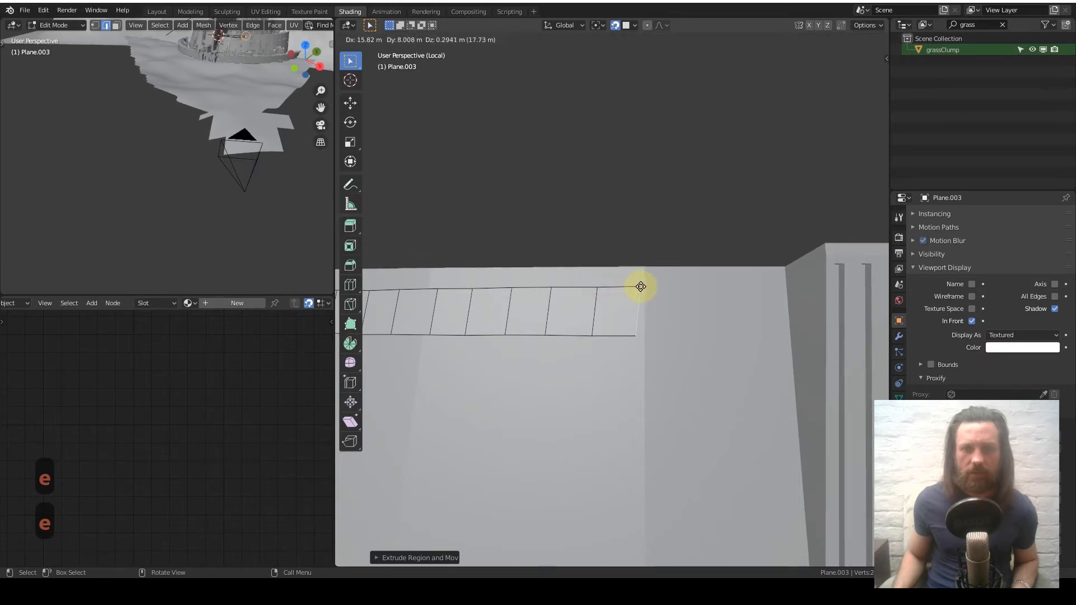
{"action": "left_click", "coordinate": [641, 287]}
{"action": "key", "text": "e"}
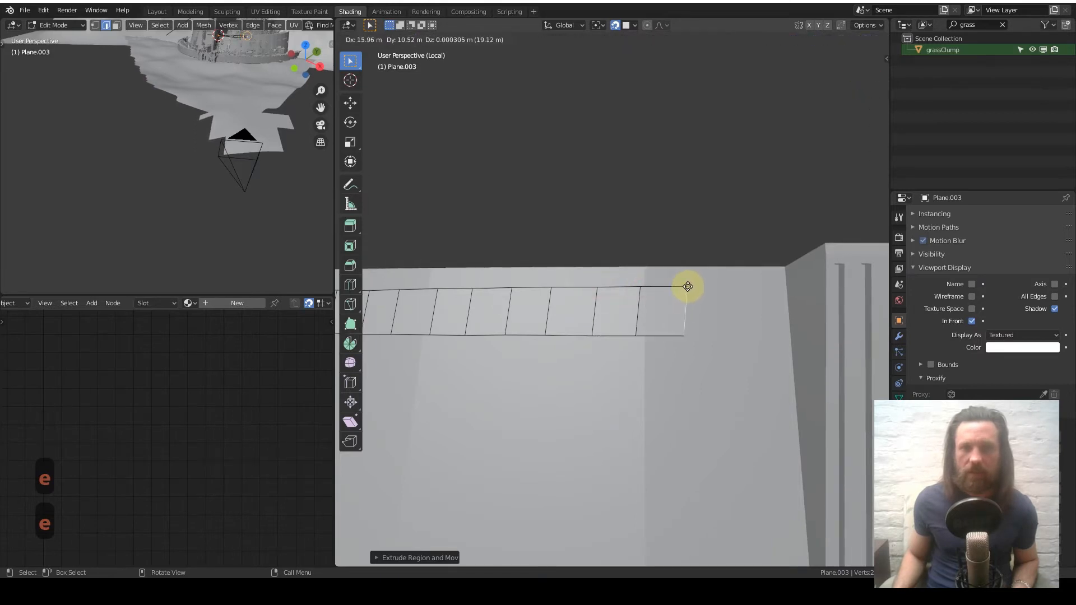
Extrude the end edge twice more, about 18 and 19 m, up to the side of the wide buttress.
{"action": "middle_click_drag", "start_coordinate": [666, 336], "coordinate": [540, 355], "text": "shift"}
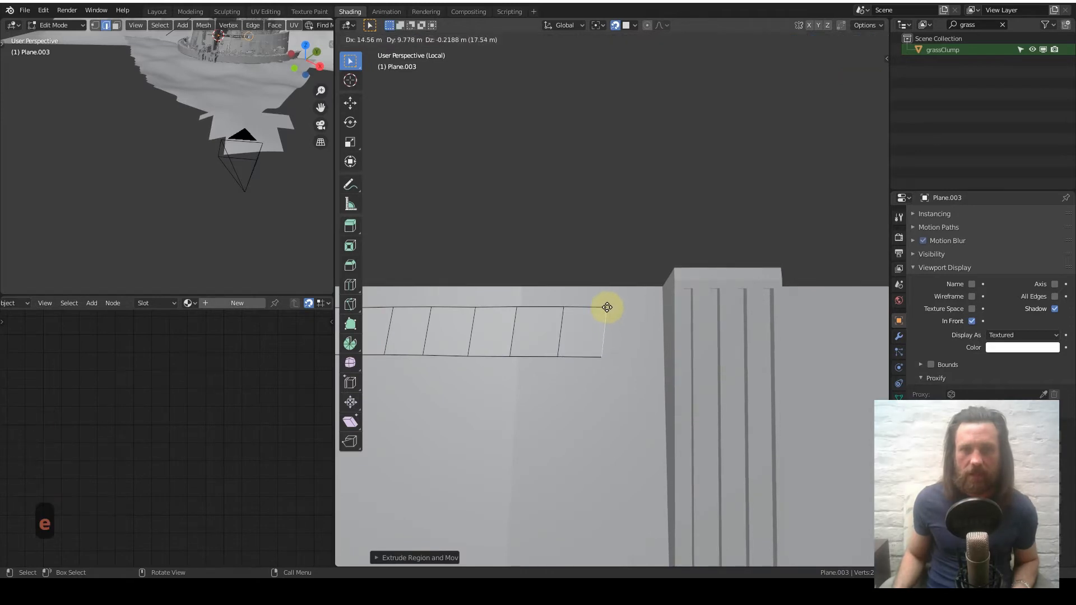
{"action": "left_click", "coordinate": [608, 307]}
{"action": "key", "text": "e"}
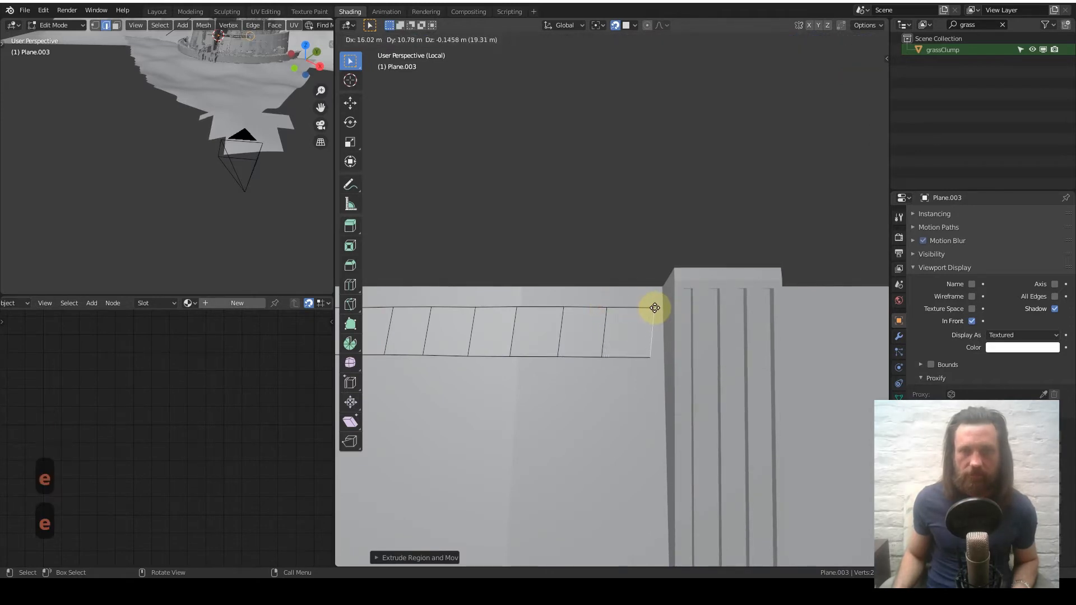
{"action": "left_click", "coordinate": [654, 307]}
Rotate the strip's end edge so it stands upright, parallel to the side of the wide buttress.
{"action": "middle_click_drag", "start_coordinate": [654, 307], "coordinate": [615, 329], "text": "shift"}
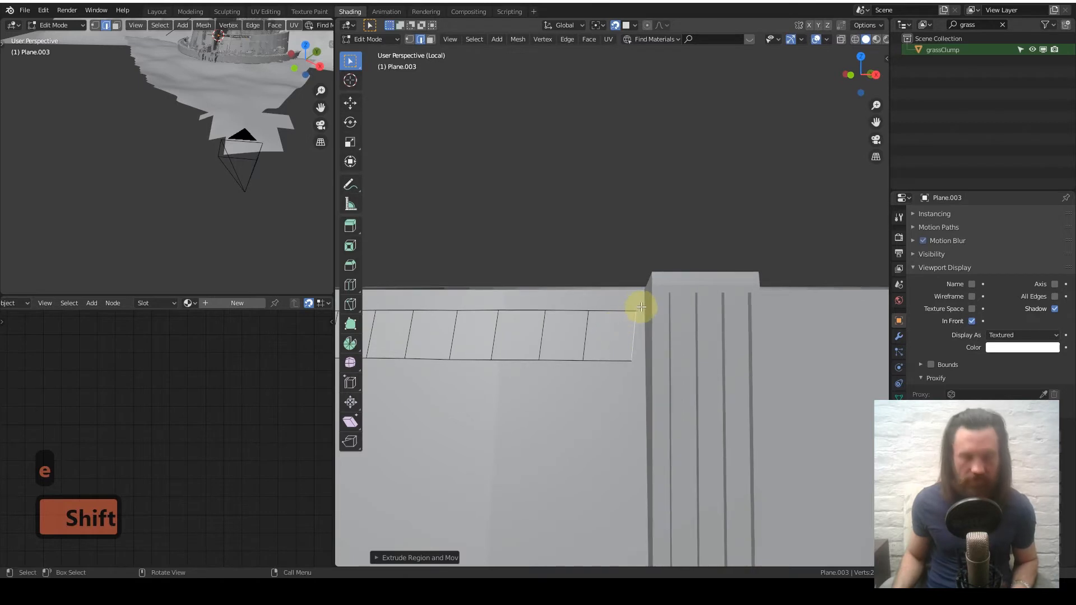
{"action": "key", "text": "r"}
{"action": "left_click", "coordinate": [634, 324]}
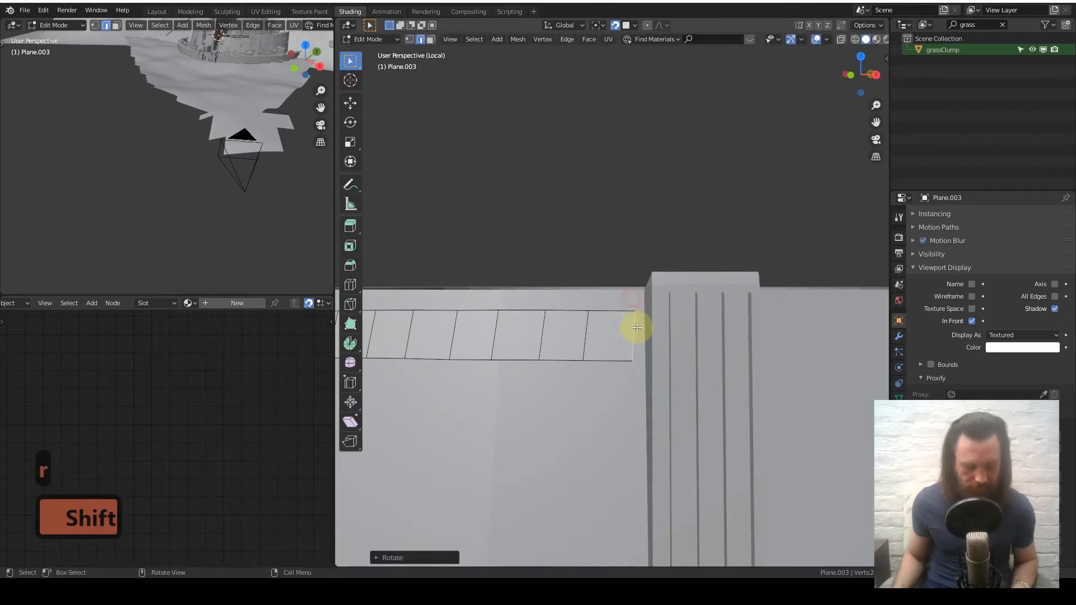
Turn off snapping and move the strip's end edge along the wall into the side of the wide buttress.
{"action": "middle_click_drag", "start_coordinate": [620, 332], "coordinate": [637, 409]}
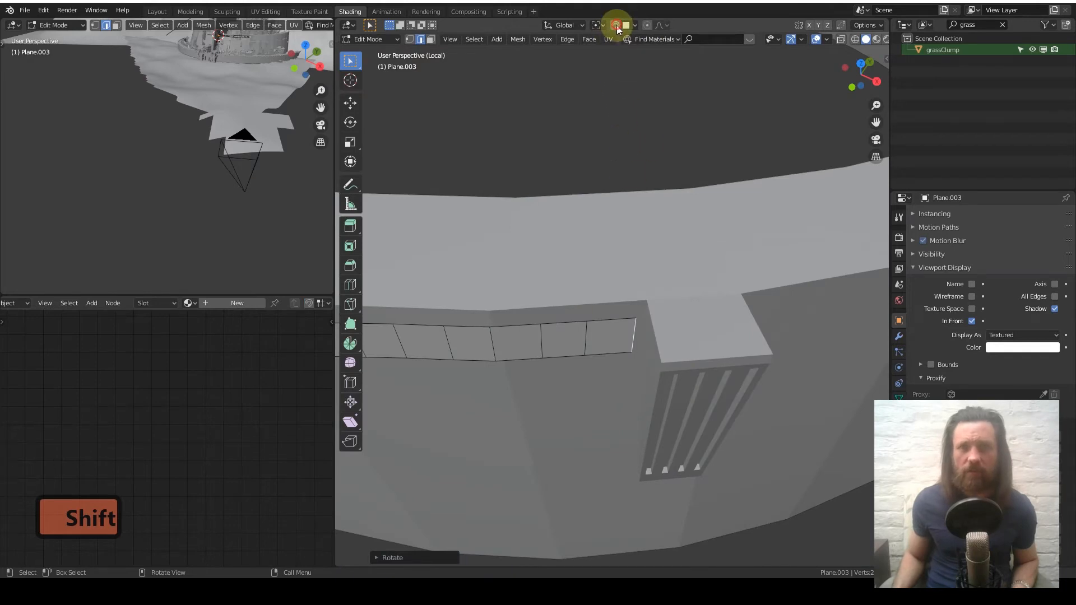
{"action": "key", "text": "KP_7"}
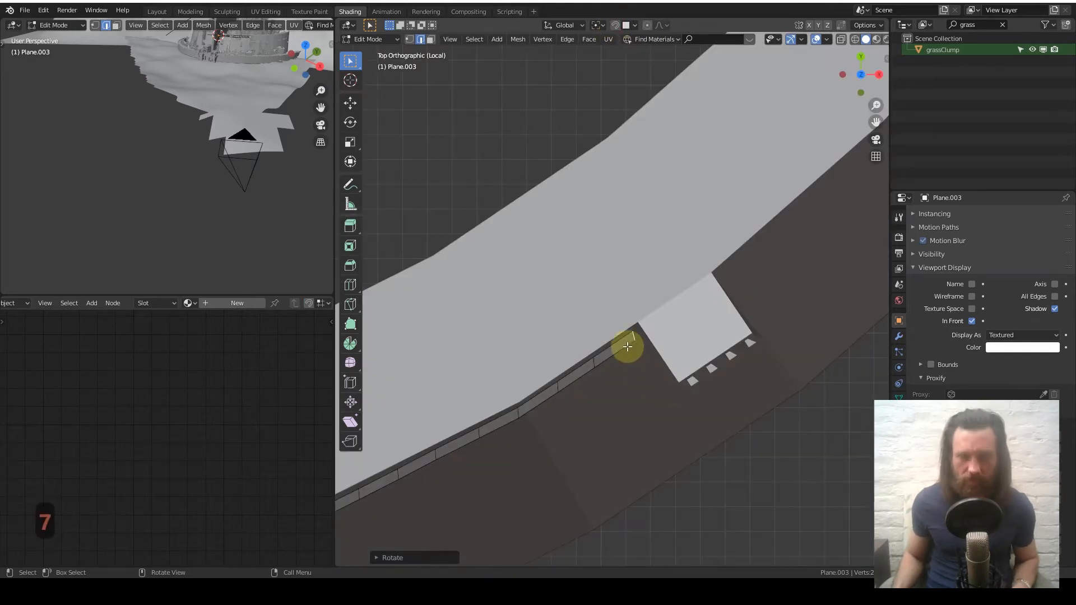
{"action": "key", "text": "g"}
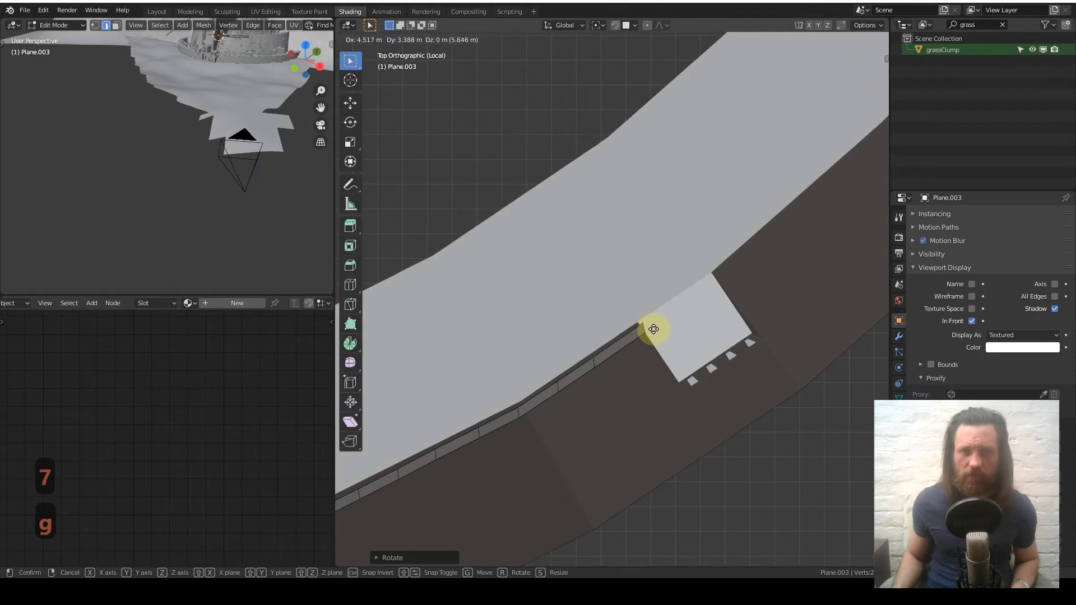
{"action": "left_click", "coordinate": [673, 317]}
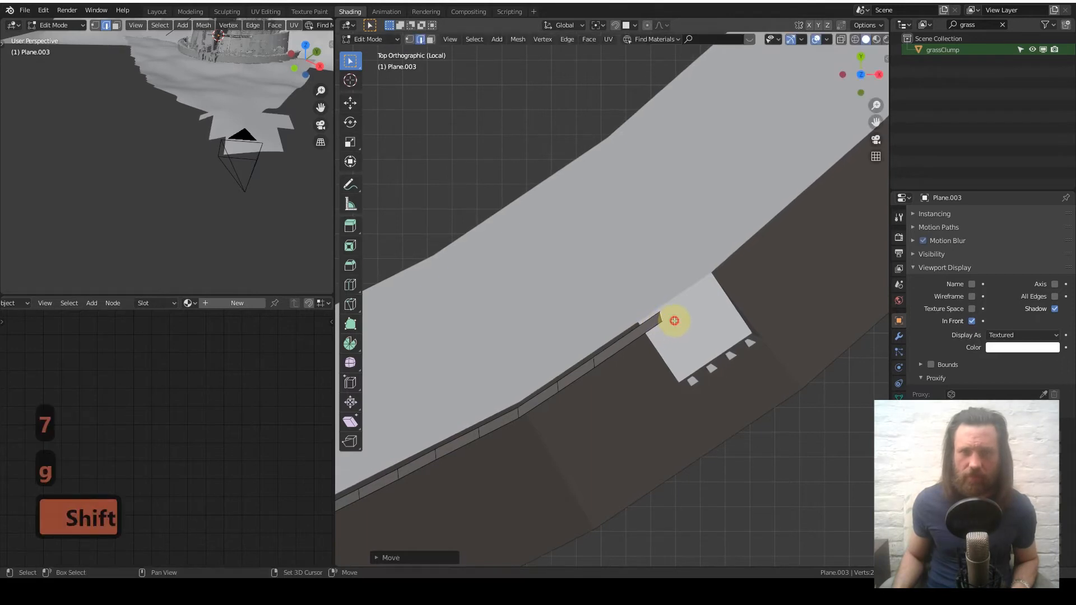
{"action": "middle_click_drag", "start_coordinate": [673, 318], "coordinate": [607, 217]}
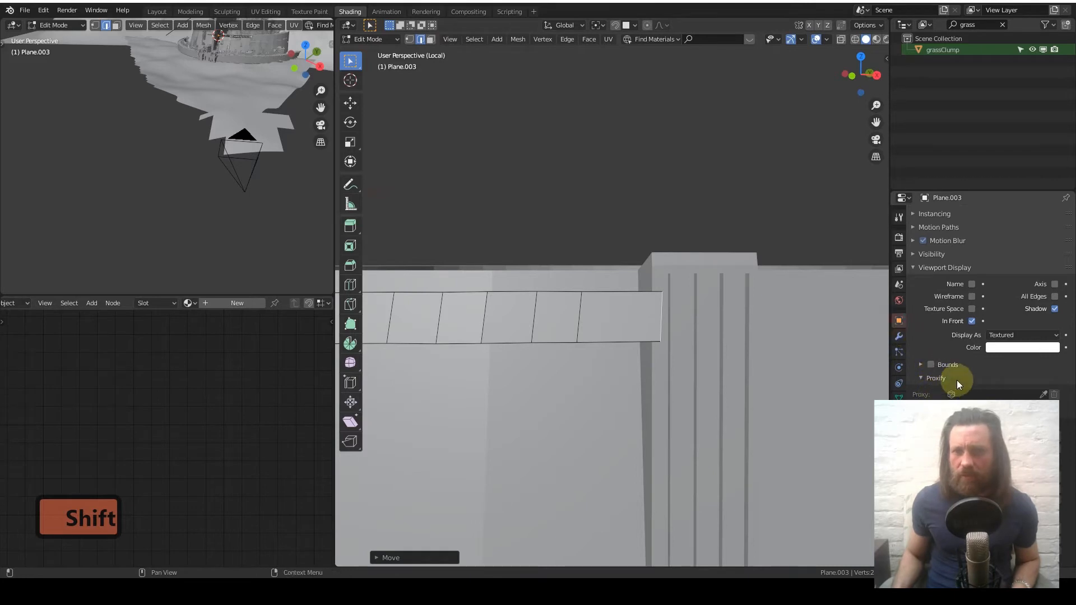
Turn off the strip's in-front display and add a Solidify modifier with a thickness of -1.656 m.
{"action": "left_click", "coordinate": [972, 322]}
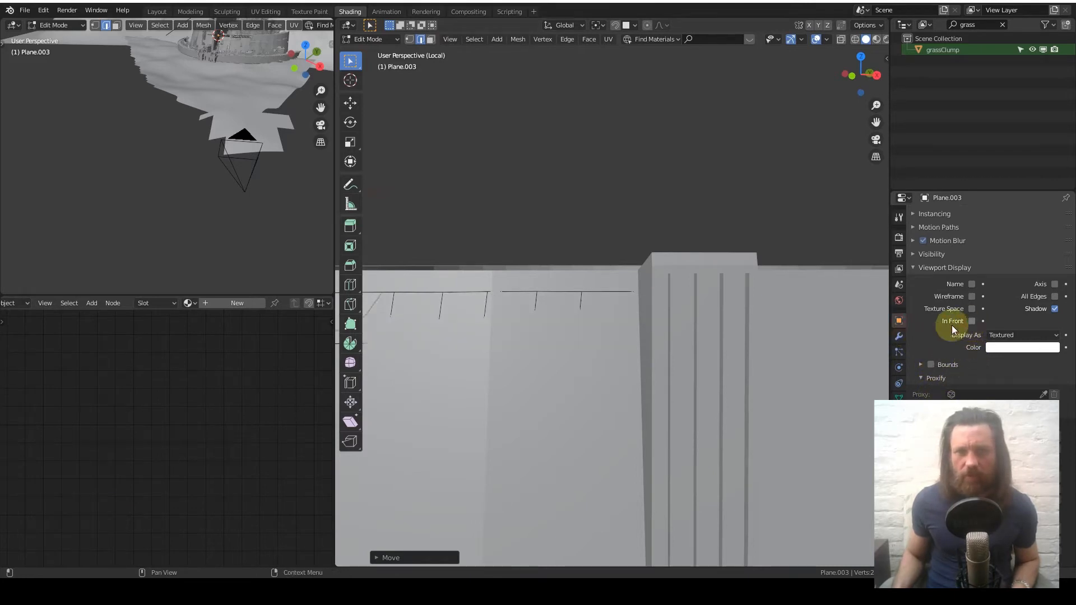
{"action": "key", "text": "Tab"}
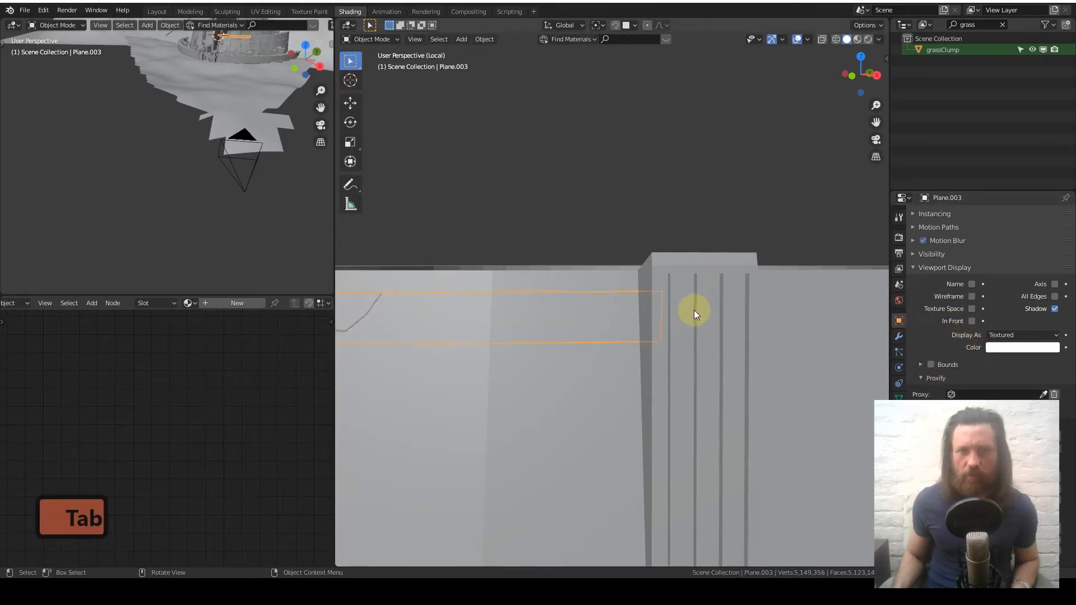
{"action": "left_click", "coordinate": [898, 336]}
{"action": "left_click", "coordinate": [939, 219]}
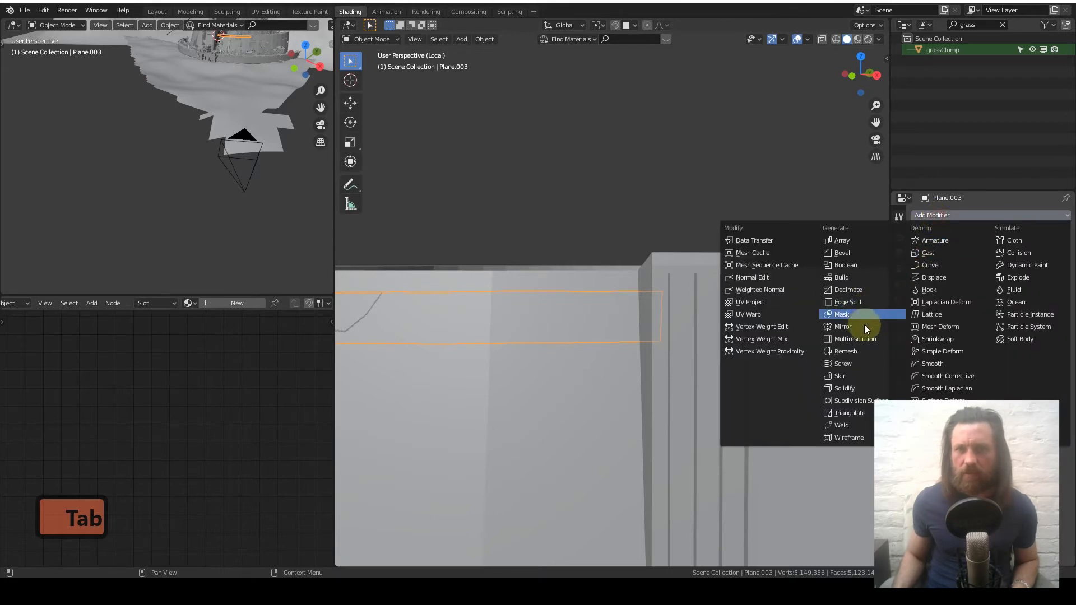
{"action": "left_click", "coordinate": [862, 387]}
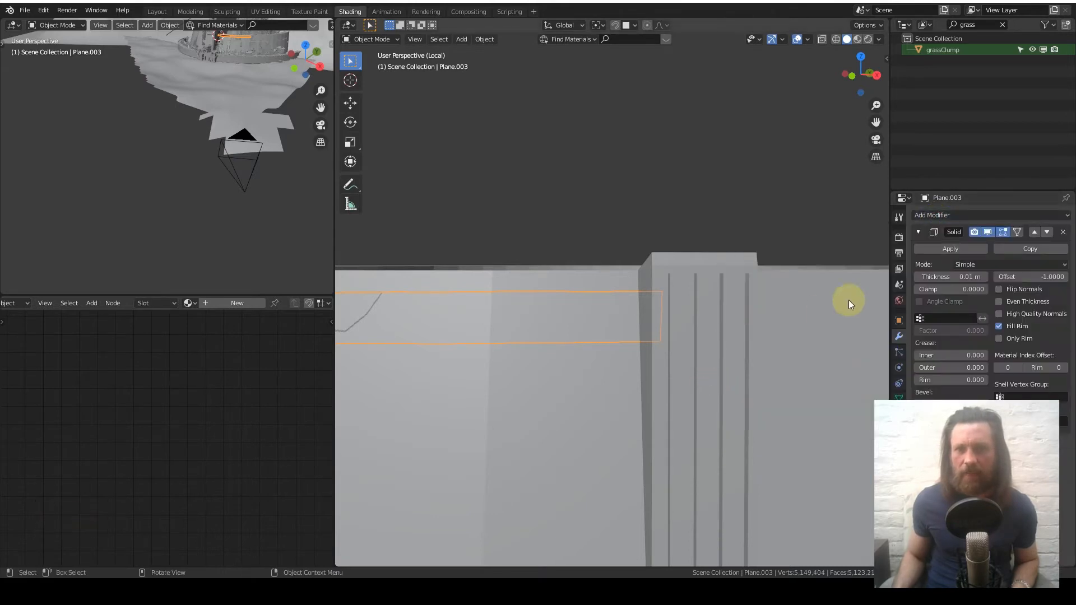
{"action": "middle_click_drag", "start_coordinate": [858, 291], "coordinate": [571, 340]}
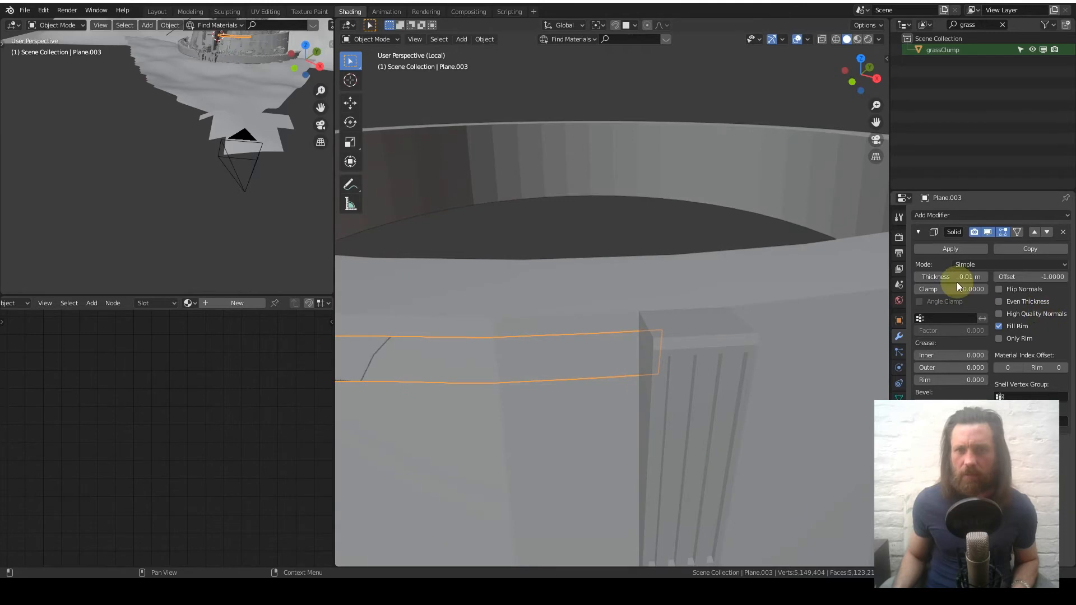
{"action": "mouse_move", "coordinate": [956, 279]}
{"action": "left_mouse_down"}
{"action": "mouse_move", "coordinate": [969, 279]}
{"action": "mouse_move", "coordinate": [950, 277]}
{"action": "left_mouse_up"}
{"action": "middle_click_drag", "start_coordinate": [650, 307], "coordinate": [643, 283]}
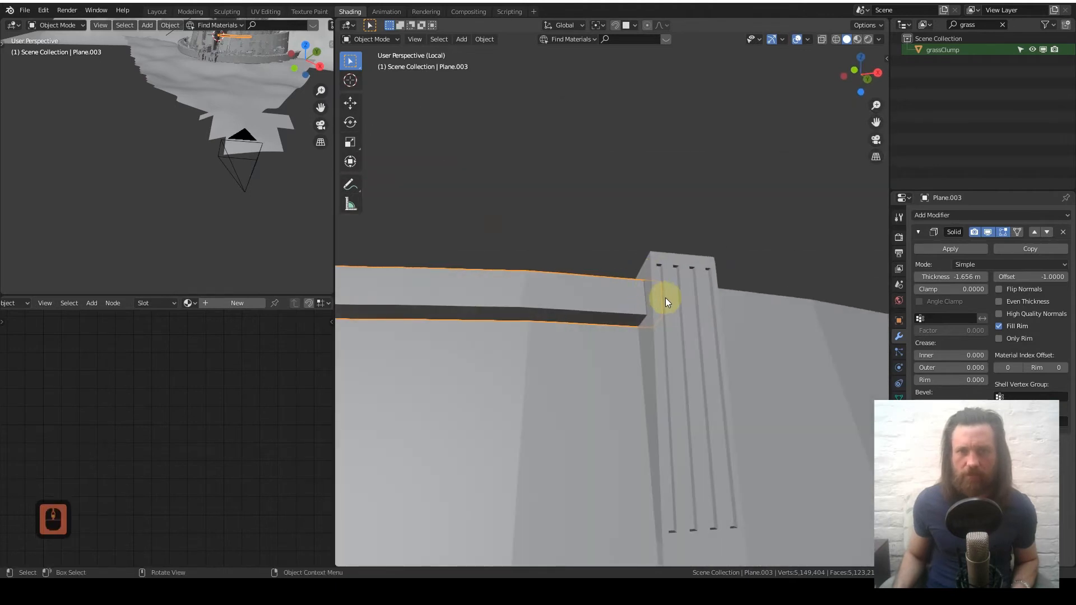
Apply the Solidify modifier to the trim strip and inspect the resulting mesh along the wall.
{"action": "scroll", "coordinate": [664, 302], "scroll_direction": "down", "scroll_amount": 6}
{"action": "middle_click_drag", "start_coordinate": [537, 389], "coordinate": [770, 395], "text": "shift"}
{"action": "mouse_move", "coordinate": [652, 387]}
{"action": "middle_mouse_down"}
{"action": "mouse_move", "coordinate": [678, 443]}
{"action": "mouse_move", "coordinate": [649, 389]}
{"action": "middle_mouse_up"}
{"action": "key", "text": "Tab"}
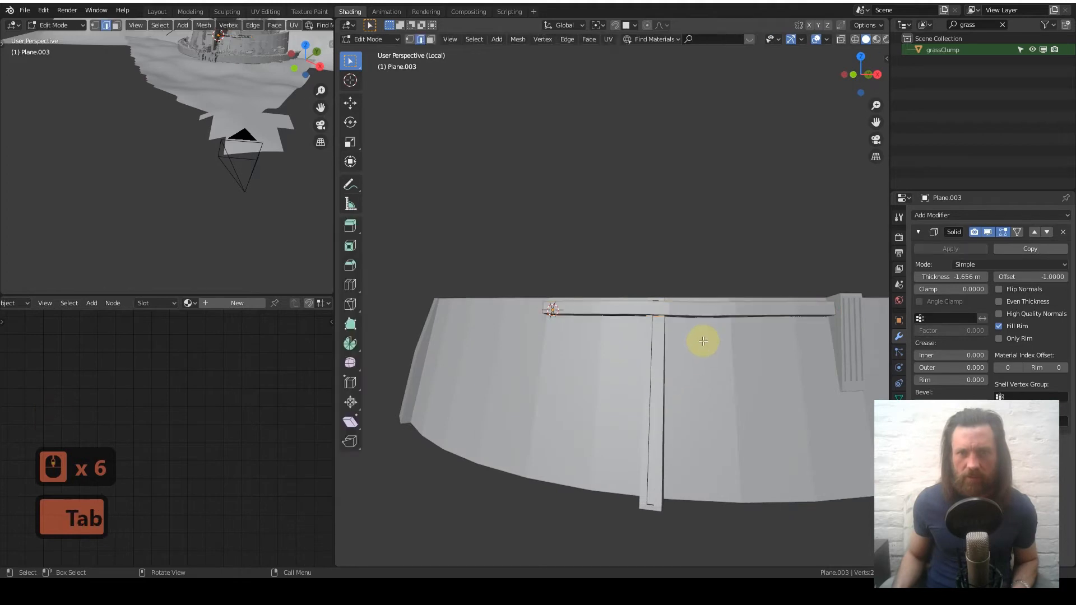
{"action": "scroll", "coordinate": [703, 340], "scroll_direction": "up", "scroll_amount": 3}
{"action": "key", "text": "Tab"}
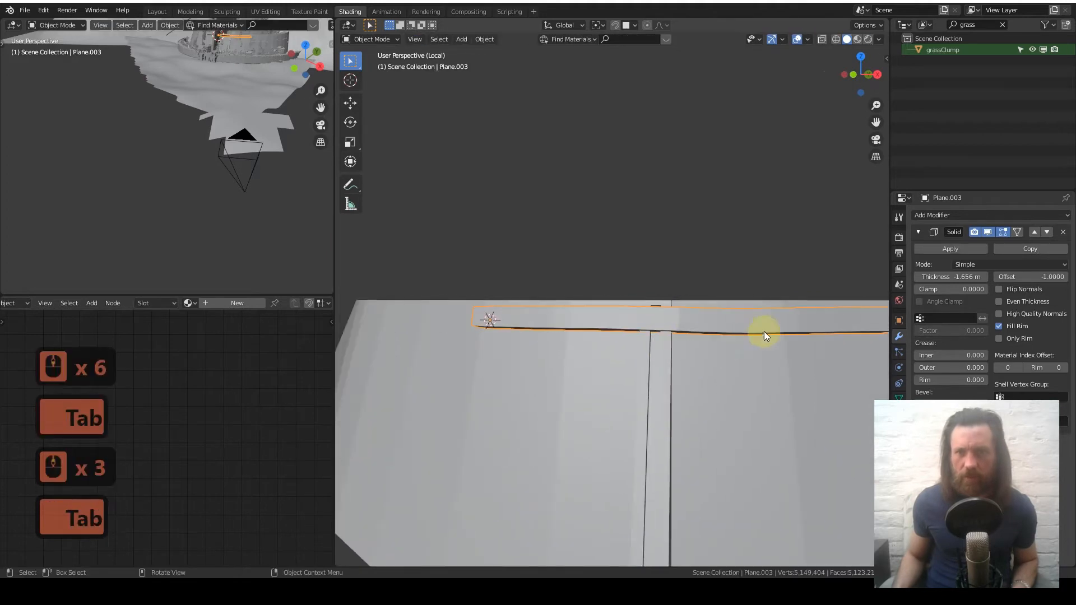
{"action": "left_click", "coordinate": [934, 248]}
{"action": "mouse_move", "coordinate": [681, 330]}
{"action": "middle_mouse_down"}
{"action": "mouse_move", "coordinate": [708, 332]}
{"action": "mouse_move", "coordinate": [648, 338]}
{"action": "mouse_move", "coordinate": [691, 345]}
{"action": "middle_mouse_up"}
{"action": "key", "text": "Tab"}
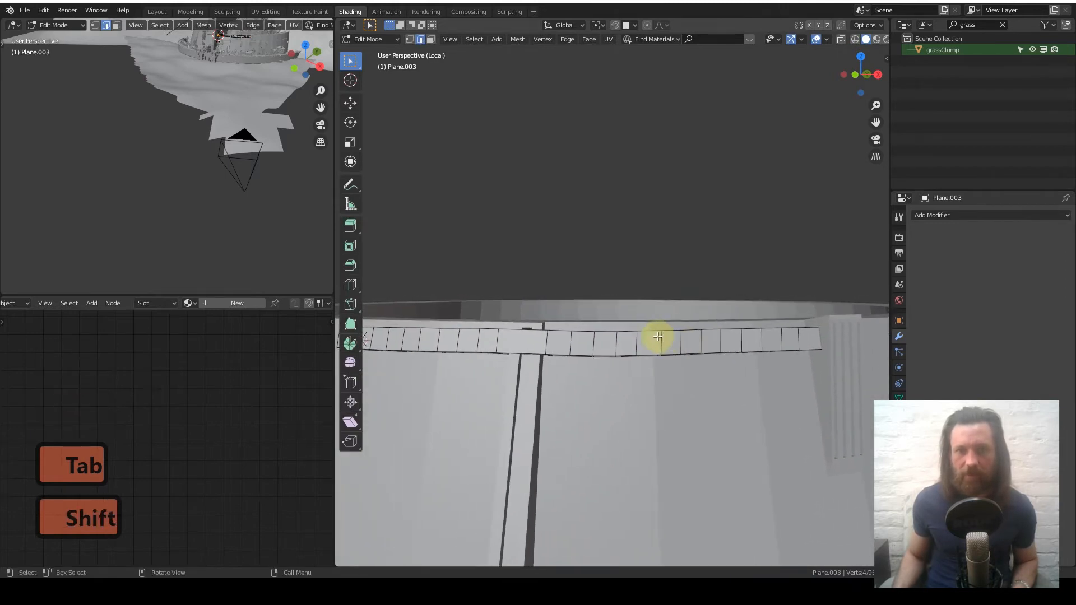
{"action": "mouse_move", "coordinate": [612, 344]}
{"action": "middle_mouse_down", "text": "shift"}
{"action": "mouse_move", "coordinate": [678, 348]}
{"action": "mouse_move", "coordinate": [614, 375]}
{"action": "mouse_move", "coordinate": [610, 352]}
{"action": "middle_mouse_up", "text": "shift"}
{"action": "key", "text": "Tab"}
Raise the whole trim strip along the global Z axis toward the wall's rim.
{"action": "scroll", "coordinate": [637, 352], "scroll_direction": "up", "scroll_amount": 4}
{"action": "key", "text": "g"}
{"action": "key", "text": "z"}
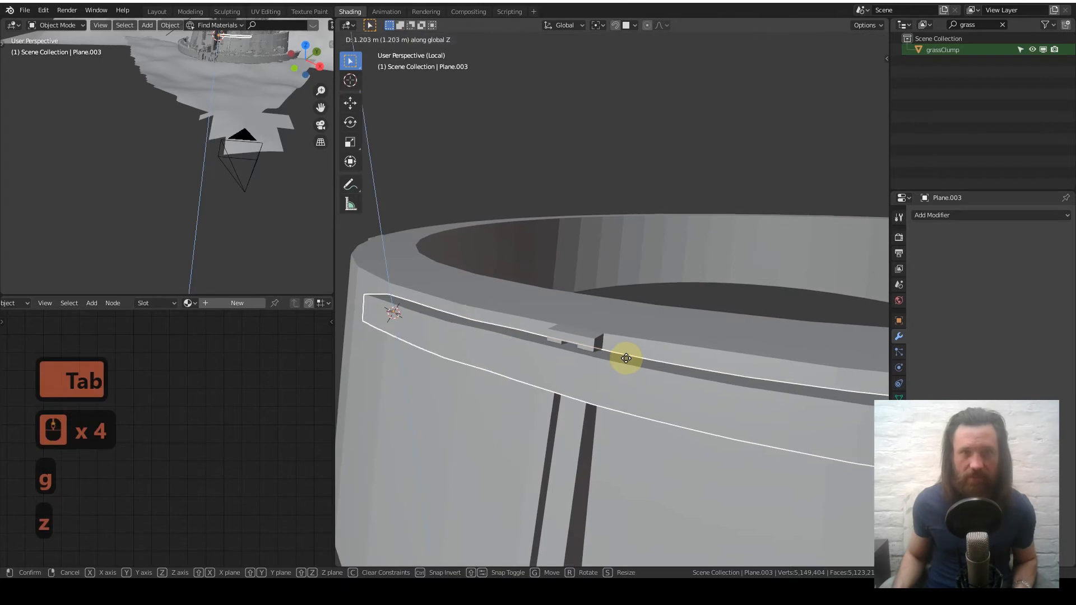
{"action": "left_click", "coordinate": [628, 342]}
{"action": "middle_click_drag", "start_coordinate": [599, 355], "coordinate": [507, 375]}
Shift the trim strip about 4.2 m inward against the wall, working from the top view.
{"action": "key", "text": "7"}
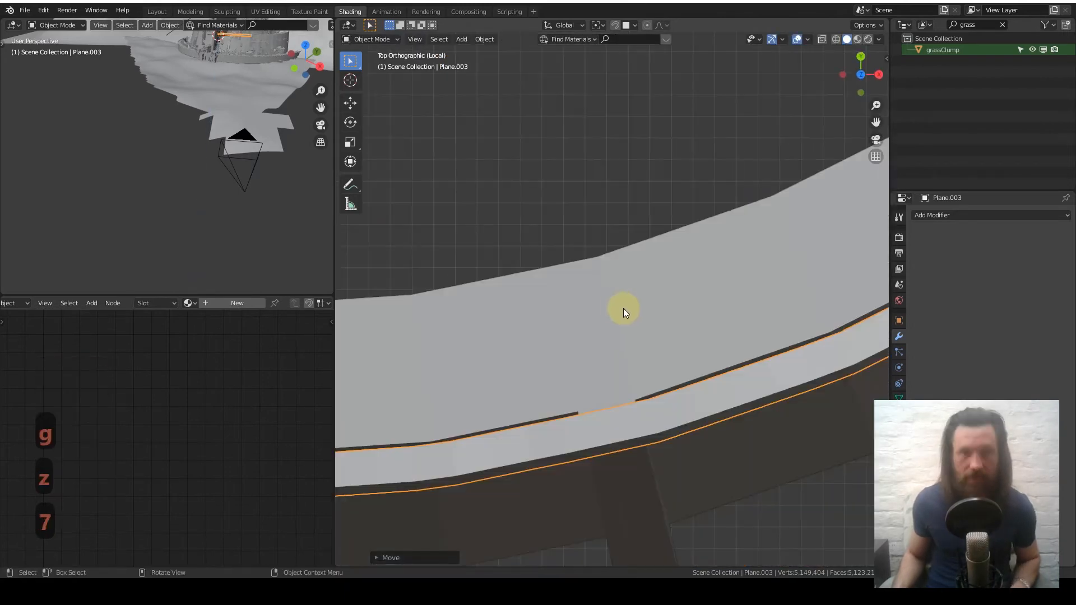
{"action": "key", "text": "g"}
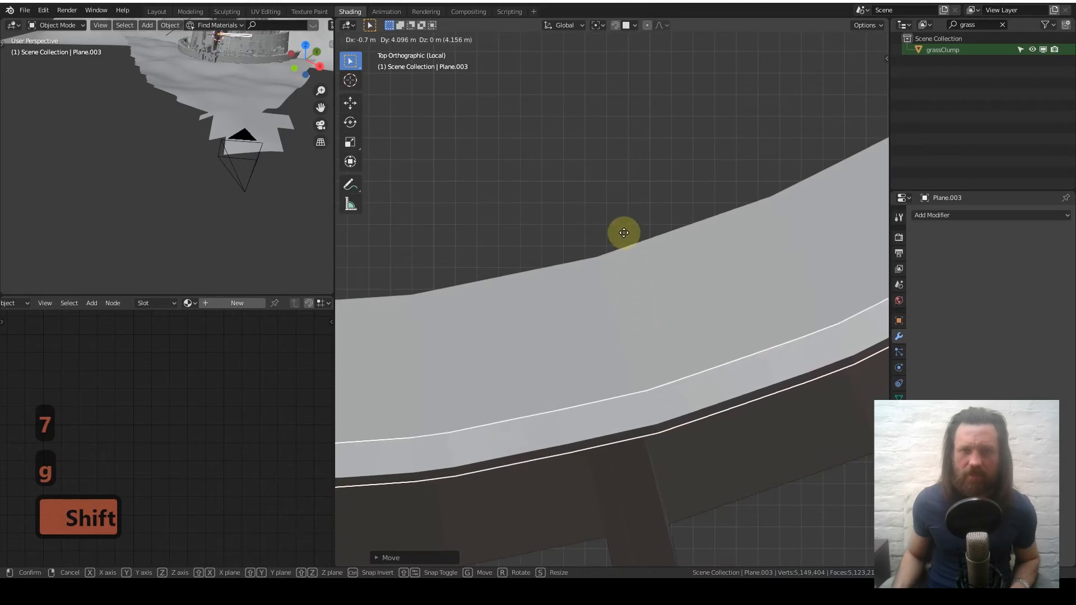
{"action": "left_click", "coordinate": [622, 232], "text": "shift"}
{"action": "middle_click_drag", "start_coordinate": [623, 328], "coordinate": [611, 203]}
{"action": "scroll", "coordinate": [611, 359], "scroll_direction": "down", "scroll_amount": 7}
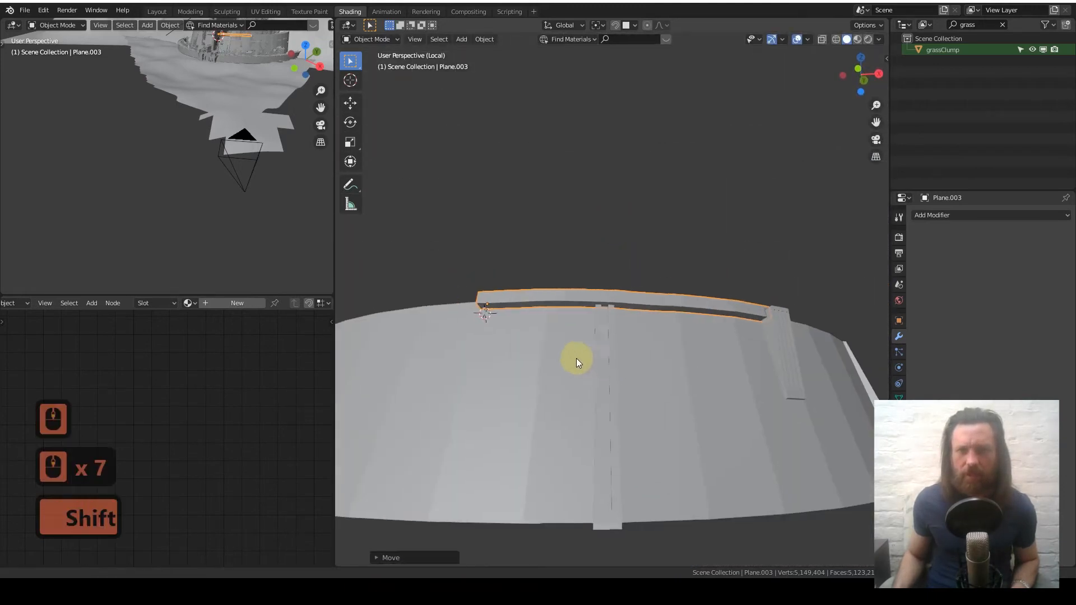
Select the first three underside faces at the free end of the trim strip.
{"action": "key", "text": "Tab"}
{"action": "middle_click_drag", "start_coordinate": [516, 329], "coordinate": [585, 272], "text": "shift"}
{"action": "scroll", "coordinate": [644, 339], "scroll_direction": "up", "scroll_amount": 5}
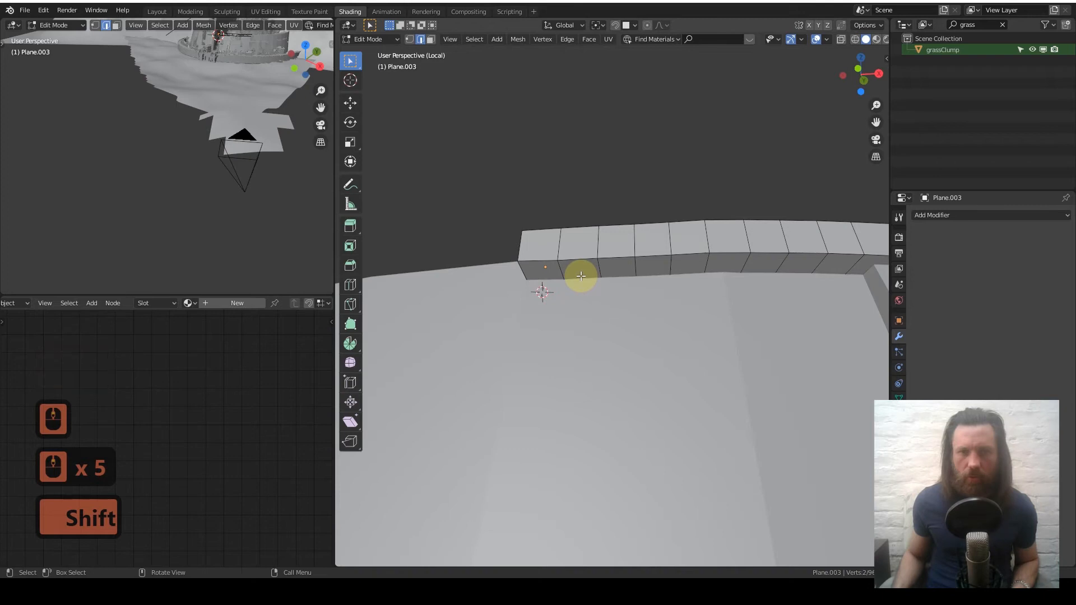
{"action": "left_click", "coordinate": [430, 38]}
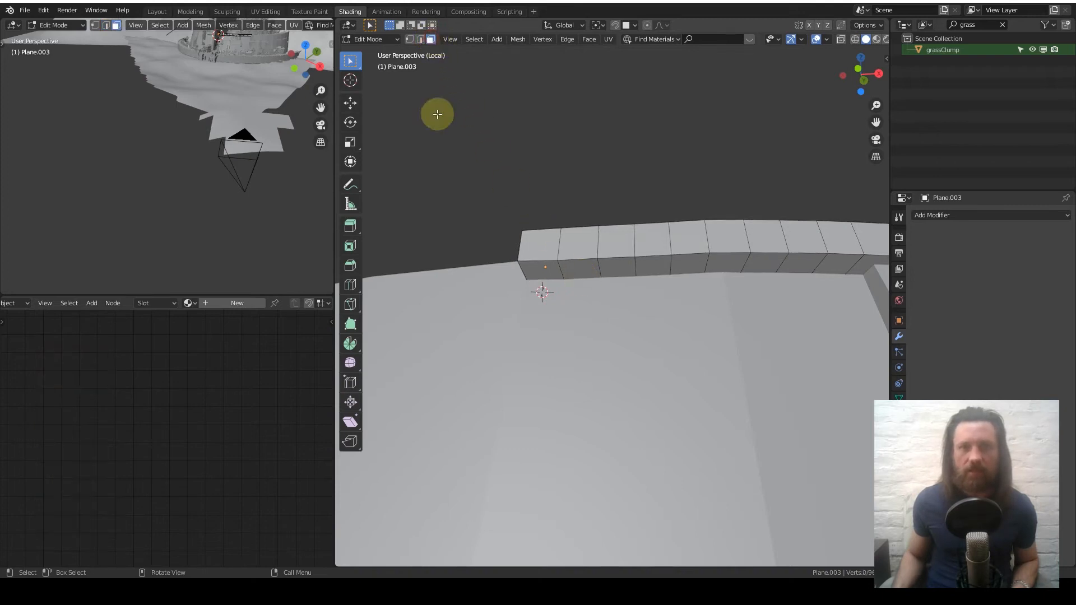
{"action": "left_click", "coordinate": [547, 272], "text": "shift"}
{"action": "left_click", "coordinate": [577, 270], "text": "shift"}
{"action": "left_click", "coordinate": [620, 269], "text": "shift"}
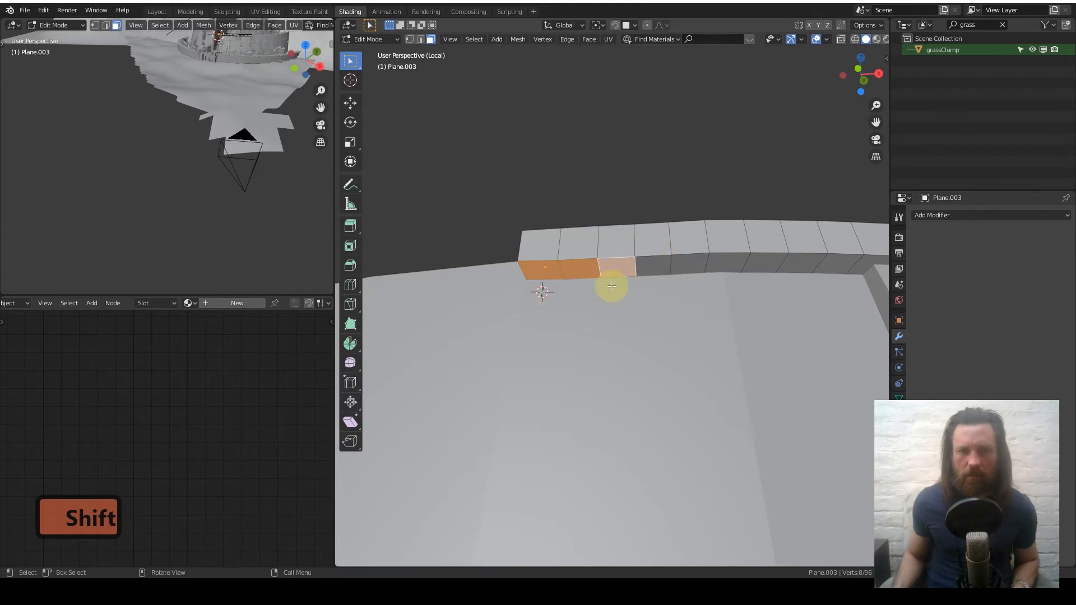
Add the next group of three underside faces before the narrow buttress, leaving one face between the groups unselected.
{"action": "middle_click_drag", "start_coordinate": [731, 314], "coordinate": [584, 315], "text": "shift"}
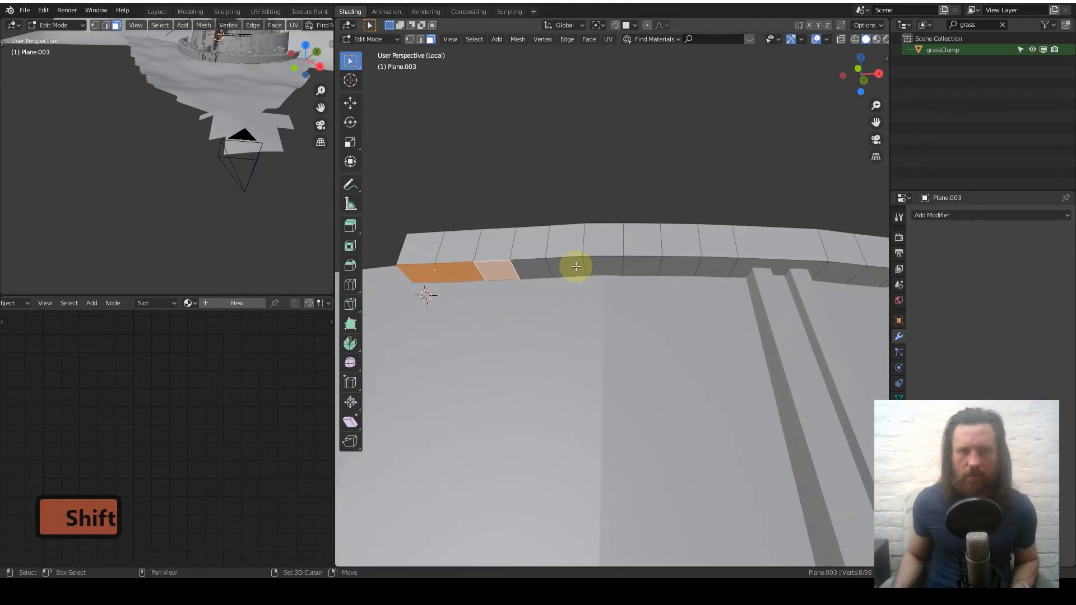
{"action": "left_click", "coordinate": [576, 266], "text": "shift"}
{"action": "left_click", "coordinate": [603, 268], "text": "shift"}
{"action": "left_click", "coordinate": [639, 266], "text": "shift"}
{"action": "middle_click_drag", "start_coordinate": [666, 289], "coordinate": [642, 281], "text": "shift"}
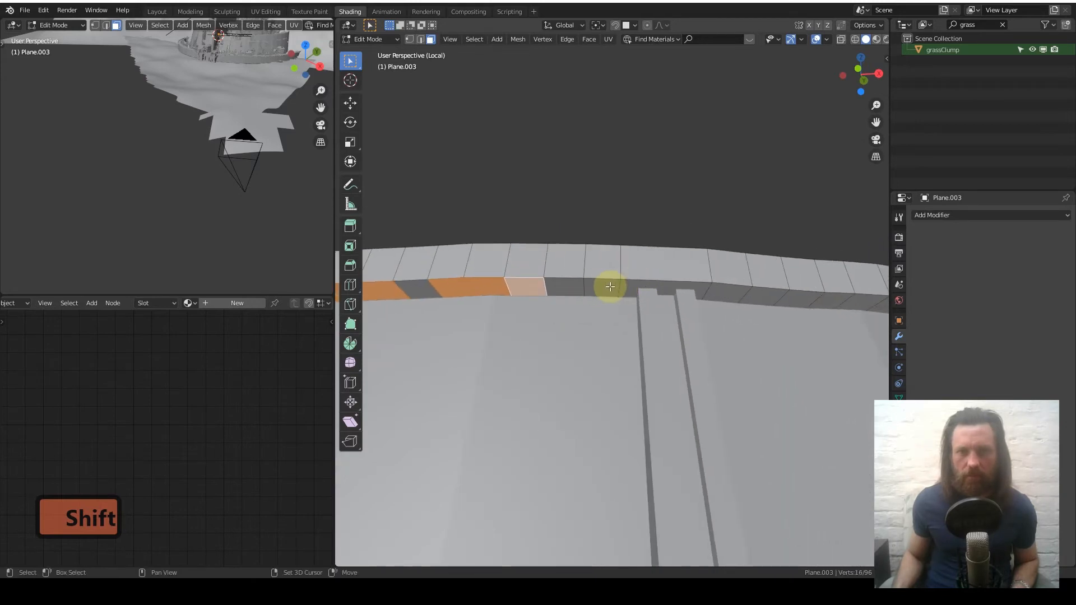
Add three more groups of three underside faces beyond the narrow buttress and extrude all groups about 13.94 m downward.
{"action": "middle_click_drag", "start_coordinate": [693, 323], "coordinate": [547, 292], "text": "shift"}
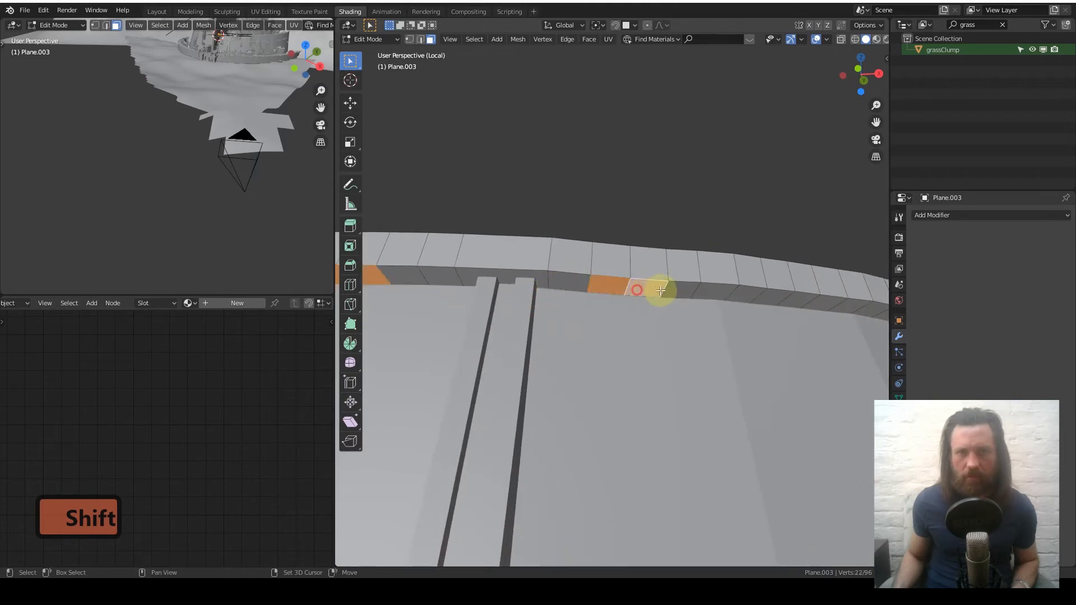
{"action": "middle_click_drag", "start_coordinate": [687, 300], "coordinate": [492, 288], "text": "shift"}
{"action": "left_click", "coordinate": [556, 286], "text": "shift"}
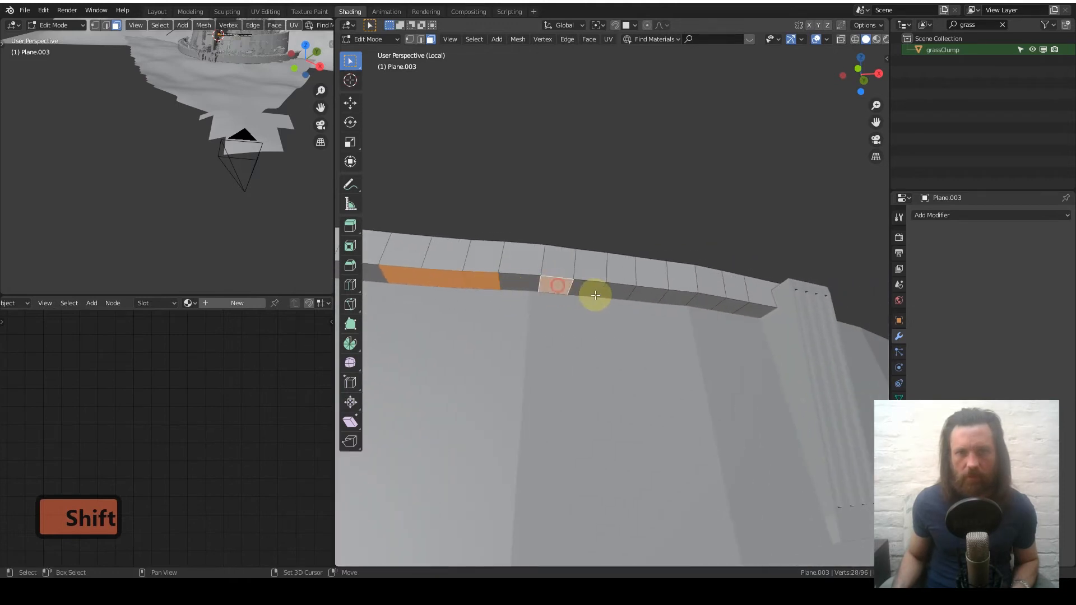
{"action": "left_click", "coordinate": [615, 292], "text": "shift"}
{"action": "mouse_move", "coordinate": [633, 301]}
{"action": "middle_mouse_down", "text": "shift"}
{"action": "mouse_move", "coordinate": [493, 291]}
{"action": "mouse_move", "coordinate": [471, 331]}
{"action": "mouse_move", "coordinate": [673, 329]}
{"action": "mouse_move", "coordinate": [528, 331]}
{"action": "mouse_move", "coordinate": [594, 298]}
{"action": "mouse_move", "coordinate": [648, 291]}
{"action": "mouse_move", "coordinate": [649, 301]}
{"action": "middle_mouse_up", "text": "shift"}
{"action": "left_click", "coordinate": [634, 296], "text": "shift"}
{"action": "key", "text": "e"}
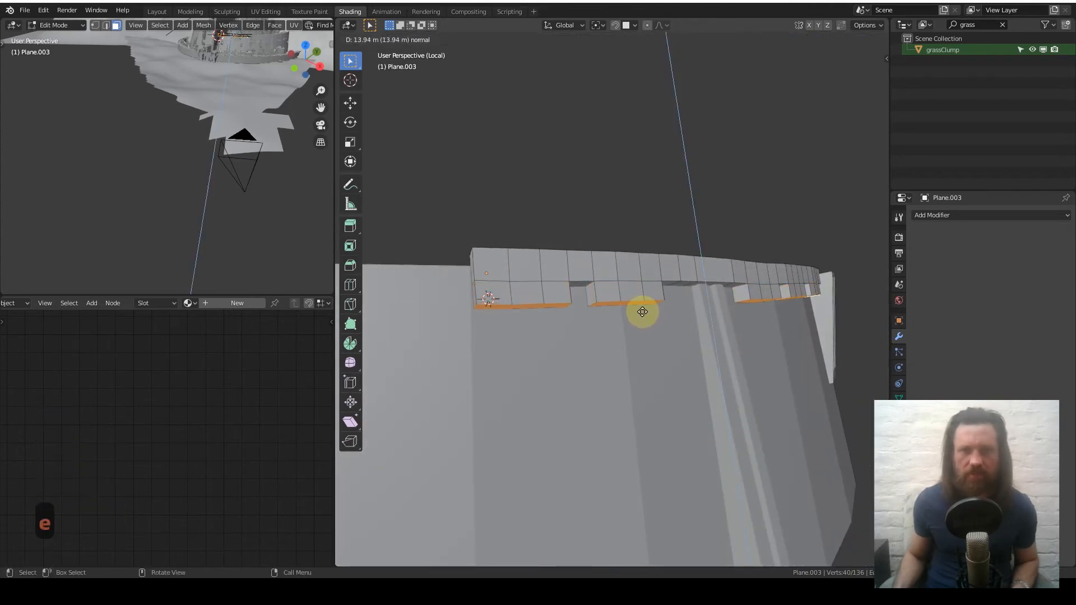
{"action": "left_click", "coordinate": [642, 311]}
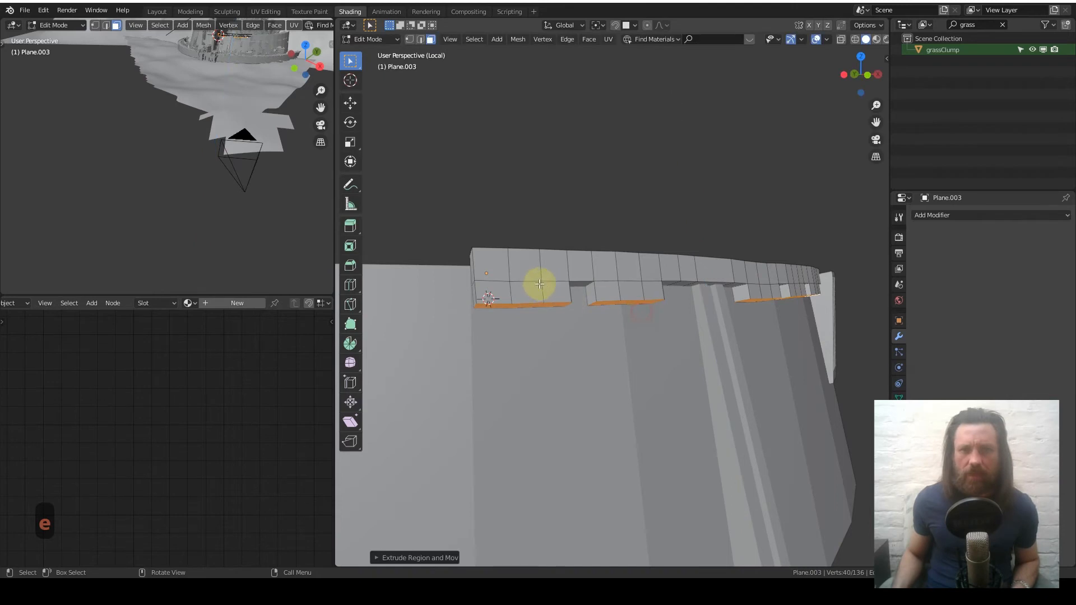
Reduce the selection on the first two extruded blocks to the middle bottom face of each.
{"action": "mouse_move", "coordinate": [533, 283]}
{"action": "middle_mouse_down"}
{"action": "mouse_move", "coordinate": [534, 240]}
{"action": "mouse_move", "coordinate": [480, 209]}
{"action": "mouse_move", "coordinate": [640, 261]}
{"action": "middle_mouse_up"}
{"action": "key", "text": "c"}
{"action": "right_click", "coordinate": [609, 255]}
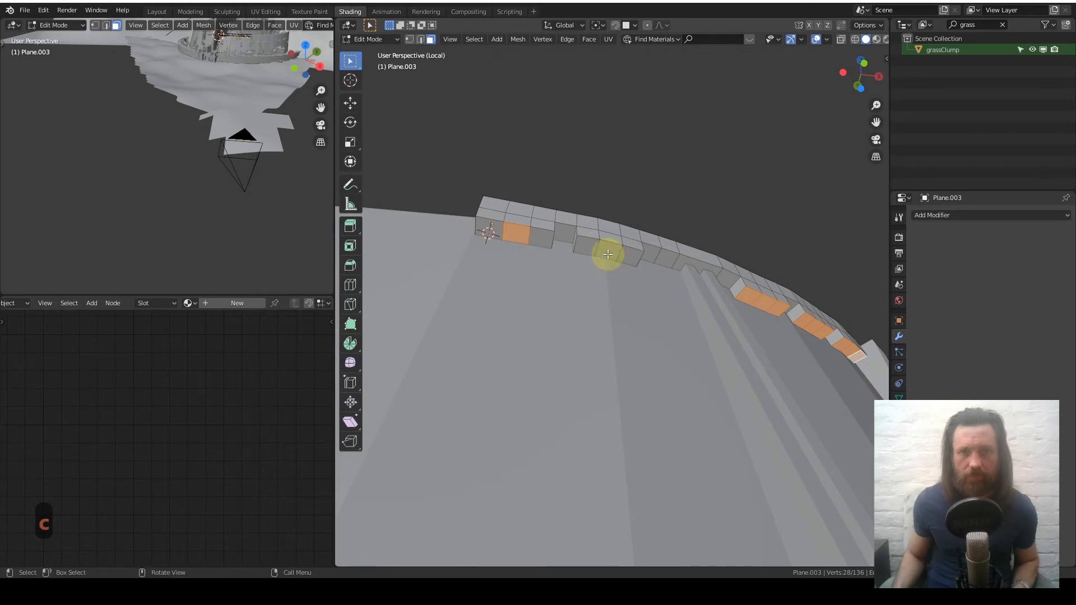
{"action": "scroll", "coordinate": [608, 254], "scroll_direction": "up", "scroll_amount": 1}
{"action": "key", "text": "c"}
{"action": "scroll", "coordinate": [607, 246], "scroll_direction": "up", "scroll_amount": 3}
Deselect the outer bottom faces of the three blocks beyond the narrow buttress, keeping only their middle faces.
{"action": "middle_click_drag", "start_coordinate": [607, 246], "coordinate": [449, 241], "text": "shift"}
{"action": "key", "text": "c"}
{"action": "middle_click", "coordinate": [533, 249]}
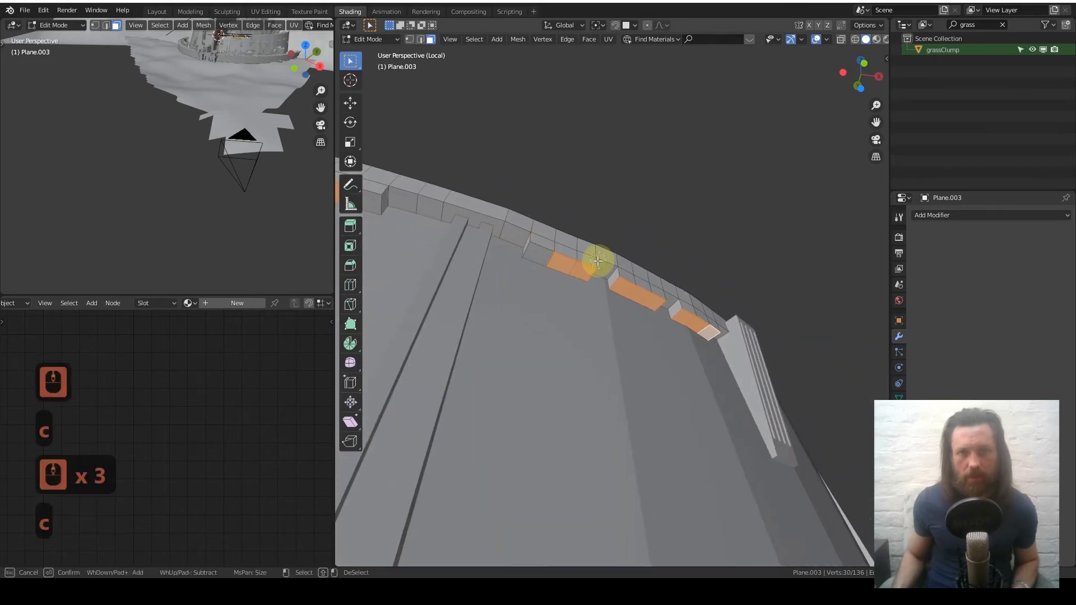
{"action": "middle_click_drag", "start_coordinate": [588, 268], "coordinate": [641, 292]}
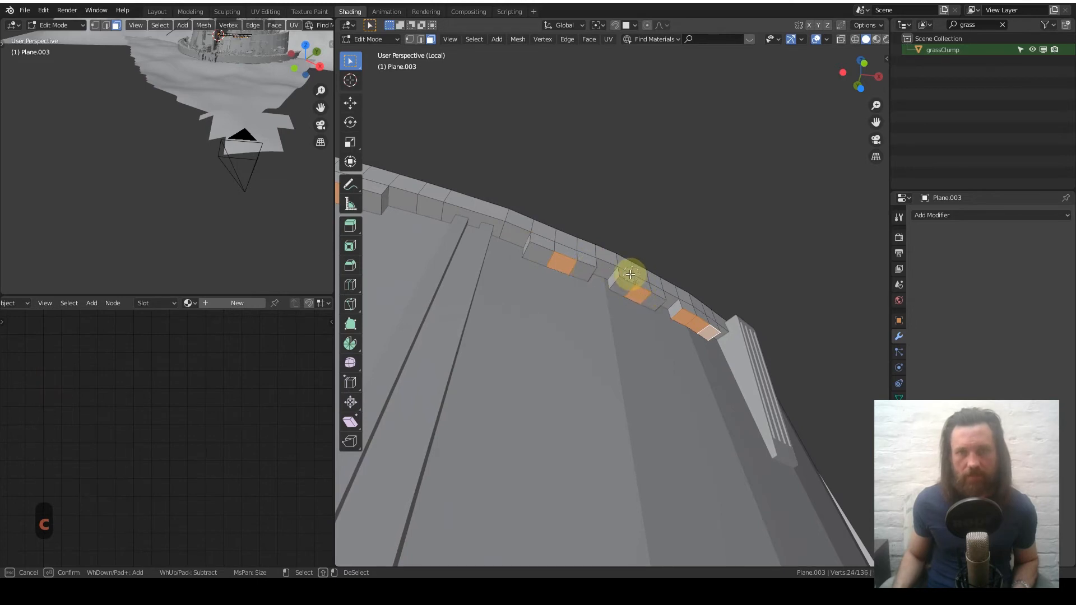
{"action": "middle_click_drag", "start_coordinate": [629, 298], "coordinate": [411, 239], "text": "shift"}
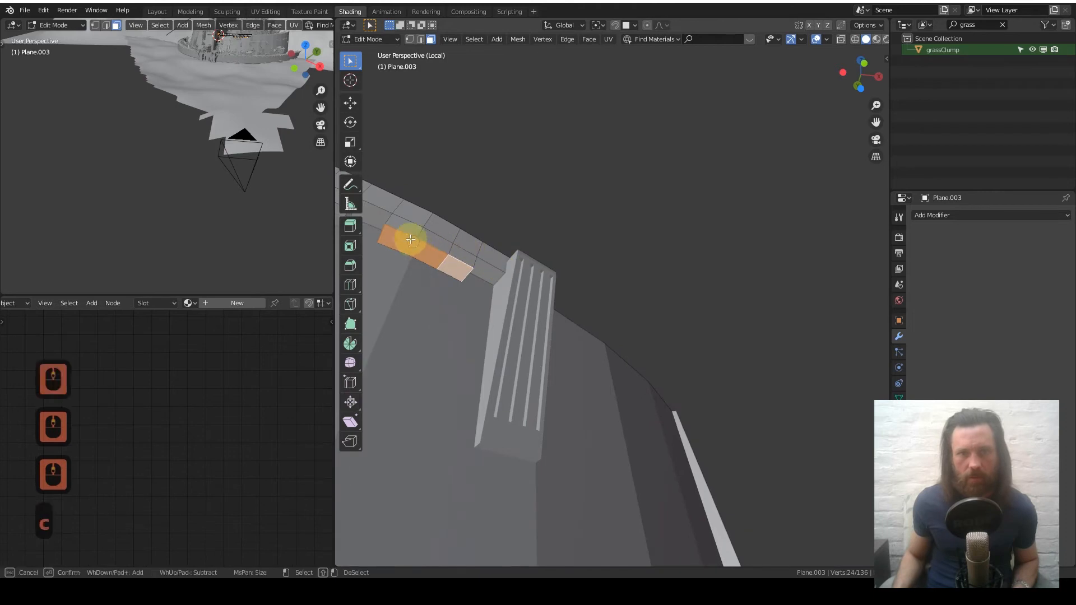
{"action": "middle_click", "coordinate": [395, 232]}
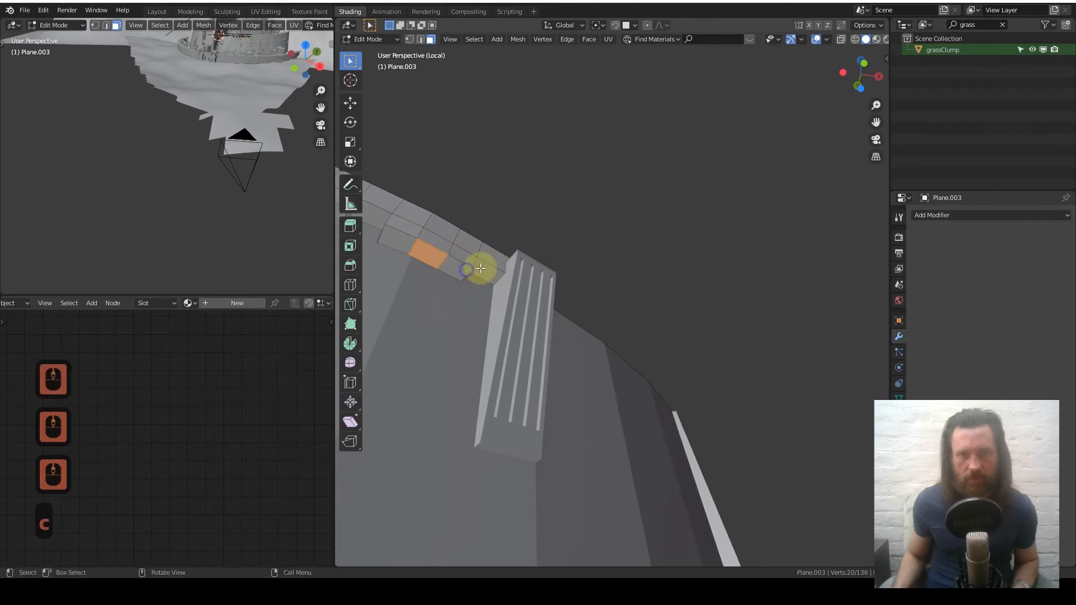
{"action": "right_click", "coordinate": [485, 269]}
Extrude the middle bottom faces of the blocks downward to form stepped teeth and leave Edit Mode.
{"action": "middle_click_drag", "start_coordinate": [485, 269], "coordinate": [613, 299]}
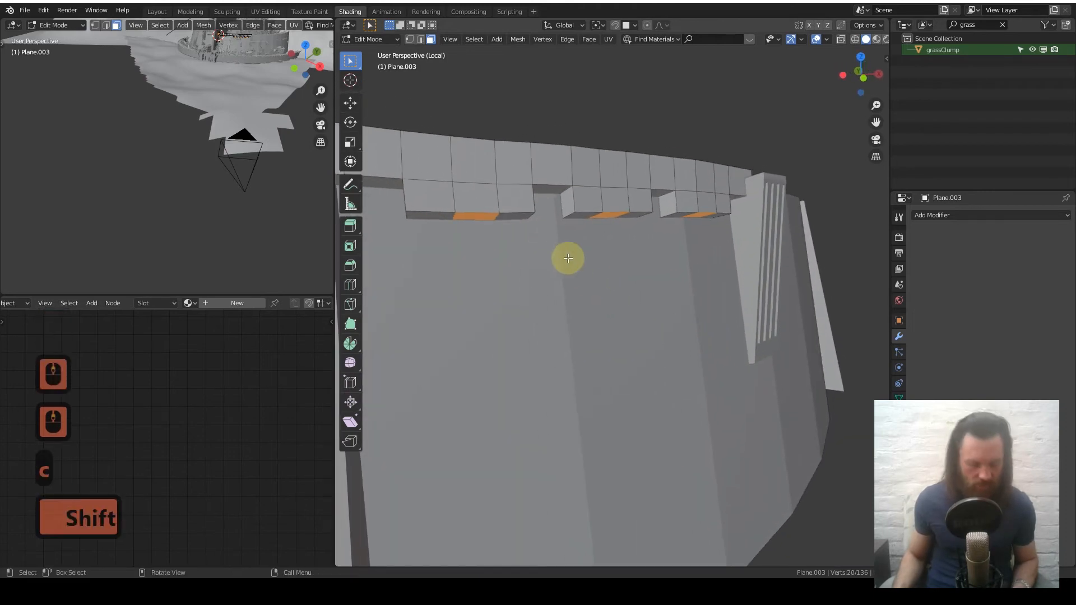
{"action": "key", "text": "e"}
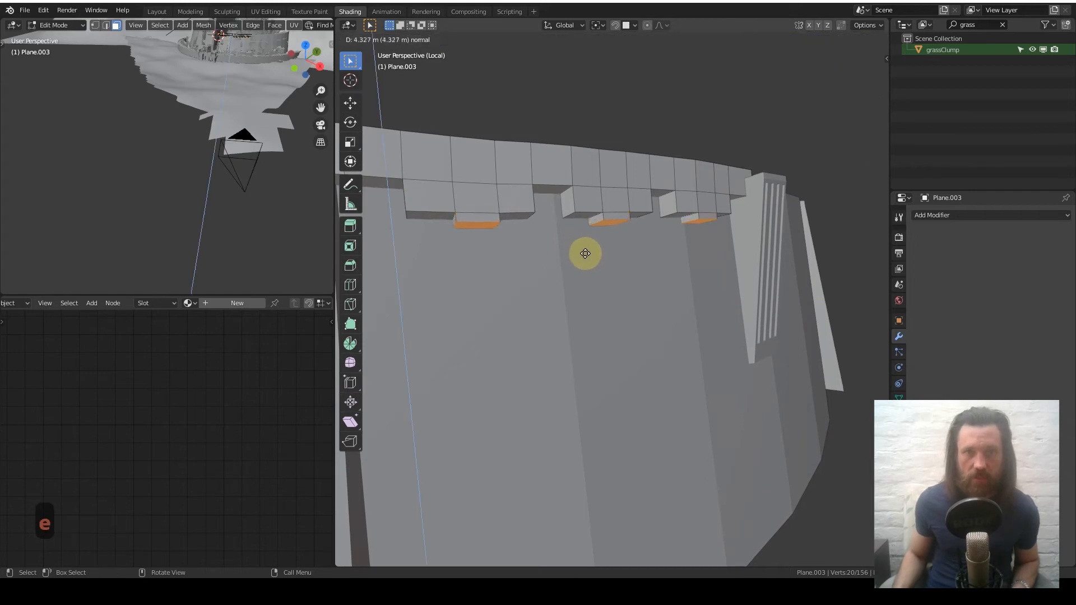
{"action": "left_click", "coordinate": [581, 280]}
{"action": "key", "text": "Tab"}
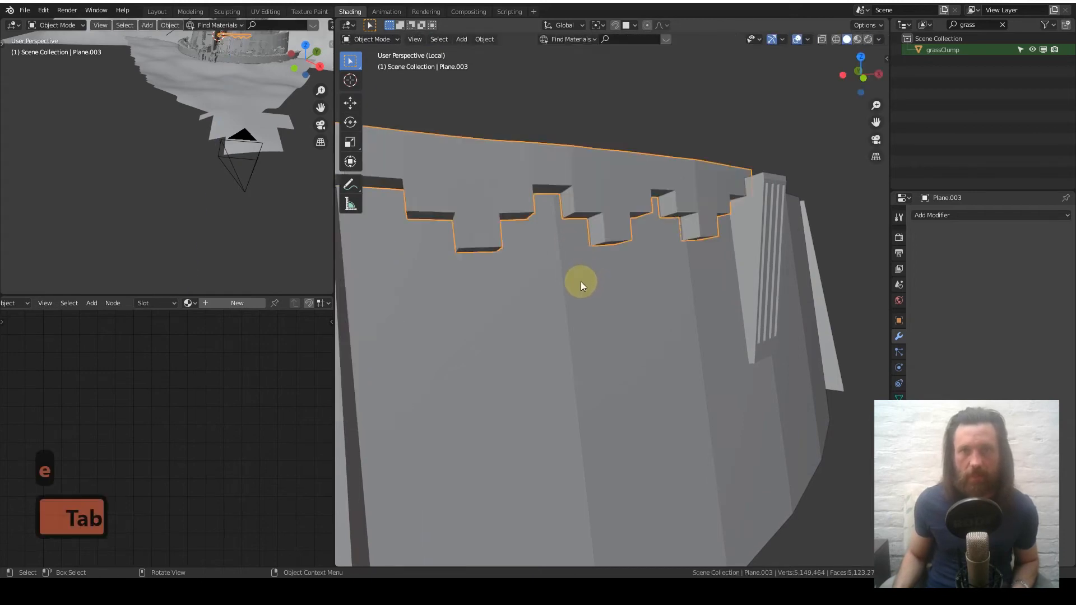
Examine the stepped trim band around the wall from near and far.
{"action": "scroll", "coordinate": [578, 281], "scroll_direction": "down", "scroll_amount": 6}
{"action": "middle_click_drag", "start_coordinate": [564, 277], "coordinate": [559, 255]}
{"action": "scroll", "coordinate": [507, 274], "scroll_direction": "up", "scroll_amount": 4}
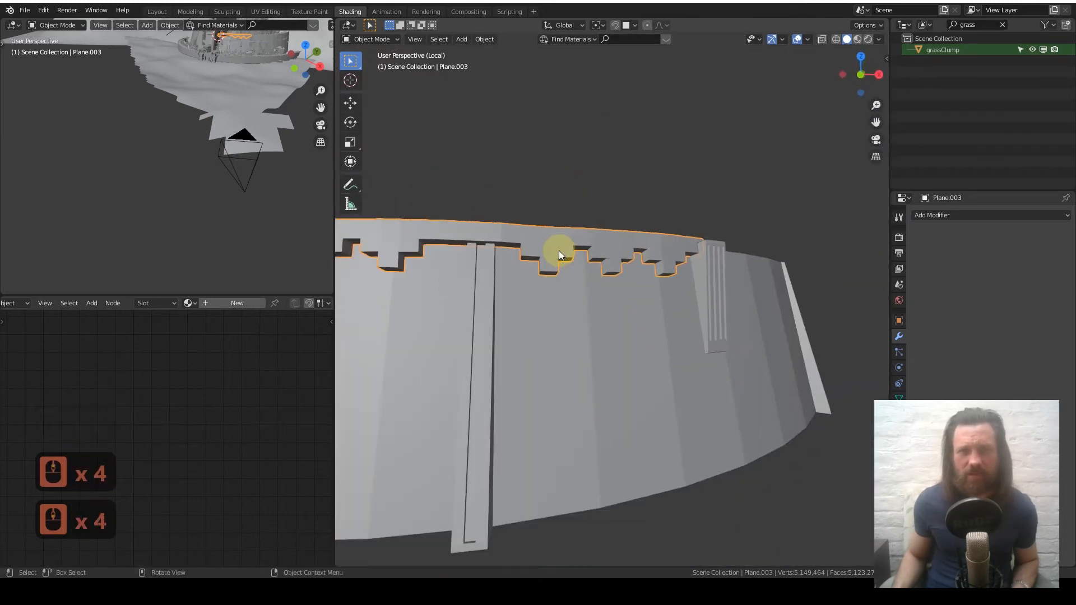
{"action": "scroll", "coordinate": [559, 255], "scroll_direction": "down", "scroll_amount": 4}
{"action": "middle_click_drag", "start_coordinate": [581, 316], "coordinate": [557, 323]}
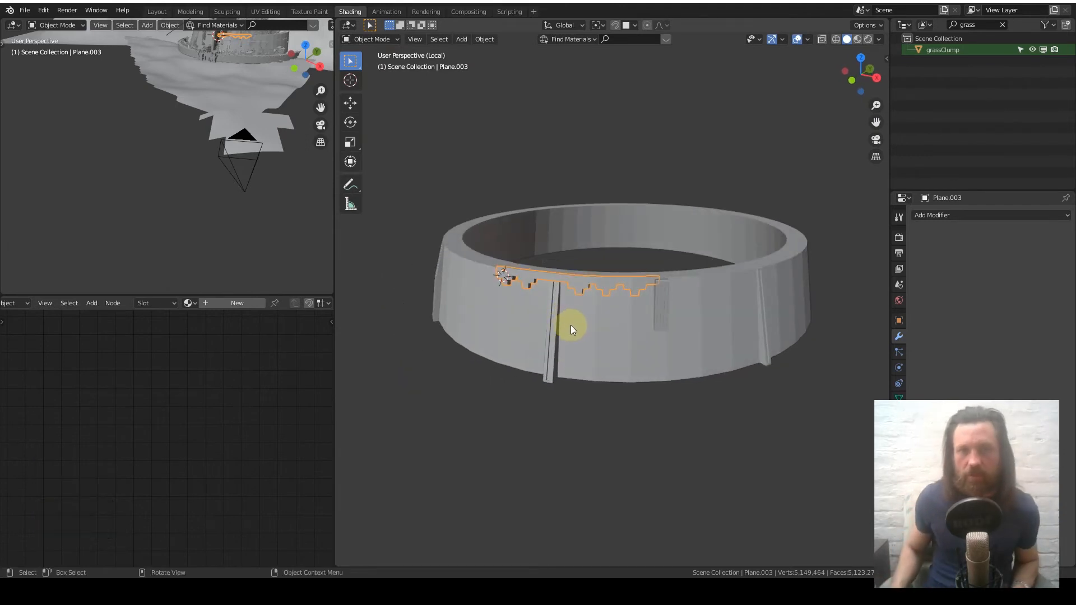
{"action": "middle_click_drag", "start_coordinate": [576, 322], "coordinate": [665, 288]}
{"action": "scroll", "coordinate": [571, 292], "scroll_direction": "up", "scroll_amount": 5}
Enter Edit Mode on the trim band, switch to edge selection and select the lower front edge at the band's starting end.
{"action": "key", "text": "Tab"}
{"action": "scroll", "coordinate": [463, 265], "scroll_direction": "up", "scroll_amount": 2}
{"action": "scroll", "coordinate": [463, 265], "scroll_direction": "up", "scroll_amount": 3}
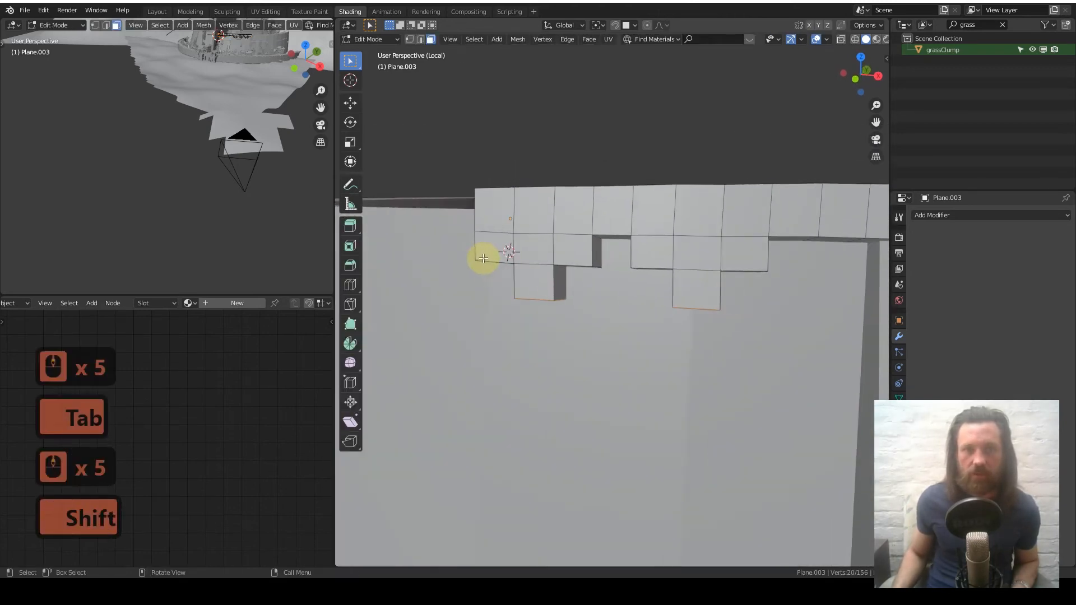
{"action": "middle_click_drag", "start_coordinate": [484, 235], "coordinate": [545, 224]}
{"action": "scroll", "coordinate": [542, 225], "scroll_direction": "down", "scroll_amount": 4}
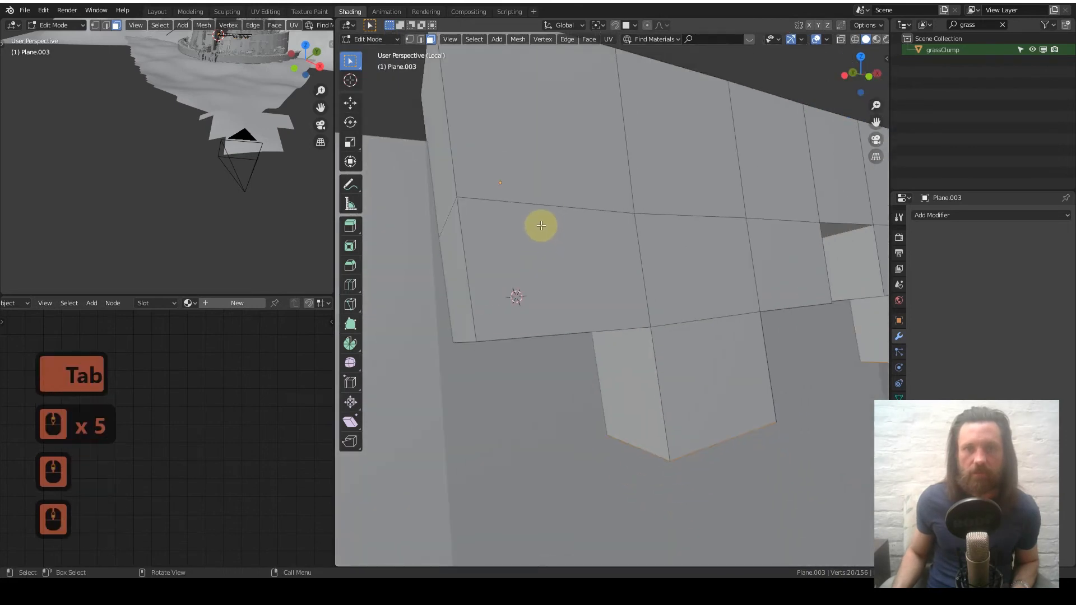
{"action": "left_click", "coordinate": [420, 39]}
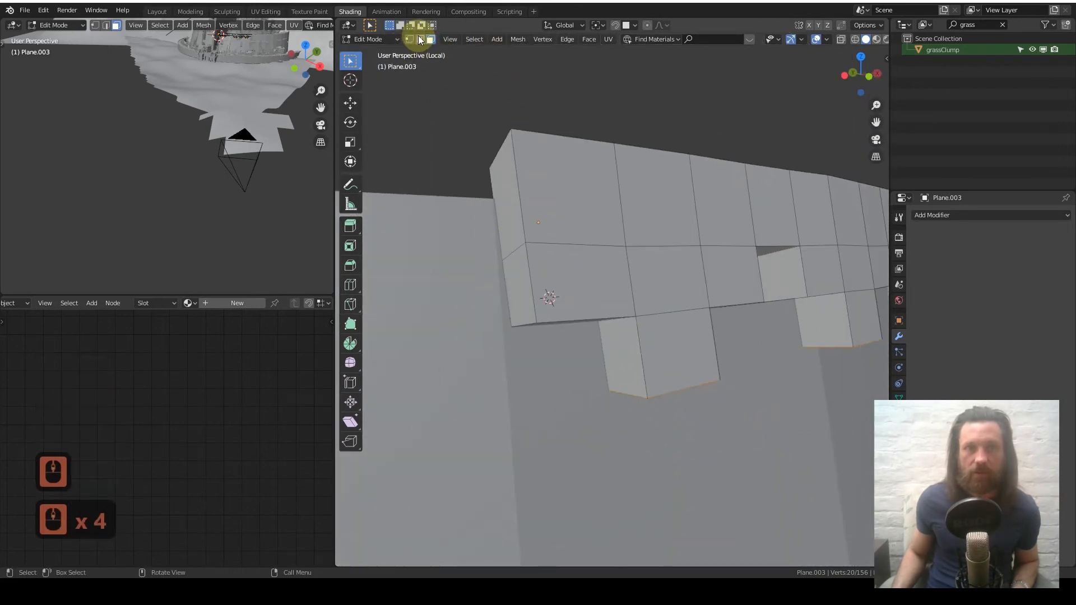
{"action": "left_click", "coordinate": [573, 314]}
Try to select the teeth's lower front outline with a shortest-path pick from the starting edge to the second tooth.
{"action": "middle_click_drag", "start_coordinate": [598, 296], "coordinate": [588, 295]}
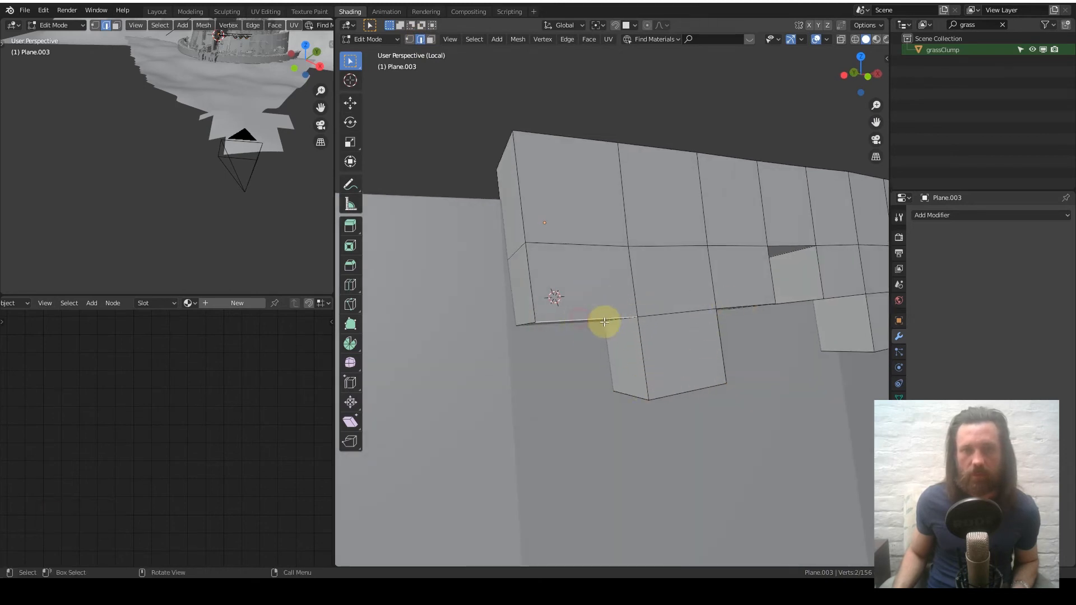
{"action": "middle_click_drag", "start_coordinate": [656, 310], "coordinate": [583, 261], "text": "shift"}
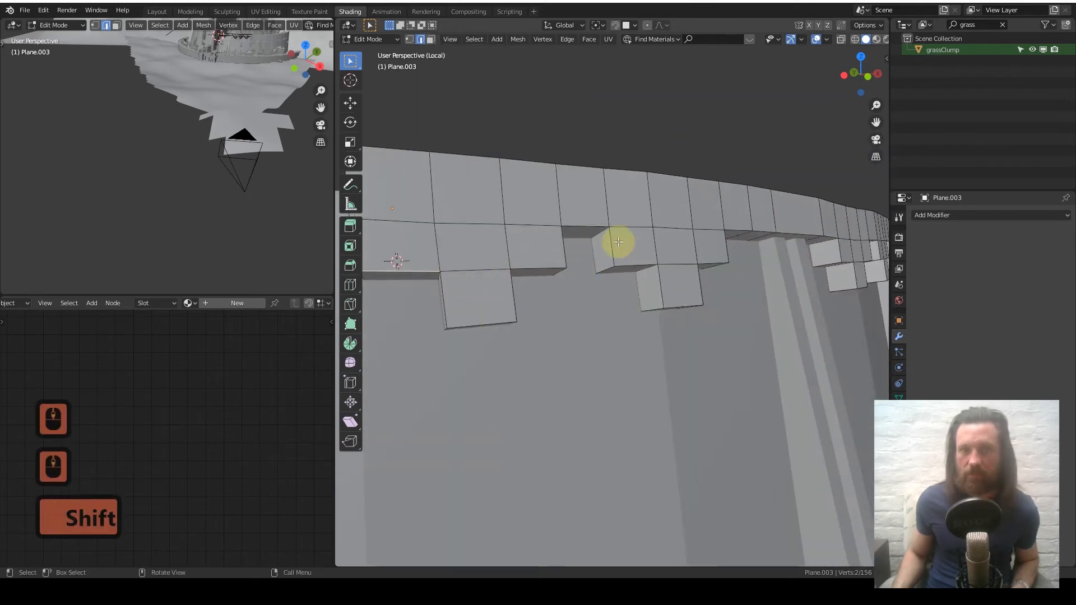
{"action": "left_click", "coordinate": [681, 303], "text": "ctrl"}
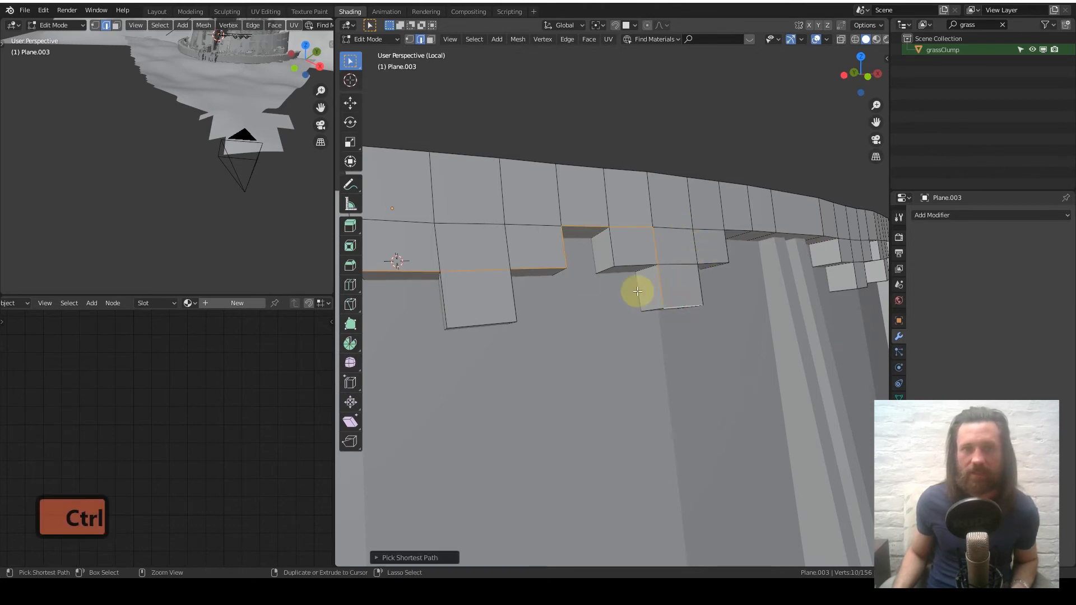
Select the lower front outline edges of the first two stepped teeth one by one, up to the narrow buttress section.
{"action": "left_click", "coordinate": [432, 275]}
{"action": "left_click", "coordinate": [489, 324], "text": "shift"}
{"action": "middle_click_drag", "start_coordinate": [489, 323], "coordinate": [507, 288]}
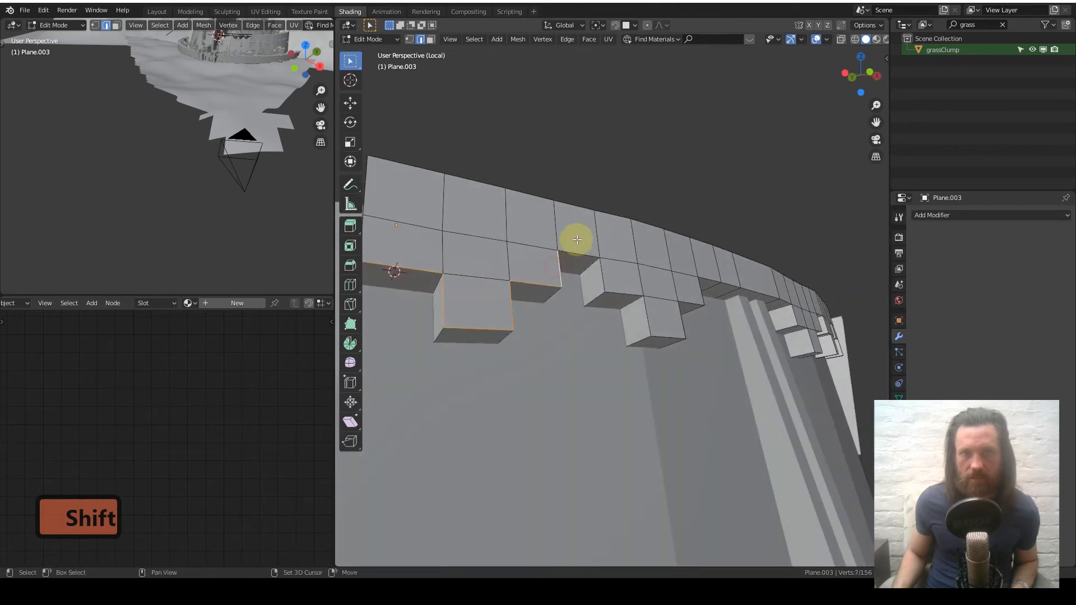
{"action": "left_click", "coordinate": [614, 279], "text": "shift"}
{"action": "left_click", "coordinate": [656, 331], "text": "shift"}
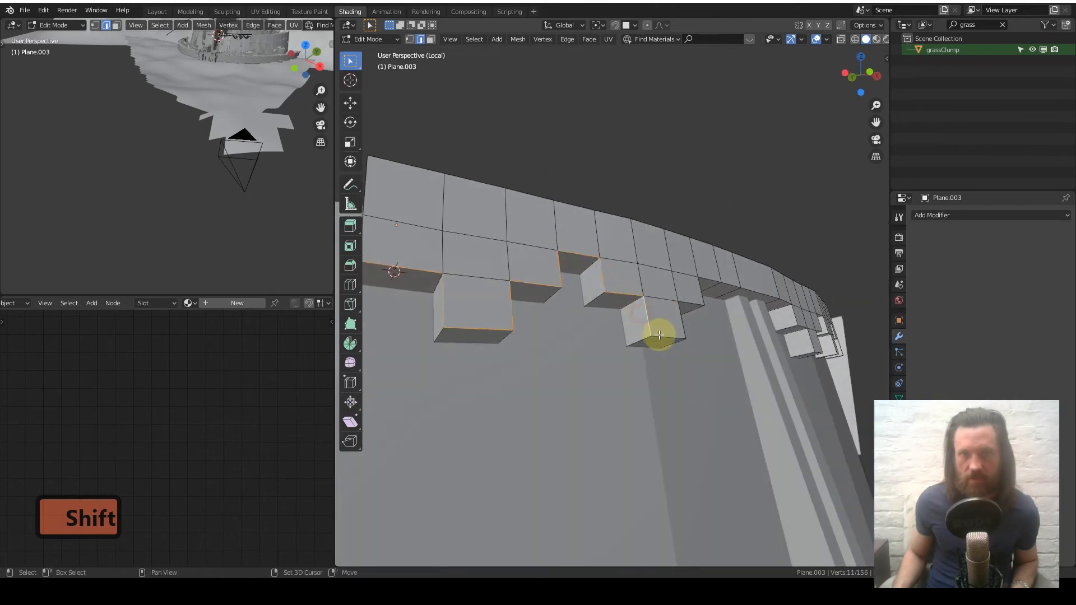
{"action": "middle_click_drag", "start_coordinate": [663, 308], "coordinate": [719, 304]}
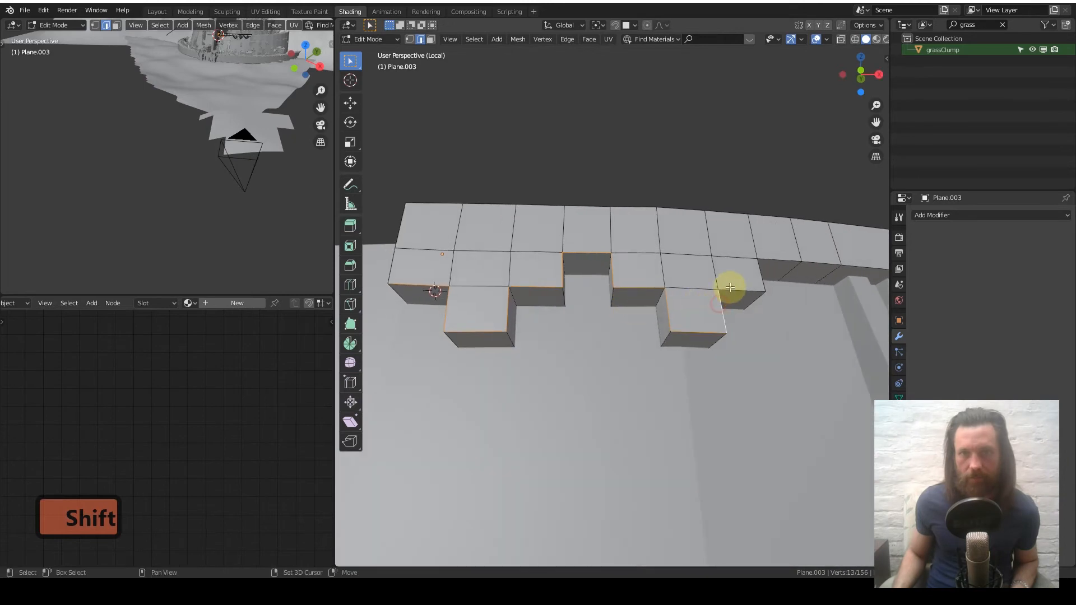
{"action": "left_click", "coordinate": [762, 272], "text": "shift"}
Add the band's straight lower front edges across the narrow buttress to the selection.
{"action": "middle_click_drag", "start_coordinate": [764, 271], "coordinate": [452, 301]}
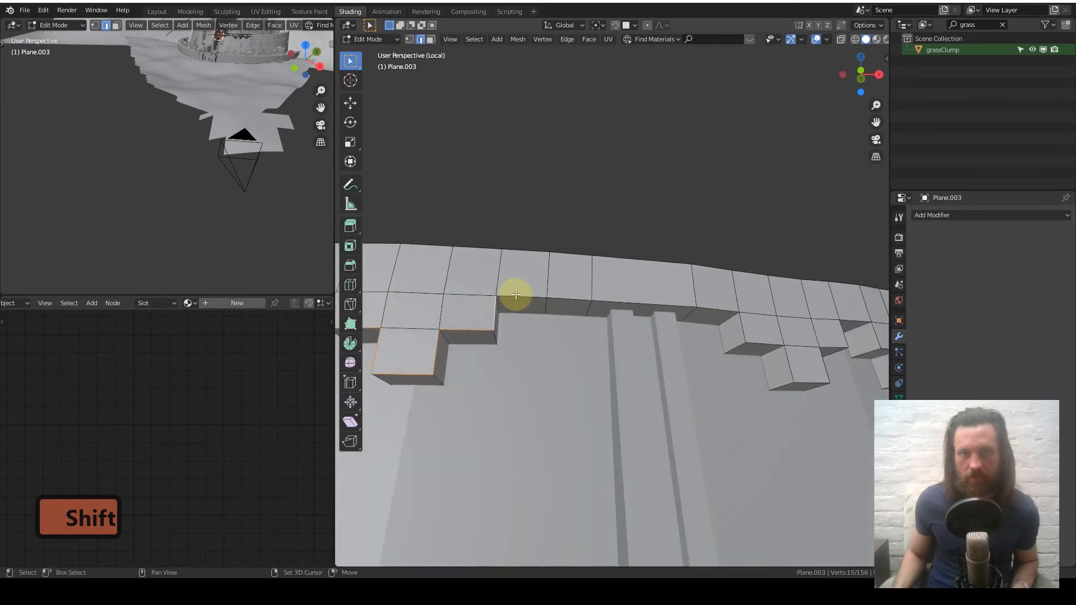
{"action": "left_click", "coordinate": [569, 296], "text": "shift"}
{"action": "left_click", "coordinate": [690, 301], "text": "shift"}
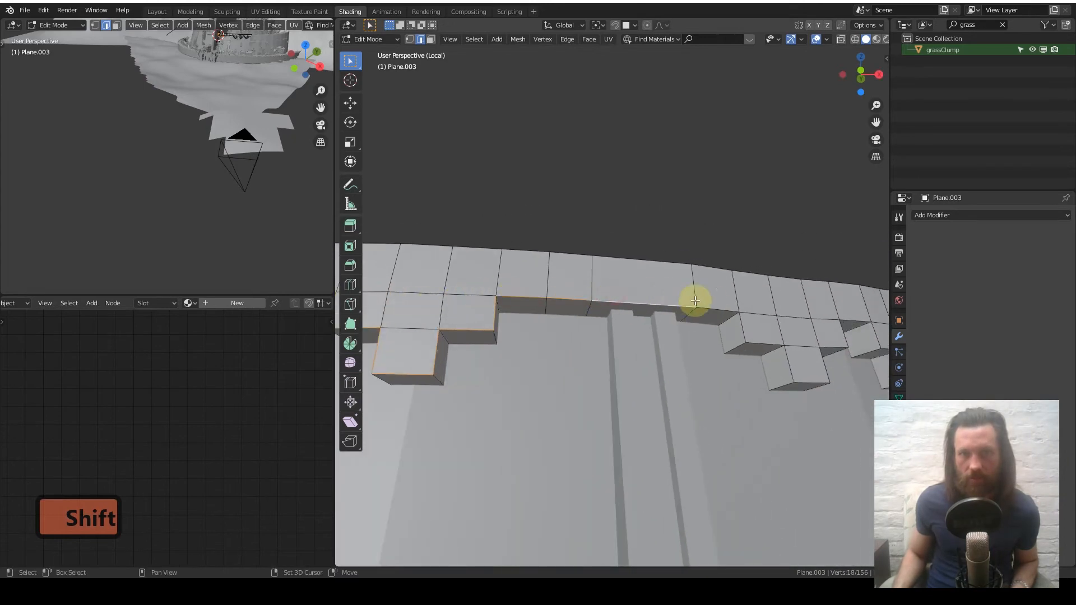
{"action": "left_click", "coordinate": [728, 308], "text": "shift"}
{"action": "middle_click_drag", "start_coordinate": [732, 305], "coordinate": [530, 301], "text": "shift"}
Extend the edge selection around the first tooth beyond the narrow buttress and onto the second, undoing the last wrong pick.
{"action": "left_click", "coordinate": [509, 318], "text": "shift"}
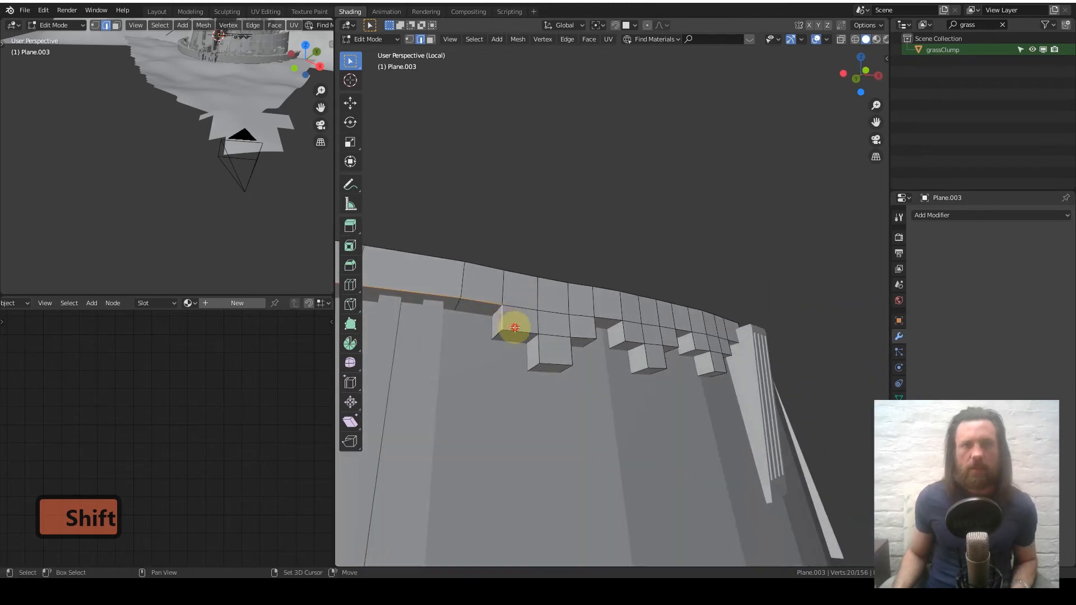
{"action": "left_click", "coordinate": [511, 323], "text": "shift"}
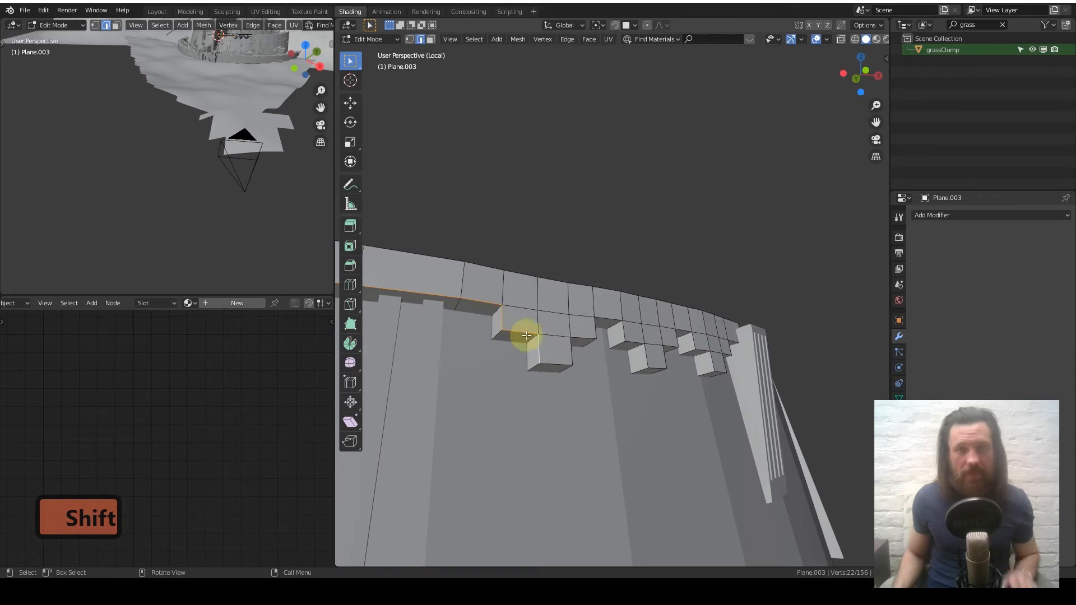
{"action": "left_click", "coordinate": [563, 349], "text": "shift"}
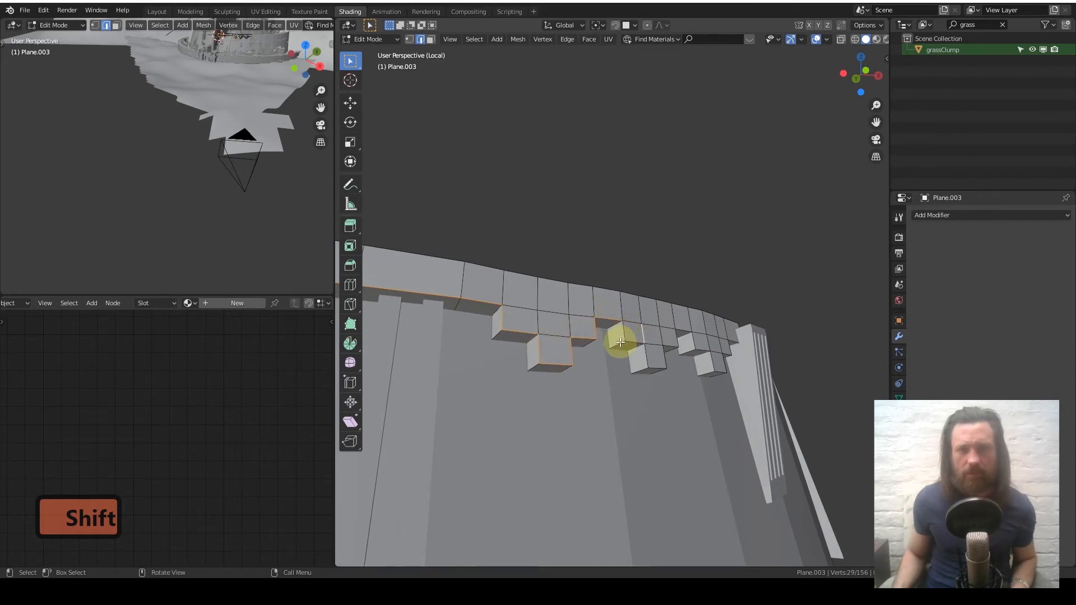
{"action": "key", "text": "ctrl+z"}
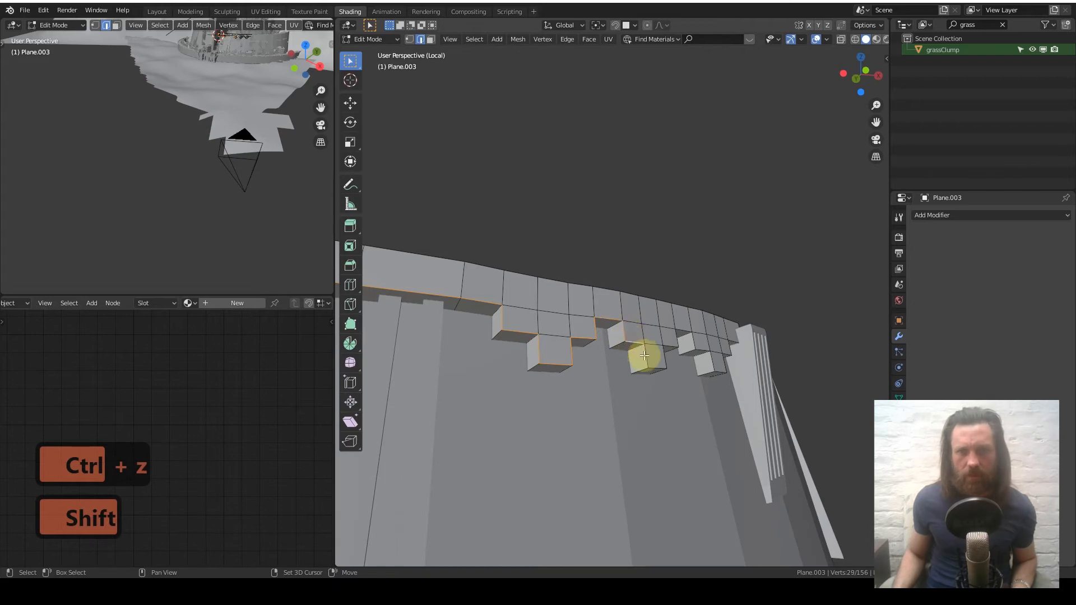
{"action": "scroll", "coordinate": [659, 368], "scroll_direction": "up", "scroll_amount": 4}
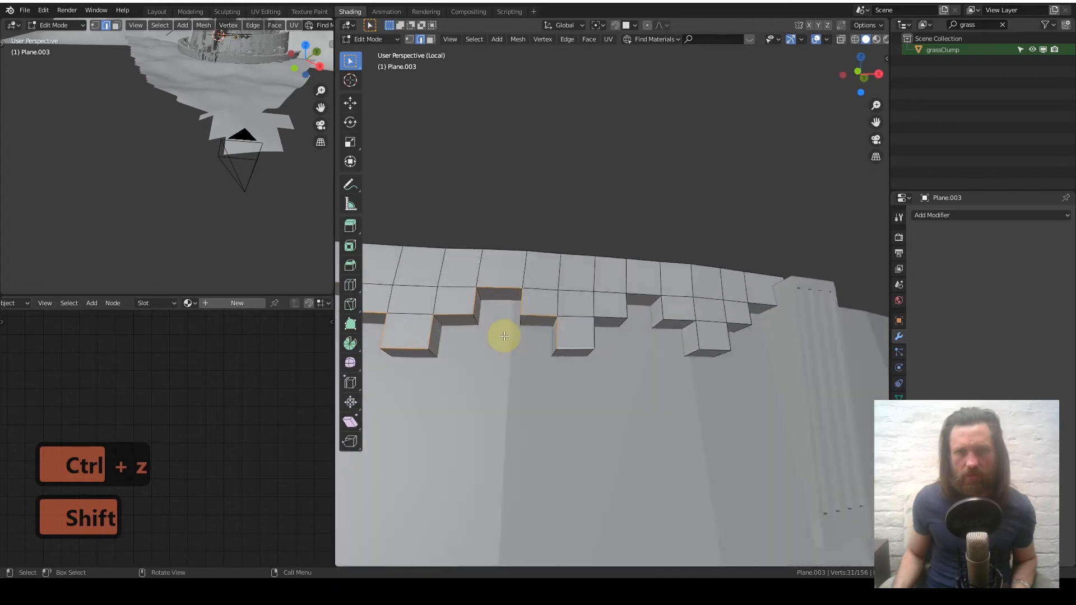
Add the remaining front outline edges of the last two teeth, ending at the ribbed buttress.
{"action": "left_click", "coordinate": [577, 353], "text": "shift"}
{"action": "left_click", "coordinate": [638, 311], "text": "shift"}
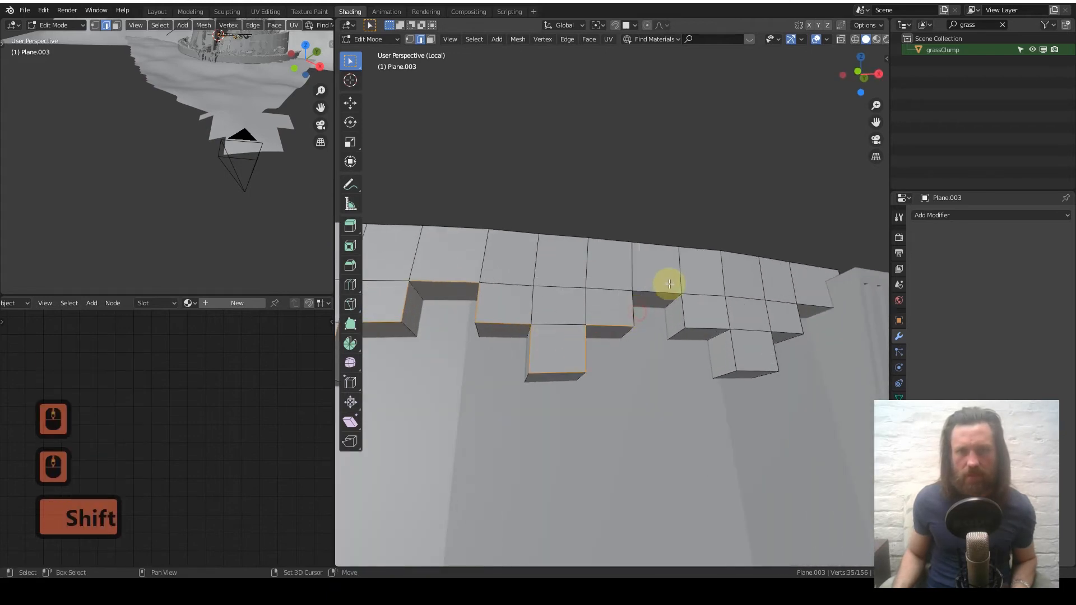
{"action": "left_click", "coordinate": [733, 343], "text": "shift"}
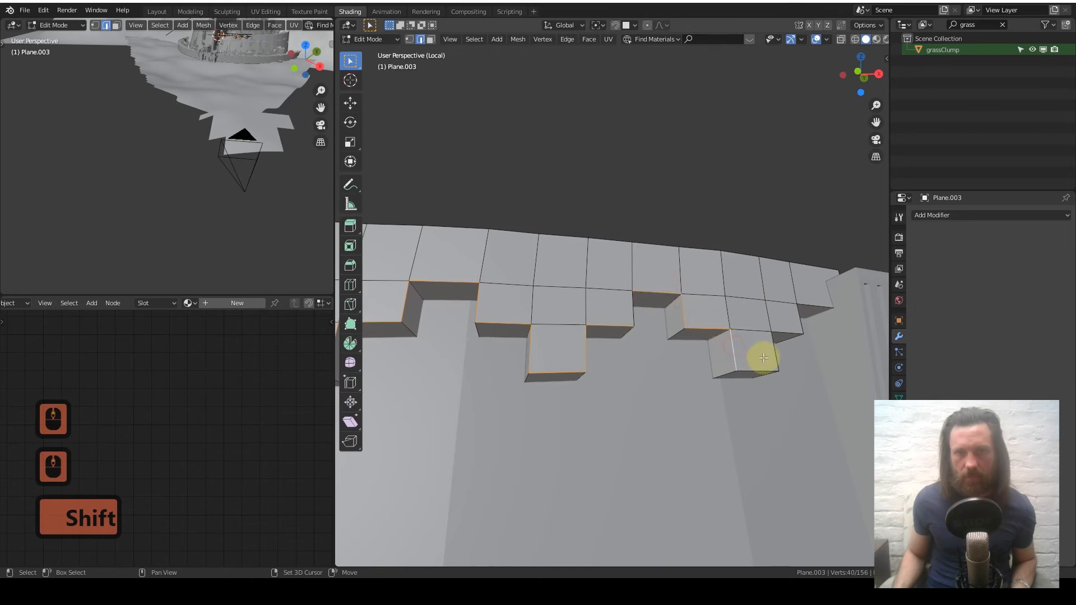
{"action": "left_click", "coordinate": [785, 328], "text": "shift"}
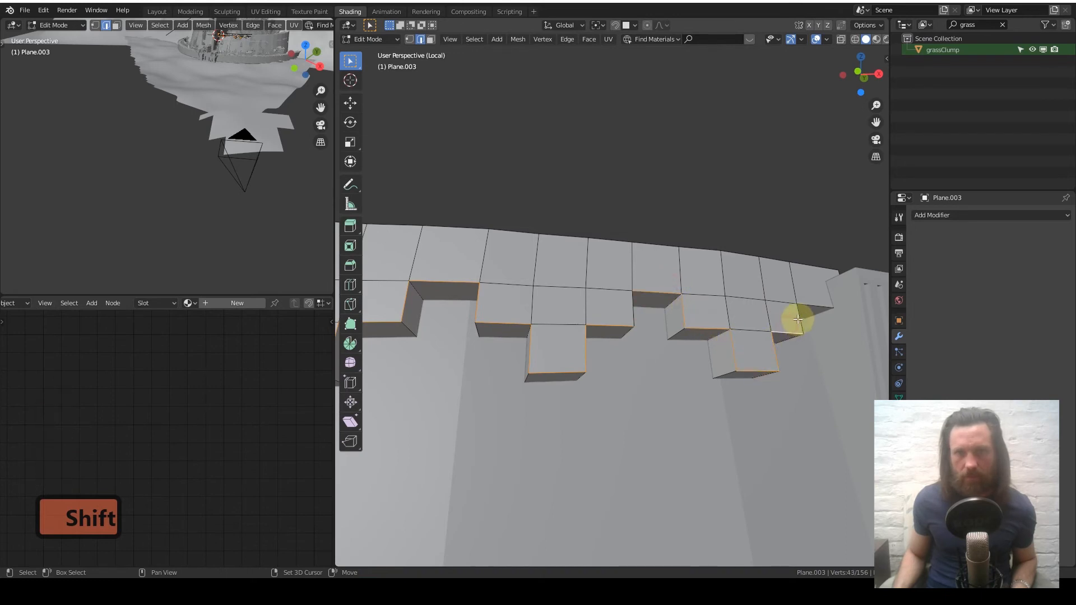
{"action": "left_click", "coordinate": [809, 304], "text": "shift"}
{"action": "middle_click_drag", "start_coordinate": [659, 324], "coordinate": [641, 332]}
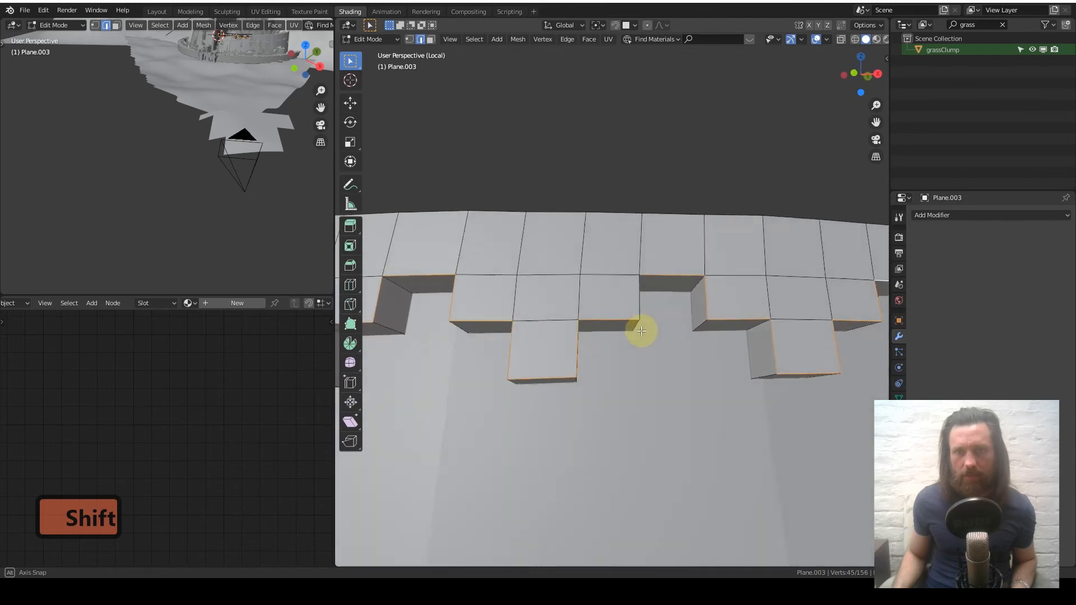
Duplicate the selected outline edges in place, separate them into their own object, leave Edit Mode and select that object.
{"action": "scroll", "coordinate": [618, 338], "scroll_direction": "down", "scroll_amount": 4}
{"action": "middle_click_drag", "start_coordinate": [568, 324], "coordinate": [624, 300], "text": "shift"}
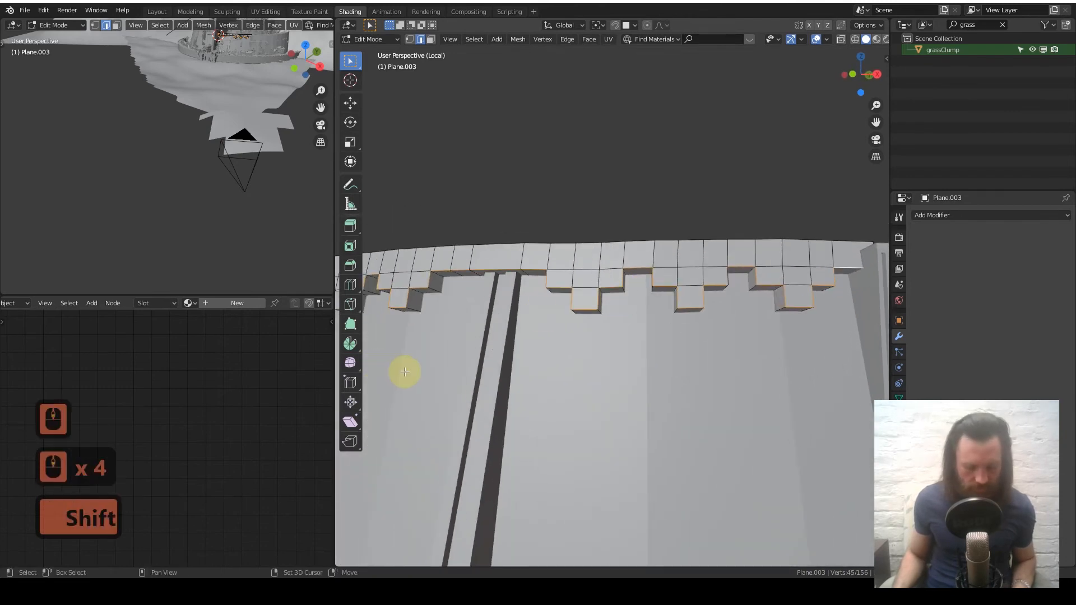
{"action": "key", "text": "shift+d"}
{"action": "key", "text": "Return"}
{"action": "key", "text": "p"}
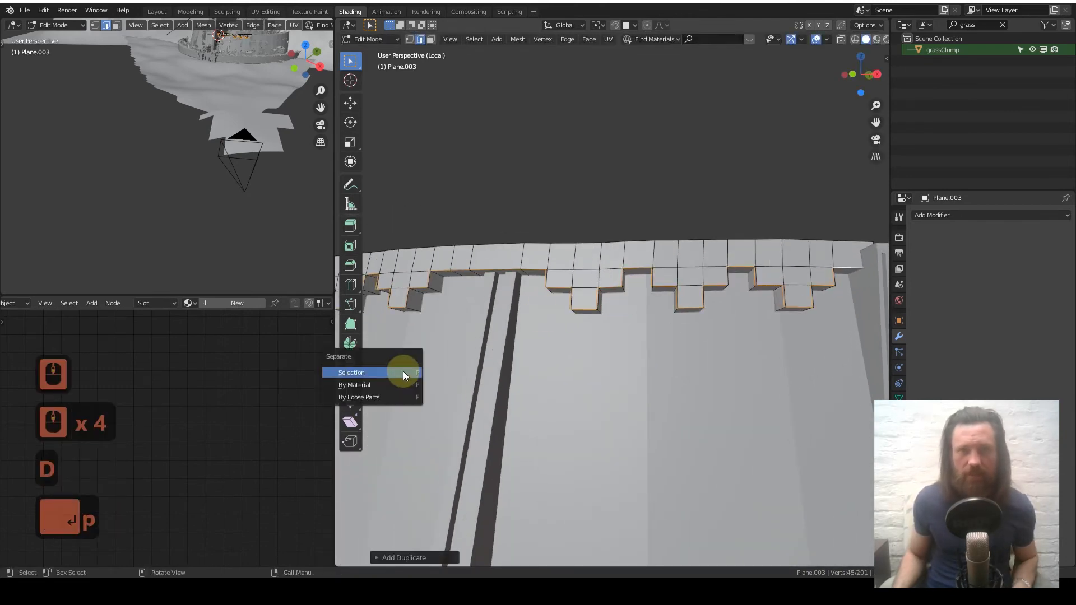
{"action": "left_click", "coordinate": [403, 371]}
{"action": "key", "text": "Tab"}
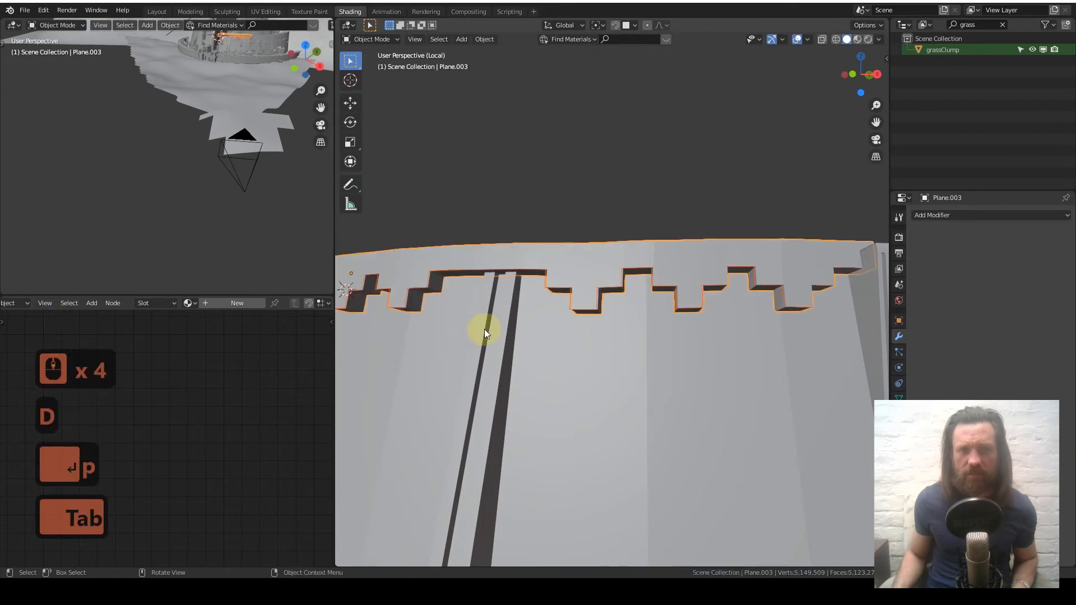
{"action": "left_click", "coordinate": [549, 292]}
{"action": "middle_click_drag", "start_coordinate": [468, 312], "coordinate": [537, 335], "text": "shift"}
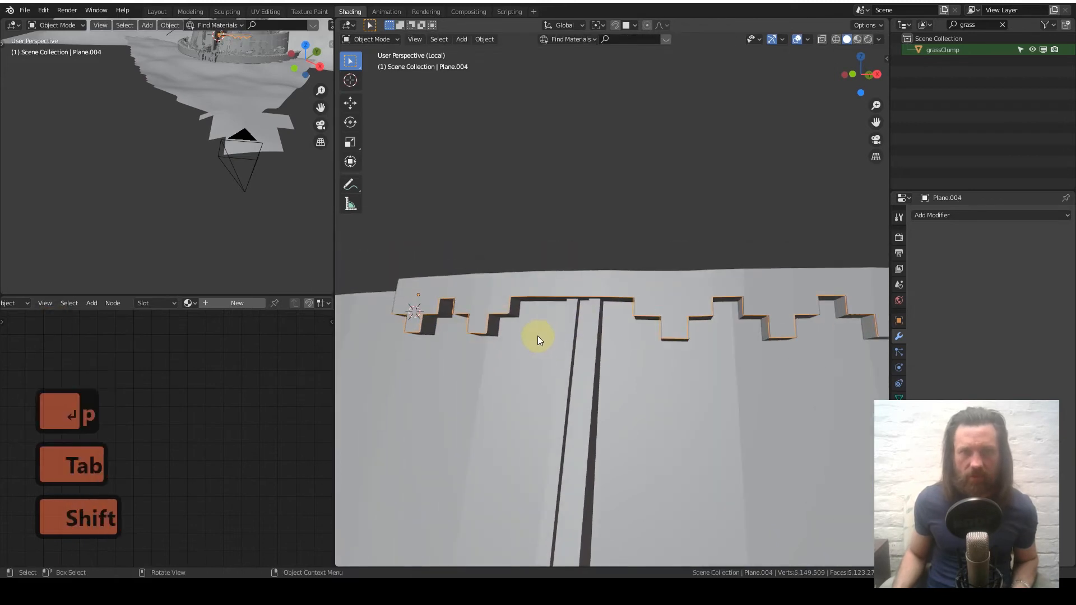
Add a Skin modifier to the separated outline and inspect its fit against the teeth in X-ray view.
{"action": "left_click", "coordinate": [940, 216]}
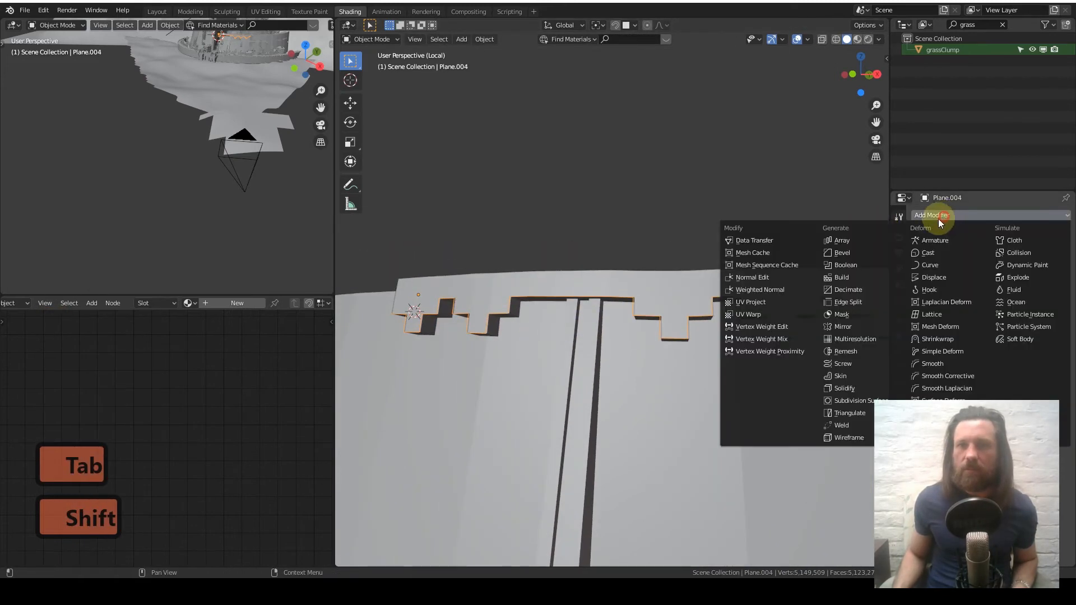
{"action": "left_click", "coordinate": [850, 373]}
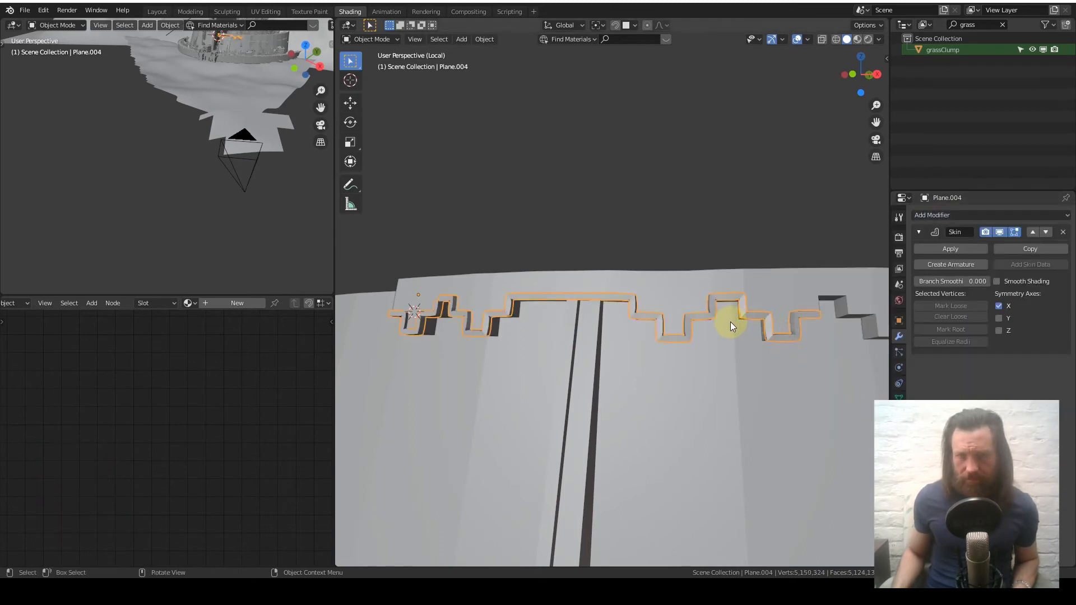
{"action": "middle_click_drag", "start_coordinate": [731, 322], "coordinate": [633, 331]}
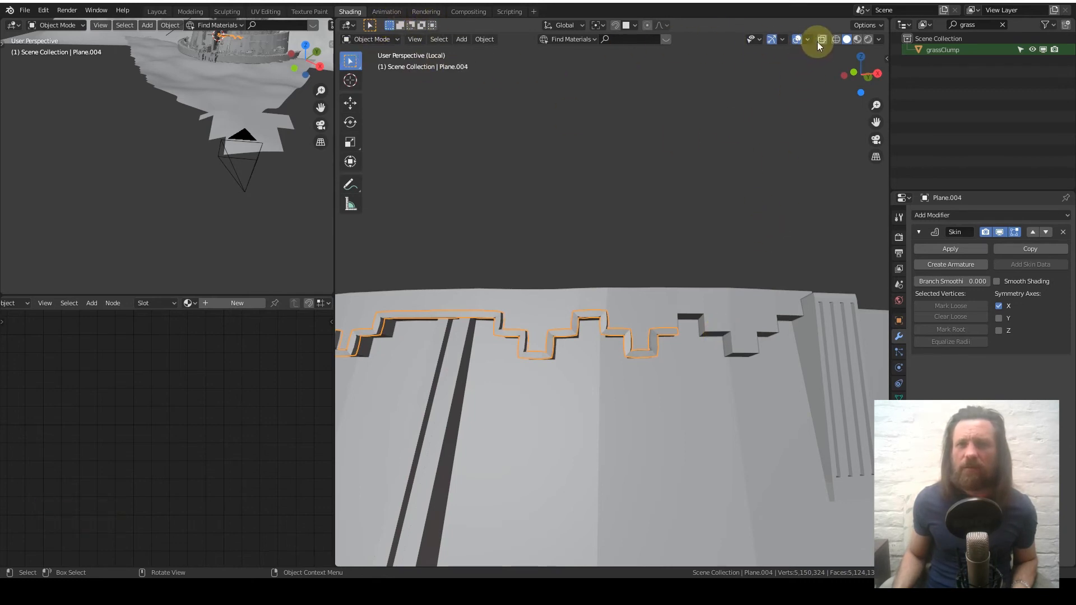
{"action": "key", "text": "alt+z"}
{"action": "middle_click_drag", "start_coordinate": [655, 332], "coordinate": [620, 322]}
Undo the Skin modifier, the separation and the duplication, returning to the edge selection on the trim band.
{"action": "key", "text": "ctrl+z"}
{"action": "key", "text": "ctrl+z"}
{"action": "scroll", "coordinate": [650, 322], "scroll_direction": "up", "scroll_amount": 4}
{"action": "key", "text": "ctrl+z"}
{"action": "key", "text": "ctrl+z"}
{"action": "key", "text": "ctrl+z"}
{"action": "key", "text": "ctrl+z"}
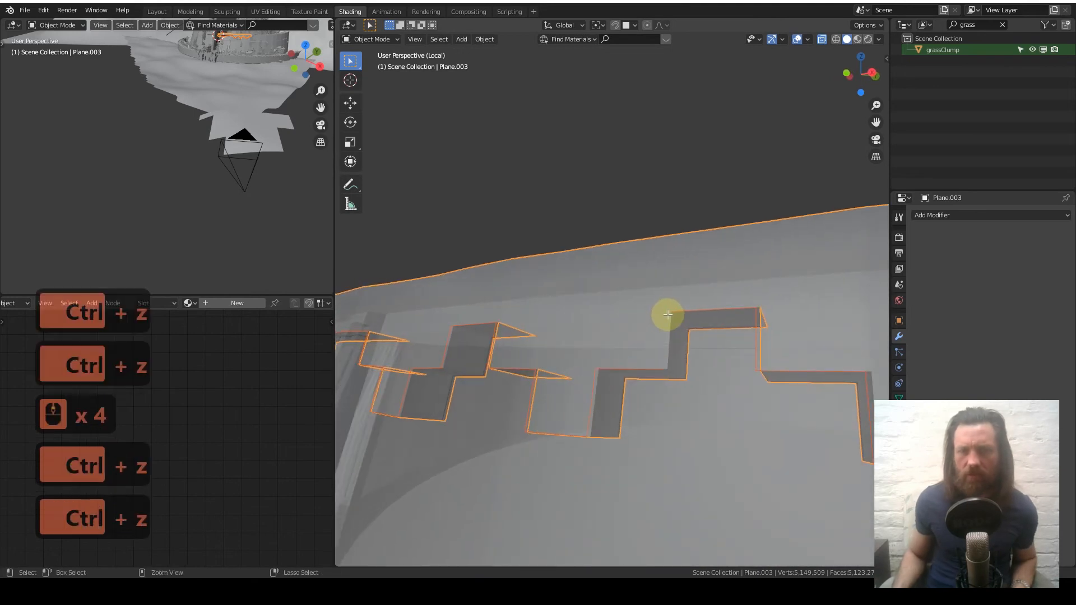
{"action": "key", "text": "ctrl+z"}
{"action": "key", "text": "ctrl+z"}
{"action": "key", "text": "ctrl+z"}
{"action": "key", "text": "ctrl+z"}
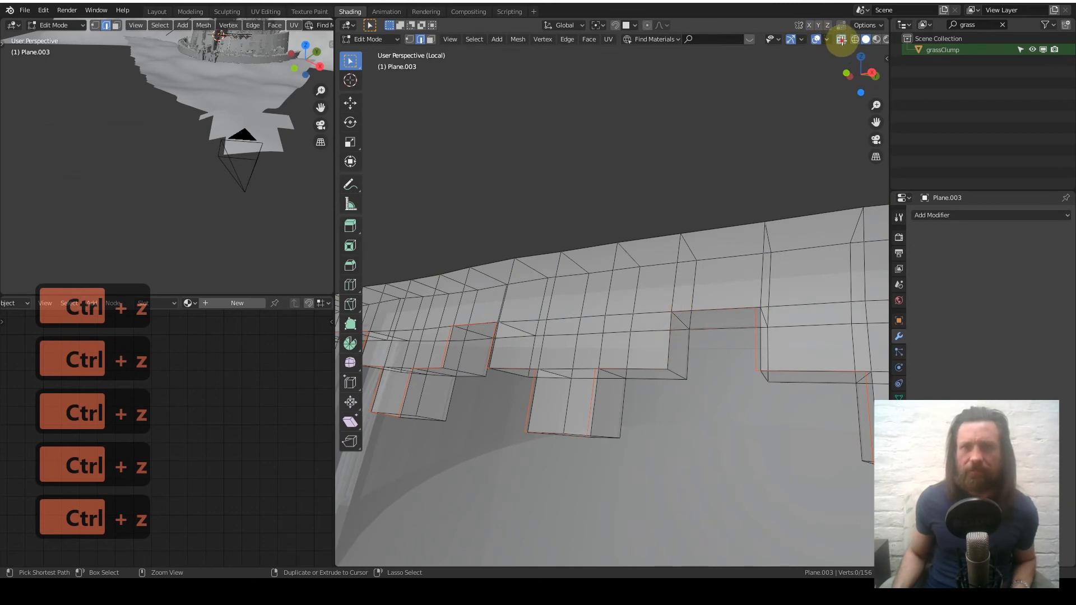
Turn off X-ray and reselect the missing lower front edges between the last tooth and the band's end at the ribbed buttress.
{"action": "left_click", "coordinate": [842, 41]}
{"action": "scroll", "coordinate": [643, 314], "scroll_direction": "down", "scroll_amount": 2}
{"action": "middle_click_drag", "start_coordinate": [642, 314], "coordinate": [493, 171]}
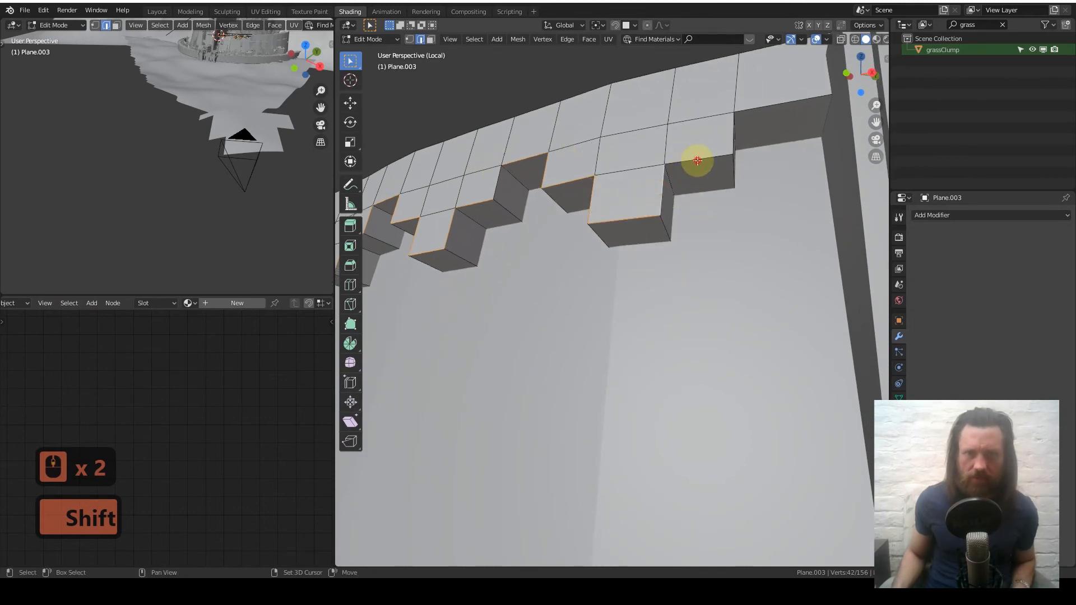
{"action": "left_click", "coordinate": [731, 143], "text": "shift"}
{"action": "middle_click_drag", "start_coordinate": [756, 106], "coordinate": [697, 111]}
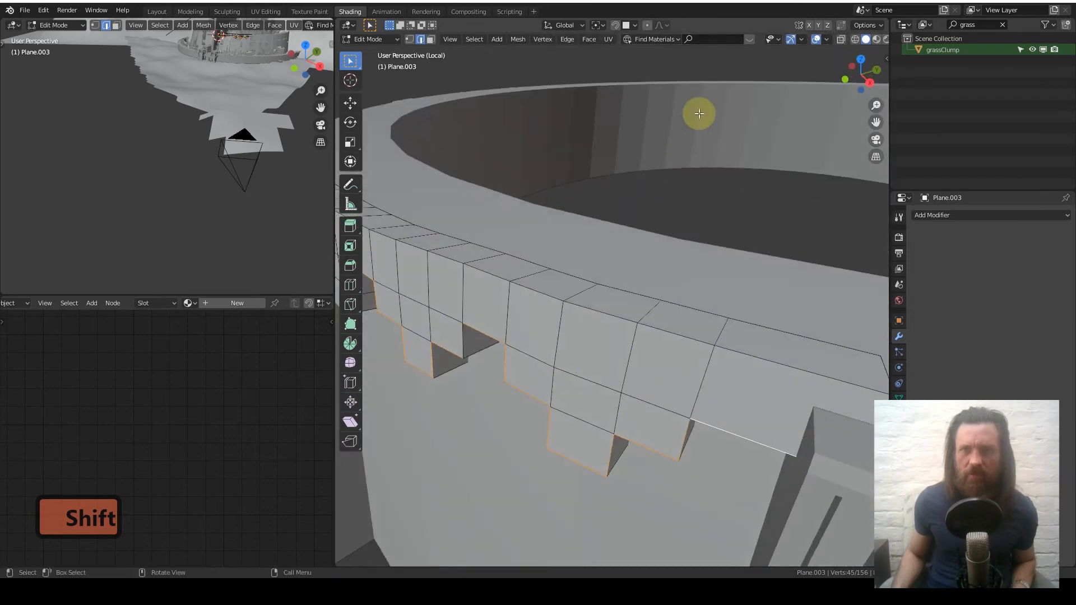
Turn on X-ray and check the selected outline edges along the stepped teeth.
{"action": "left_click", "coordinate": [844, 40]}
{"action": "middle_click_drag", "start_coordinate": [648, 327], "coordinate": [657, 267]}
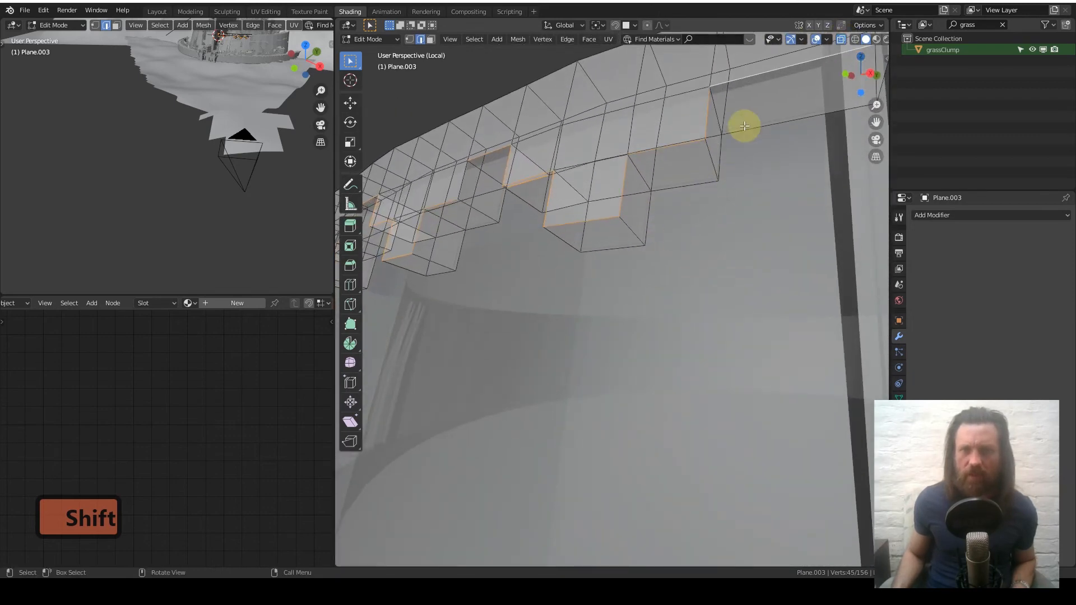
{"action": "middle_click_drag", "start_coordinate": [615, 163], "coordinate": [627, 173]}
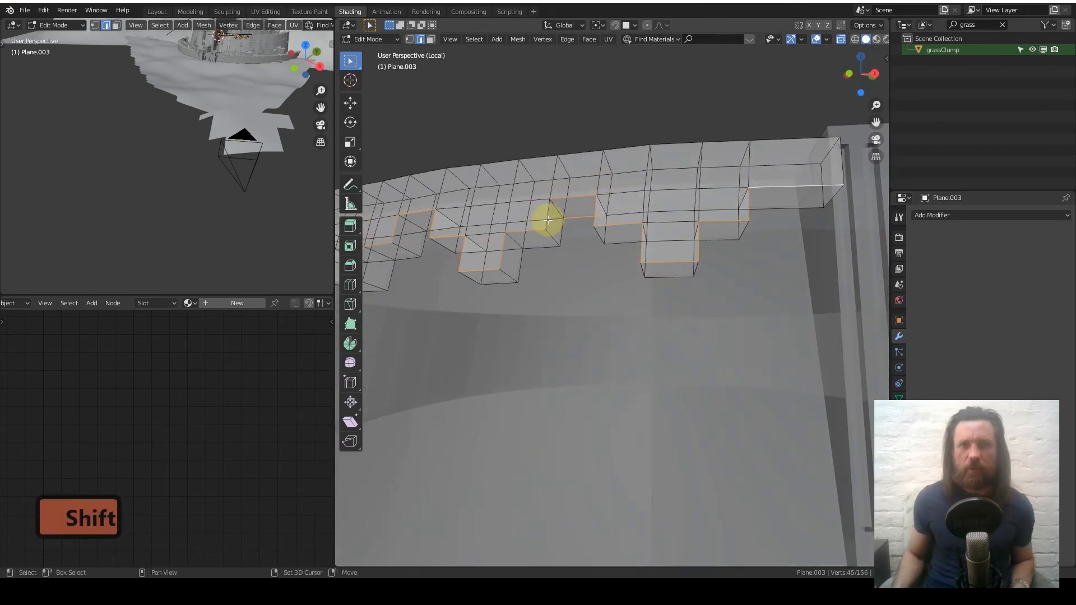
Undo the last edge selection change, reselect the missing lower edge of the tooth, and turn off X-ray.
{"action": "key", "text": "ctrl+z"}
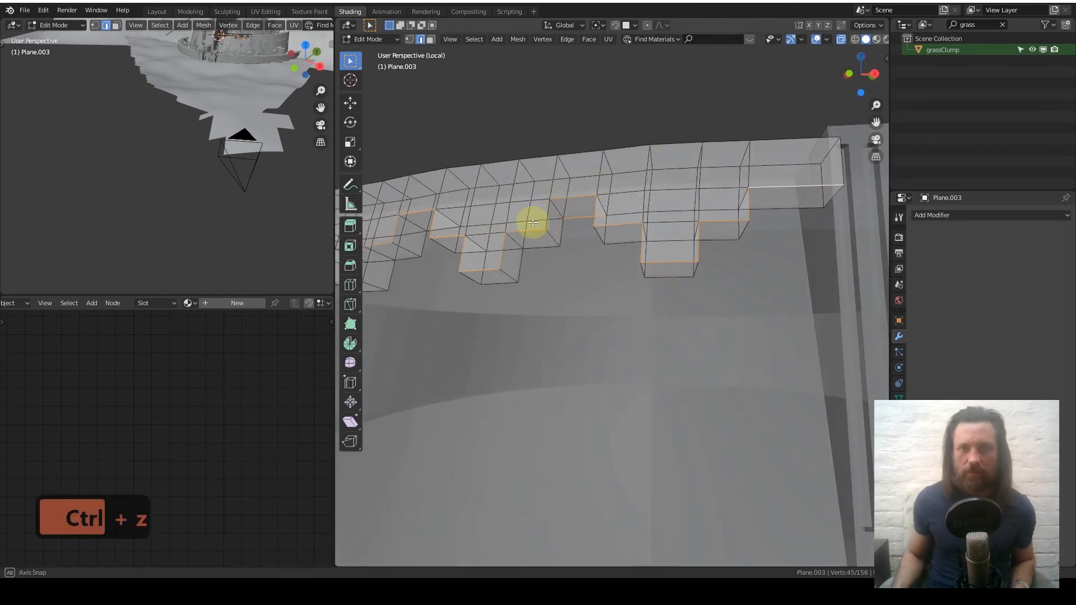
{"action": "middle_click_drag", "start_coordinate": [531, 222], "coordinate": [630, 307]}
{"action": "left_click", "coordinate": [545, 244], "text": "shift"}
{"action": "left_click", "coordinate": [842, 40]}
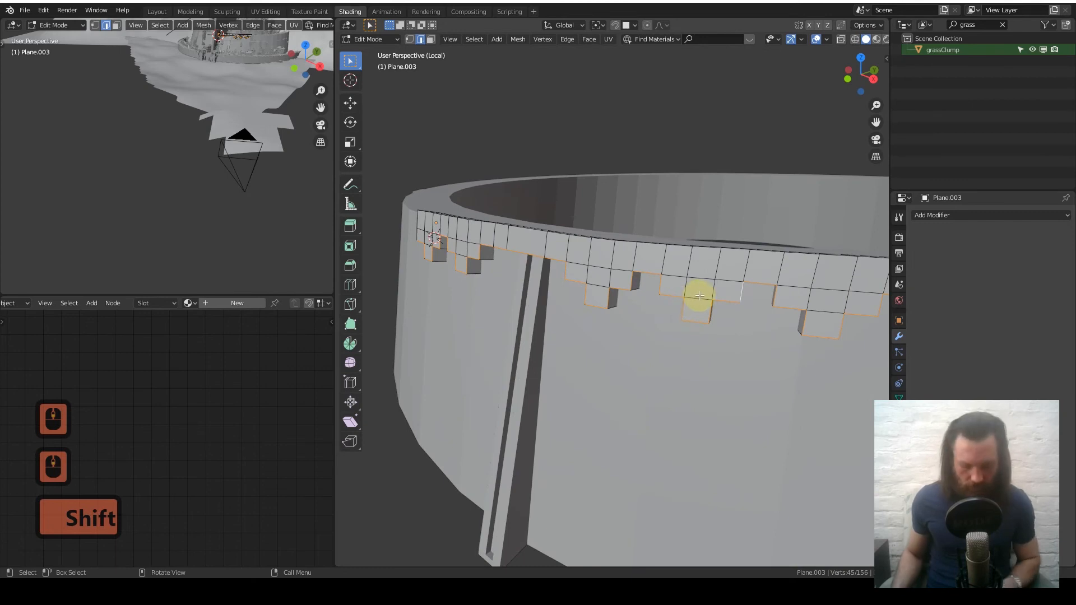
{"action": "key", "text": "p"}
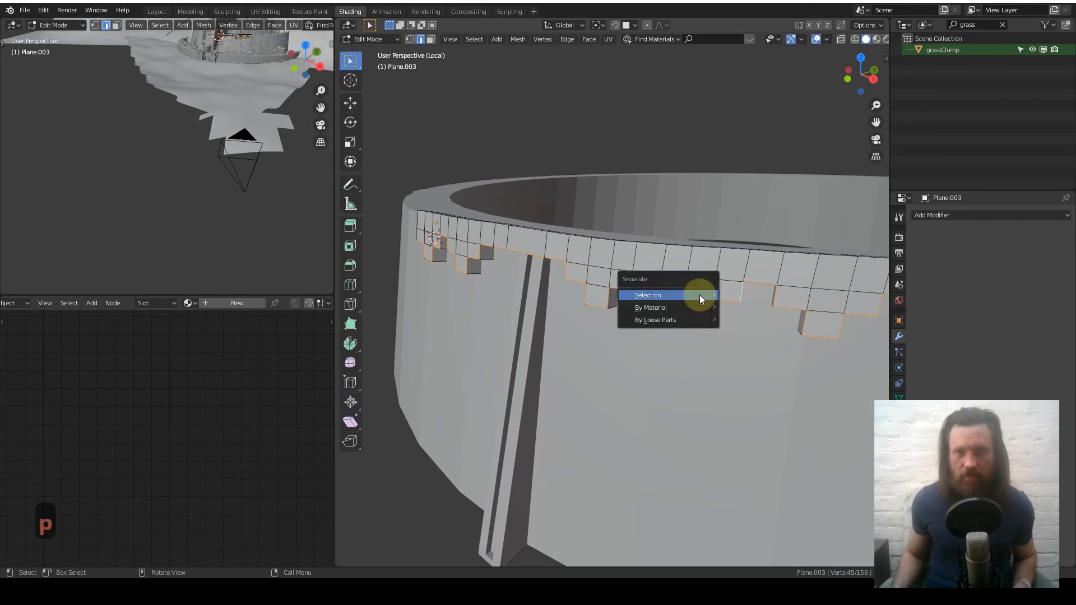
{"action": "left_click", "coordinate": [700, 294]}
{"action": "key", "text": "ctrl+z"}
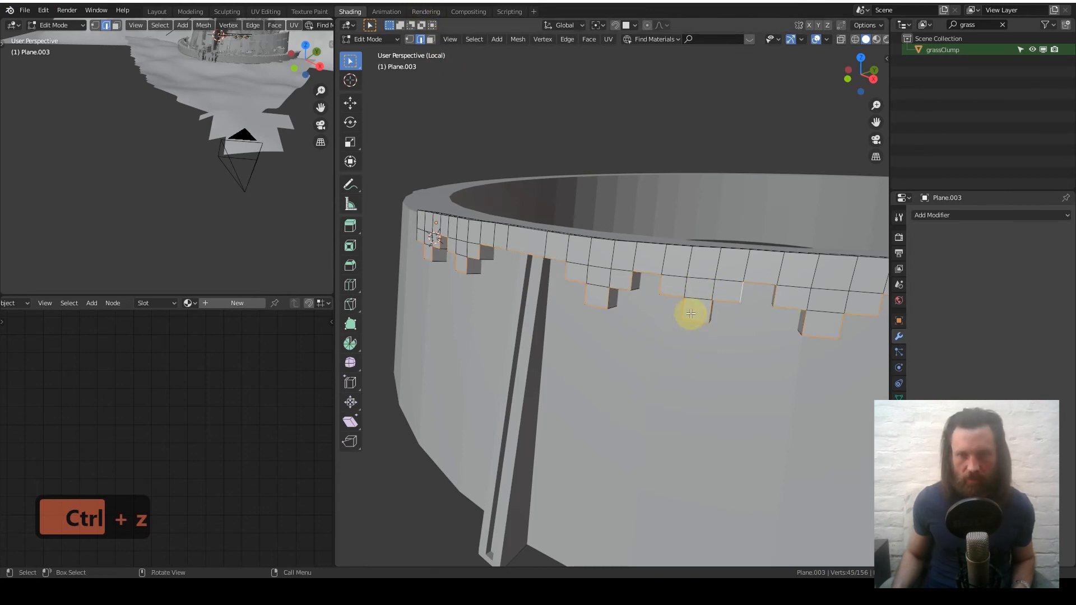
Duplicate the selected outline edges in place and separate the copy into its own object.
{"action": "key", "text": "shift"}
{"action": "key", "text": "shift+d"}
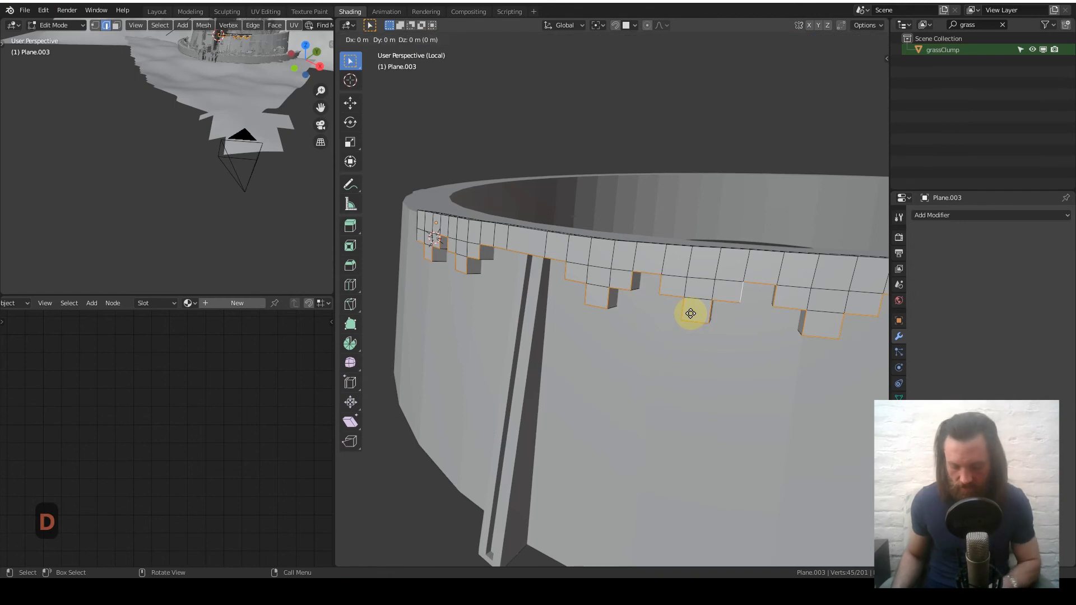
{"action": "key", "text": "p"}
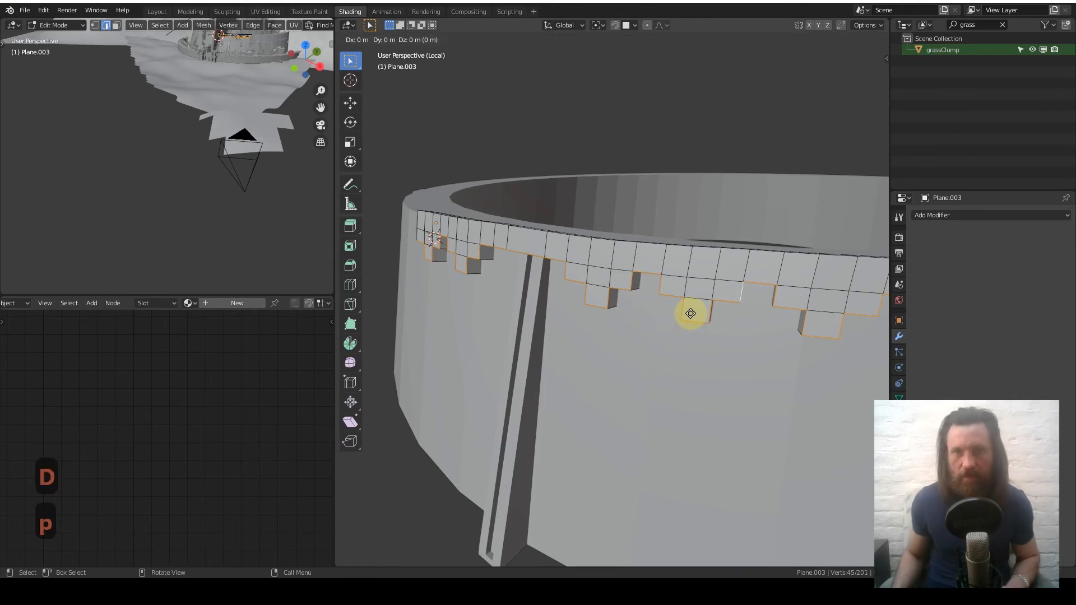
{"action": "left_click", "coordinate": [702, 296]}
{"action": "key", "text": "g"}
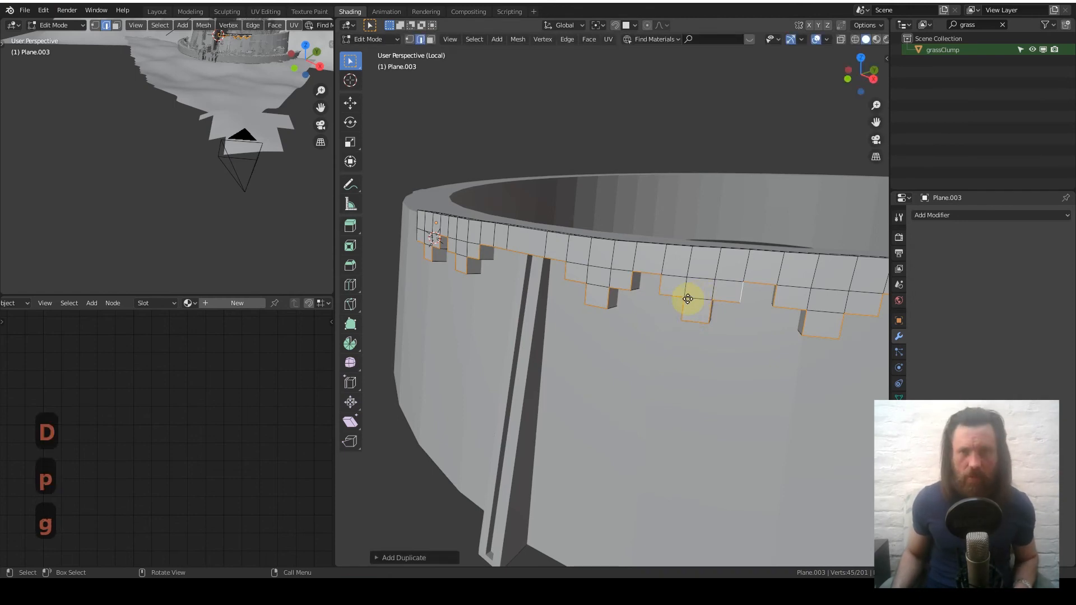
{"action": "right_click", "coordinate": [674, 342]}
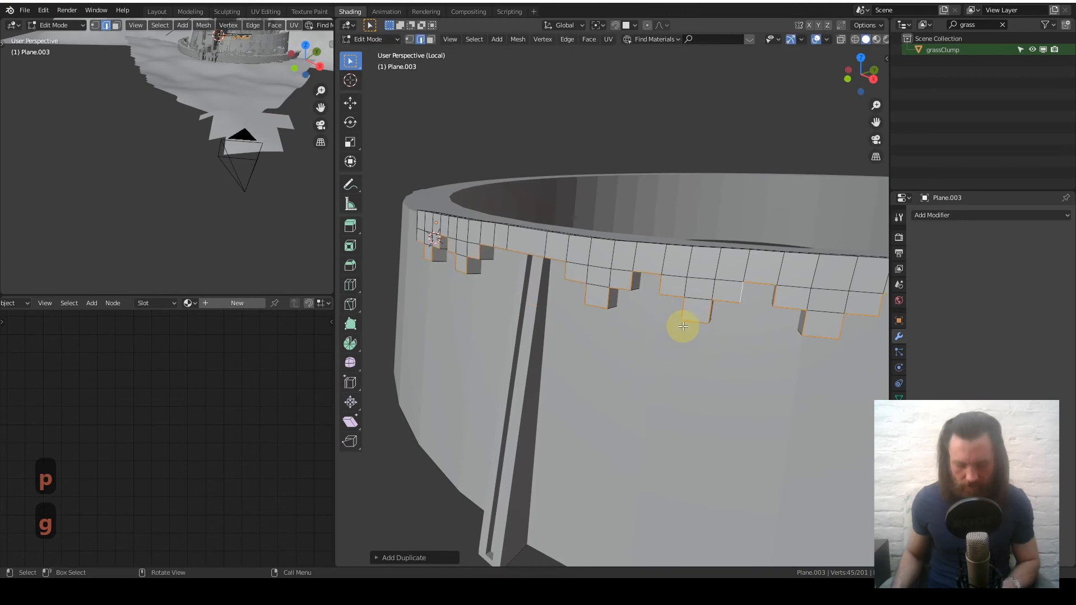
{"action": "key", "text": "p"}
{"action": "left_click", "coordinate": [683, 327]}
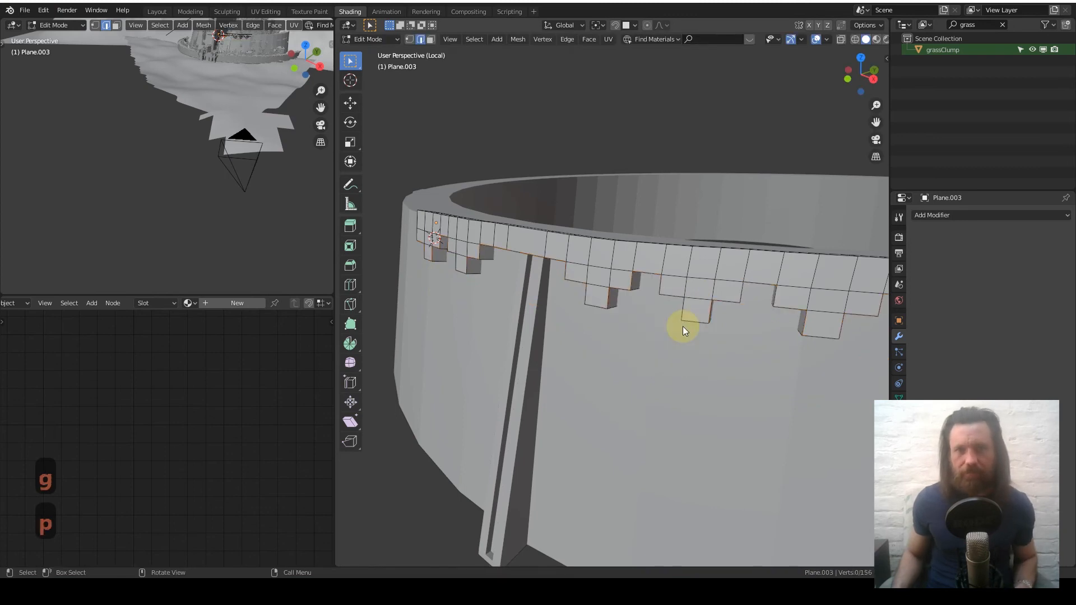
Leave mesh editing, select the separated stepped outline and add a Skin modifier to it.
{"action": "key", "text": "Tab"}
{"action": "left_click", "coordinate": [688, 325]}
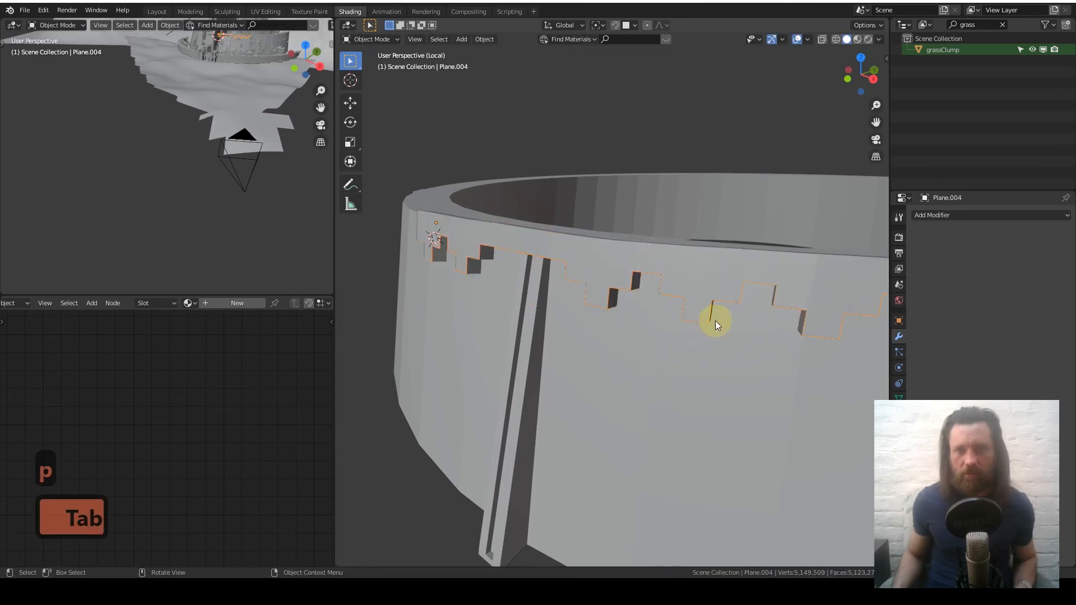
{"action": "left_click", "coordinate": [937, 216]}
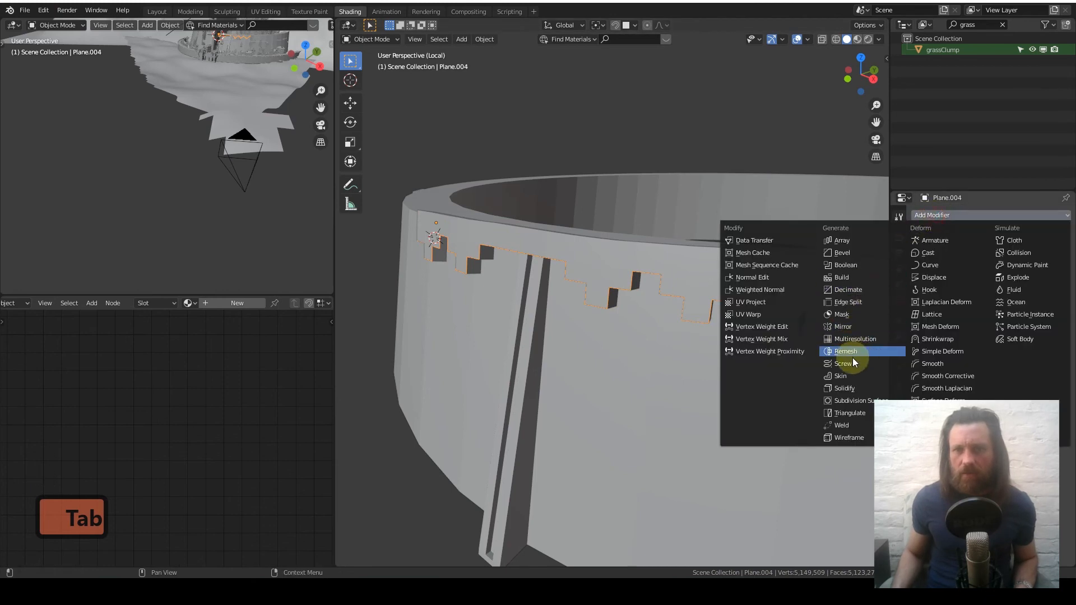
{"action": "left_click", "coordinate": [853, 376]}
Examine the skinned trim along the teeth, checking its thickness, corners and fit against the wall.
{"action": "scroll", "coordinate": [620, 309], "scroll_direction": "down", "scroll_amount": 2}
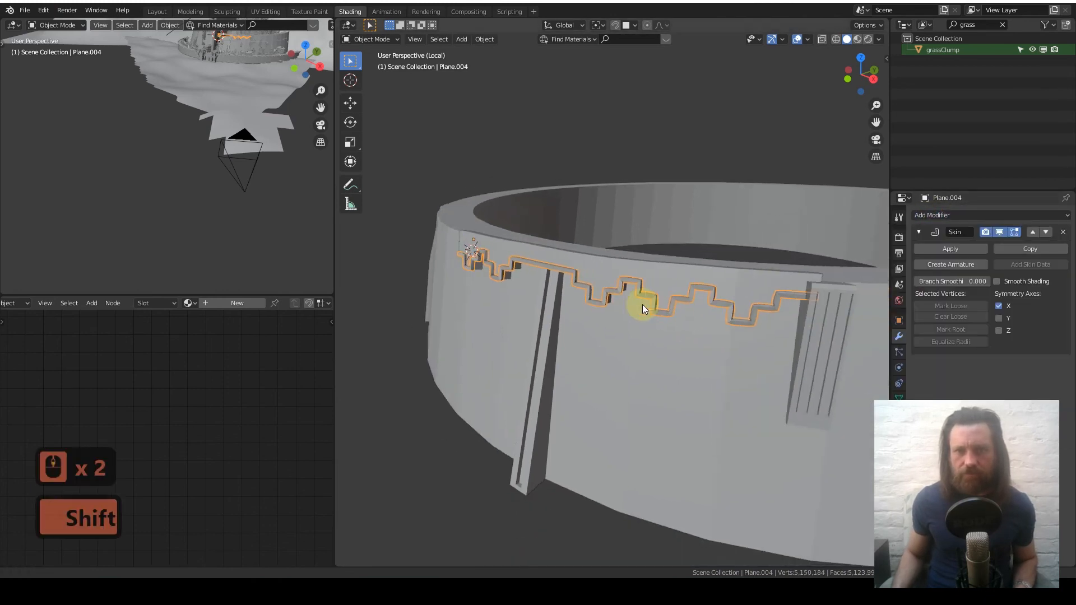
{"action": "middle_click_drag", "start_coordinate": [642, 304], "coordinate": [665, 256], "text": "shift"}
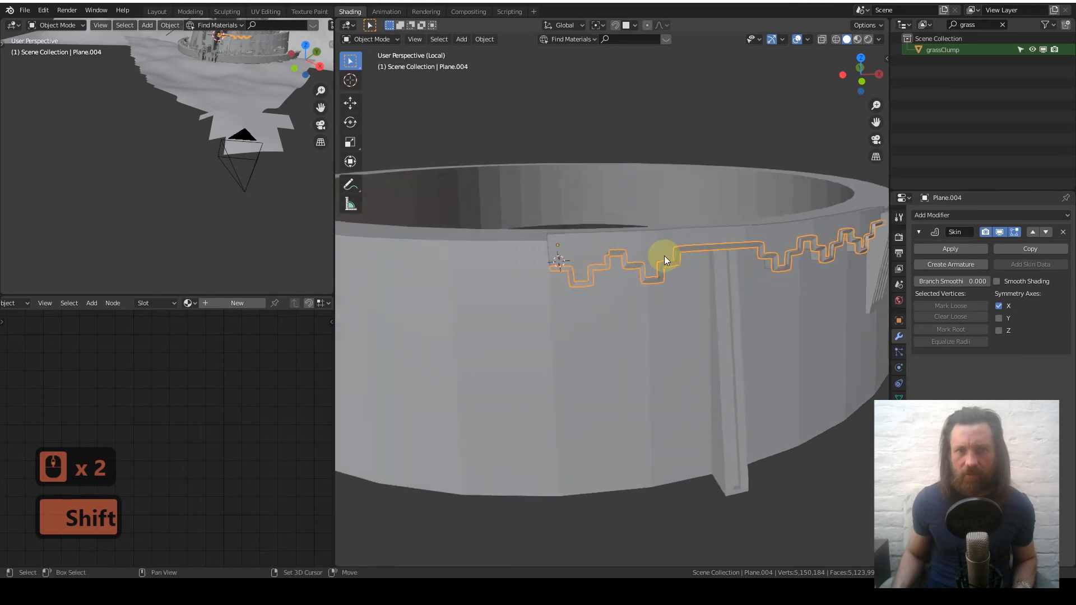
{"action": "scroll", "coordinate": [560, 254], "scroll_direction": "up", "scroll_amount": 3}
{"action": "scroll", "coordinate": [560, 254], "scroll_direction": "up", "scroll_amount": 3}
{"action": "middle_click_drag", "start_coordinate": [550, 207], "coordinate": [608, 250], "text": "shift"}
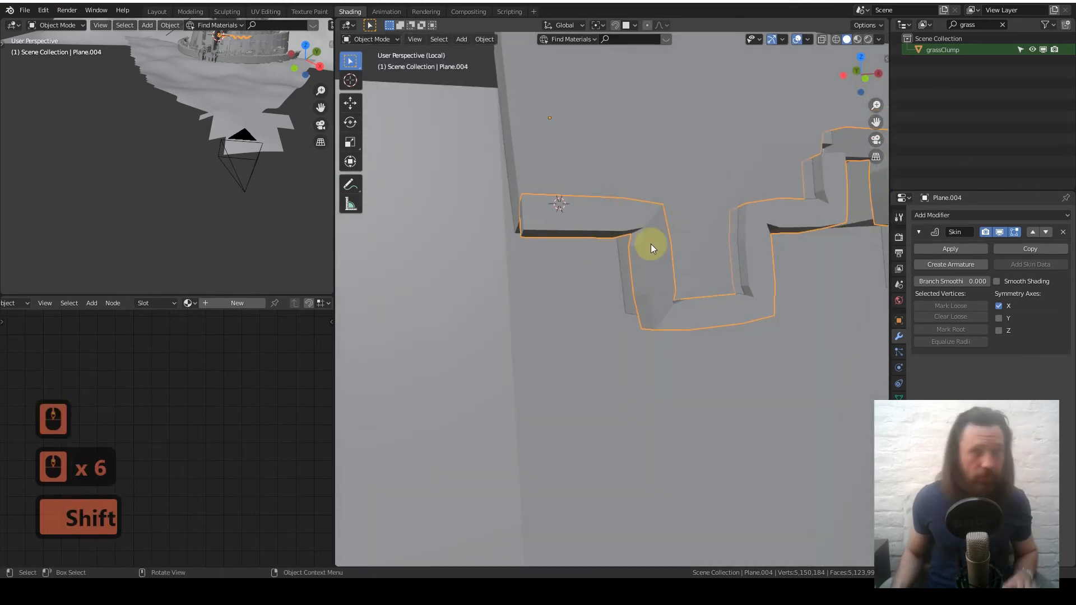
{"action": "middle_click_drag", "start_coordinate": [696, 203], "coordinate": [521, 305], "text": "shift"}
{"action": "middle_click_drag", "start_coordinate": [694, 243], "coordinate": [661, 250]}
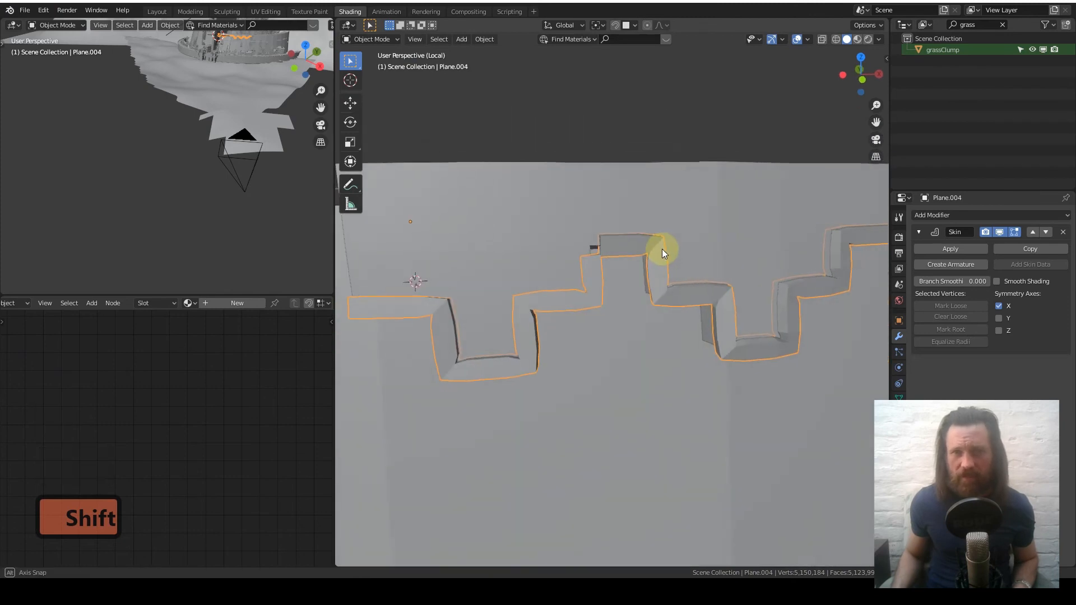
{"action": "scroll", "coordinate": [621, 285], "scroll_direction": "down", "scroll_amount": 5}
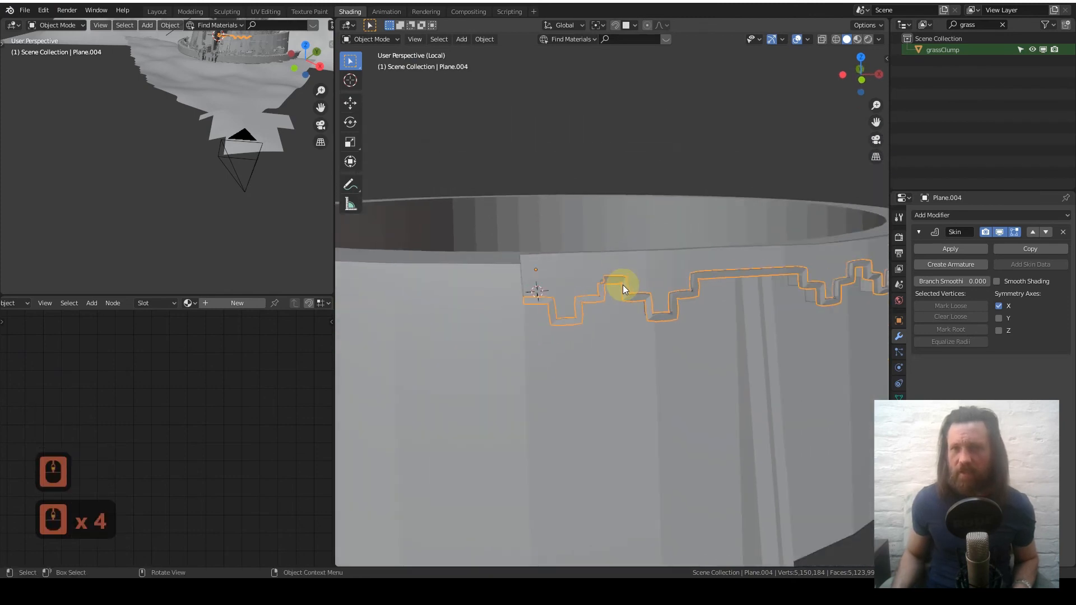
{"action": "middle_click_drag", "start_coordinate": [681, 292], "coordinate": [479, 291], "text": "shift"}
{"action": "middle_click_drag", "start_coordinate": [719, 269], "coordinate": [648, 271]}
{"action": "scroll", "coordinate": [648, 271], "scroll_direction": "up", "scroll_amount": 6}
{"action": "scroll", "coordinate": [648, 271], "scroll_direction": "up", "scroll_amount": 2}
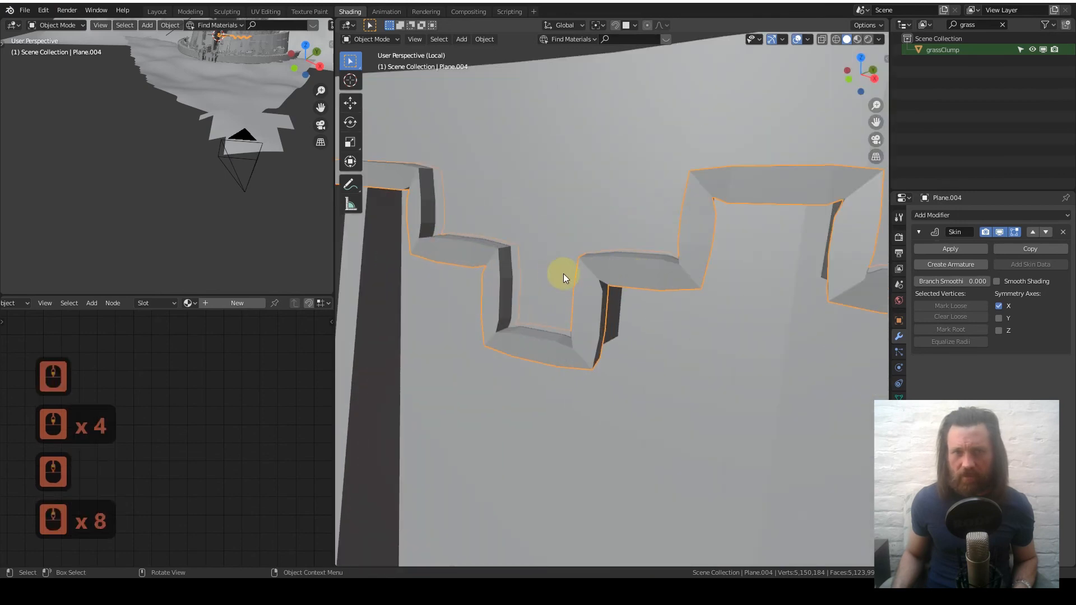
{"action": "middle_click_drag", "start_coordinate": [611, 277], "coordinate": [641, 263]}
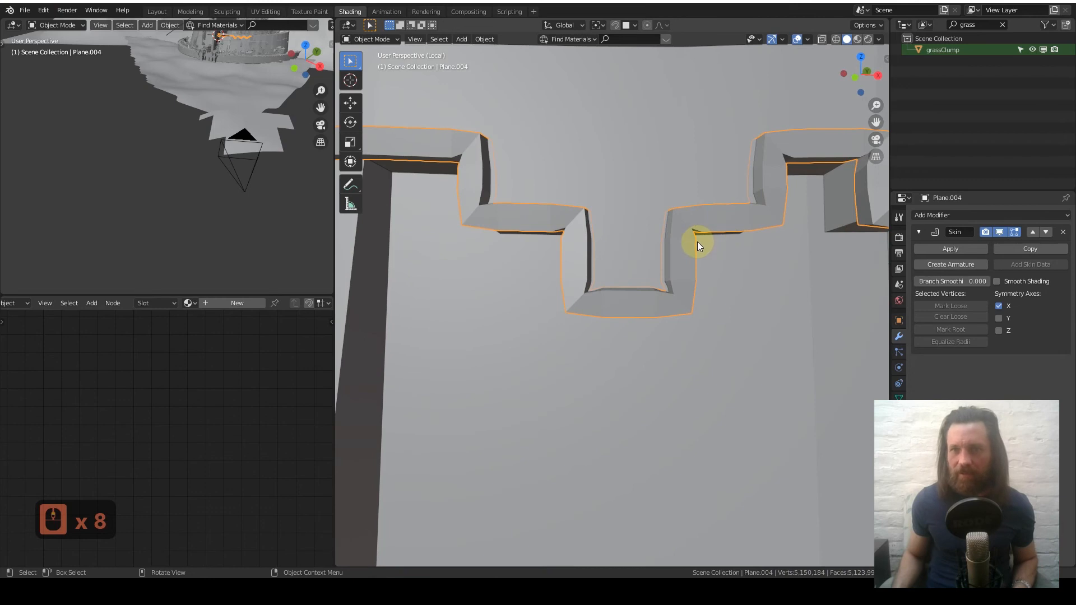
Reduce the skin radius of the whole outline to make the trim thinner, and return to object mode.
{"action": "key", "text": "Tab"}
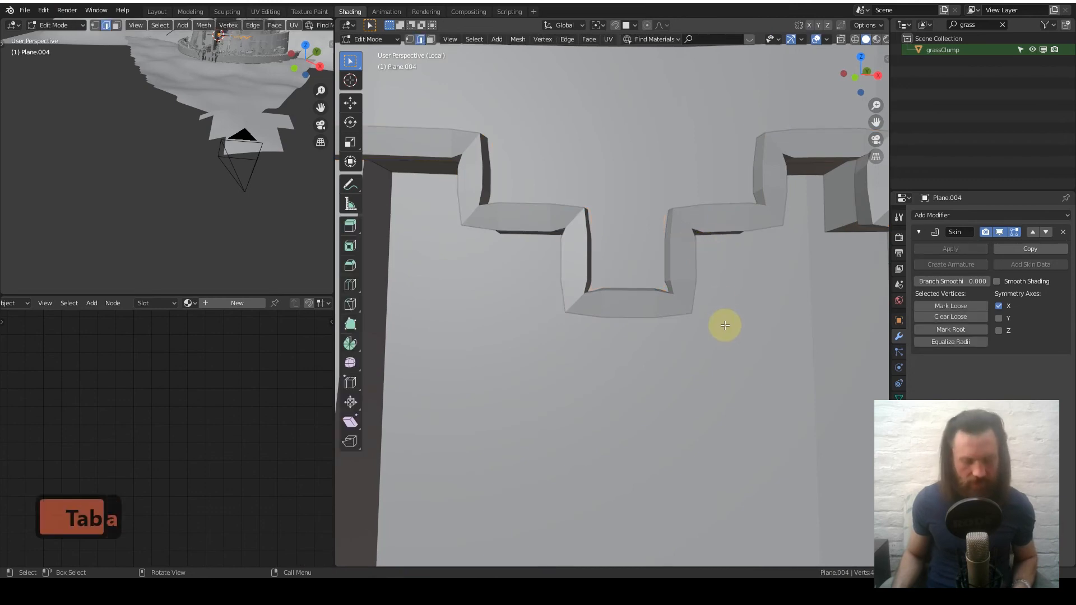
{"action": "key", "text": "ctrl+a"}
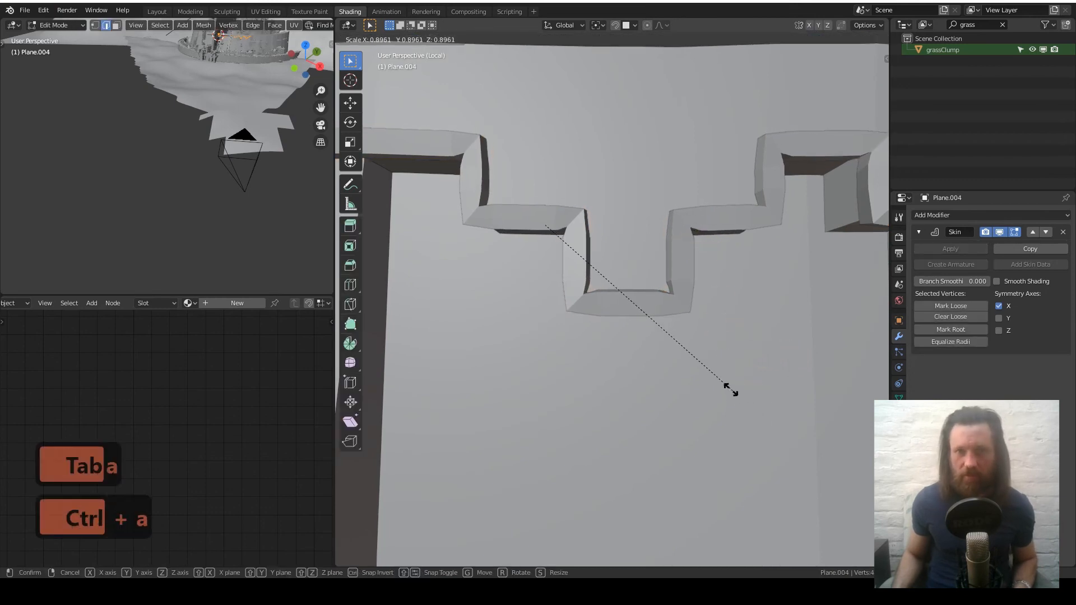
{"action": "left_click", "coordinate": [626, 338]}
{"action": "scroll", "coordinate": [654, 300], "scroll_direction": "down", "scroll_amount": 9}
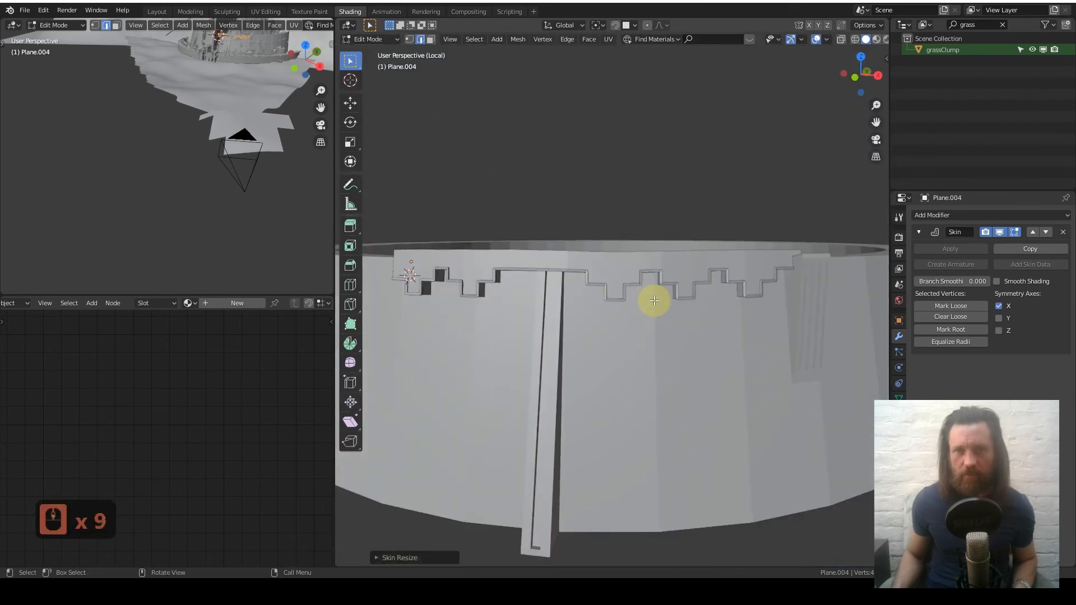
{"action": "key", "text": "Tab"}
Exit local view to show the full citadel scene and switch to the camera view.
{"action": "scroll", "coordinate": [654, 301], "scroll_direction": "down", "scroll_amount": 3}
{"action": "middle_click_drag", "start_coordinate": [621, 329], "coordinate": [675, 301], "text": "shift"}
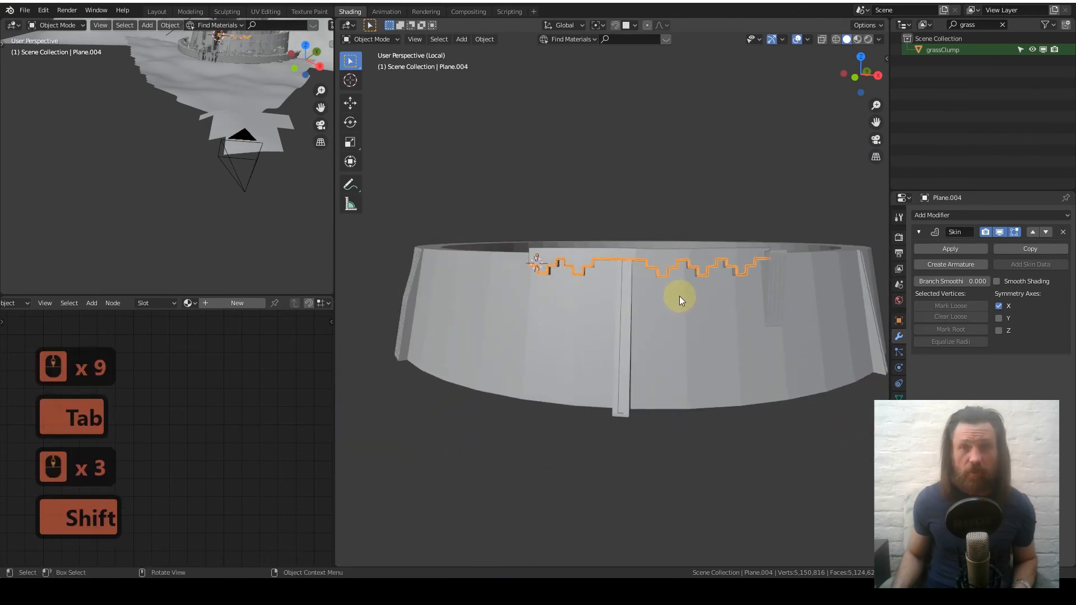
{"action": "middle_click_drag", "start_coordinate": [666, 298], "coordinate": [640, 323]}
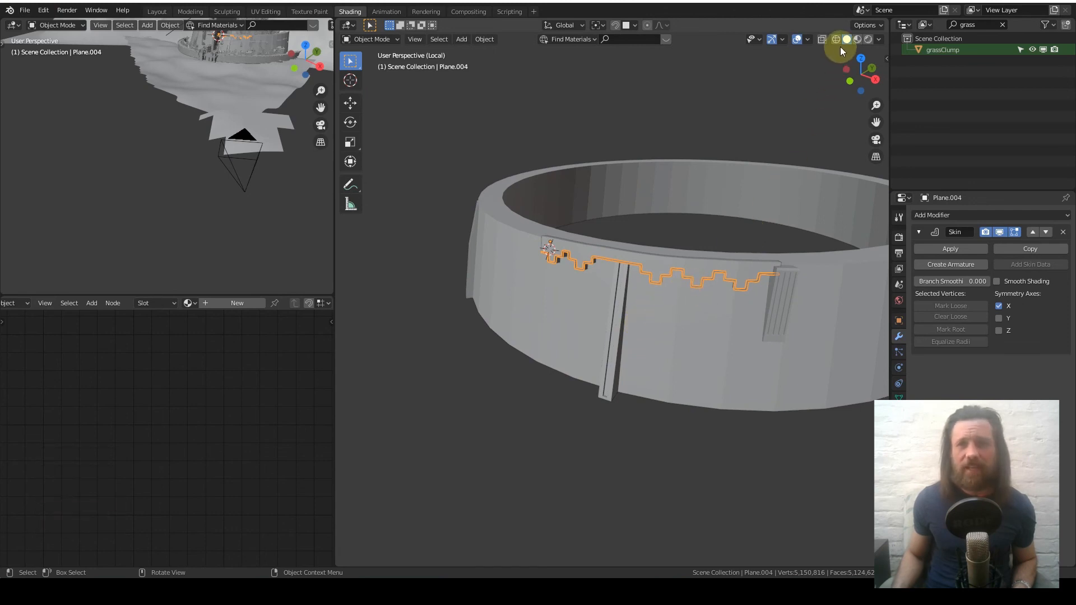
{"action": "left_click", "coordinate": [876, 139]}
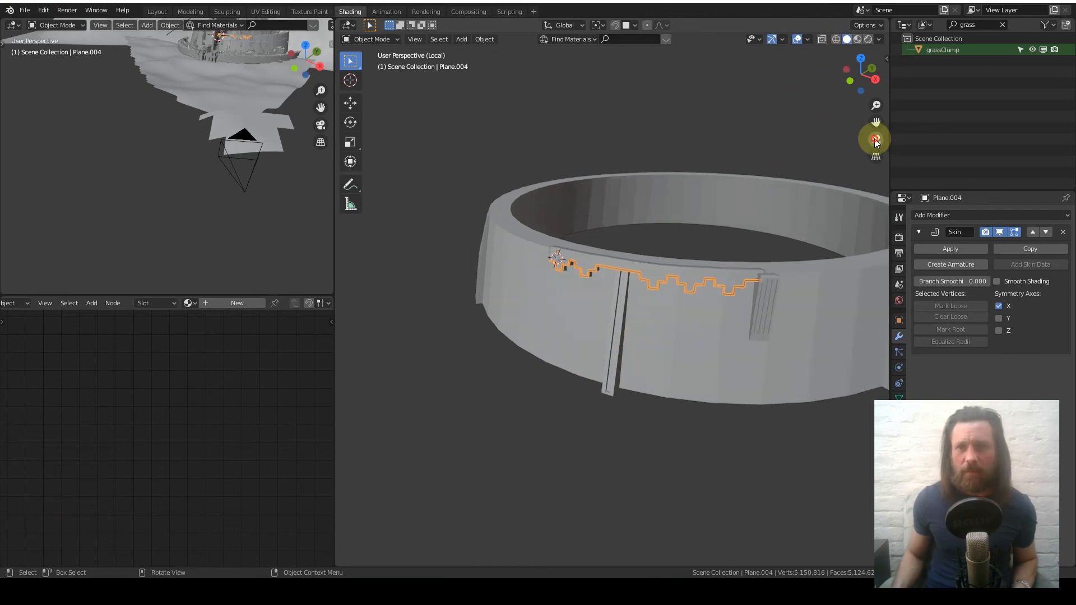
{"action": "key", "text": "KP_Divide"}
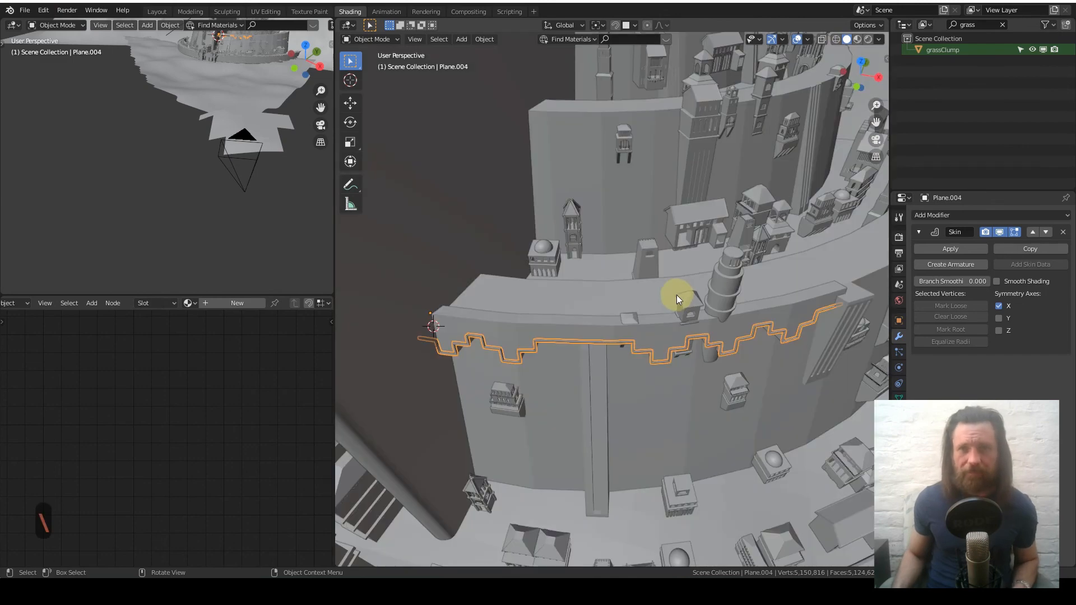
{"action": "left_click", "coordinate": [876, 142]}
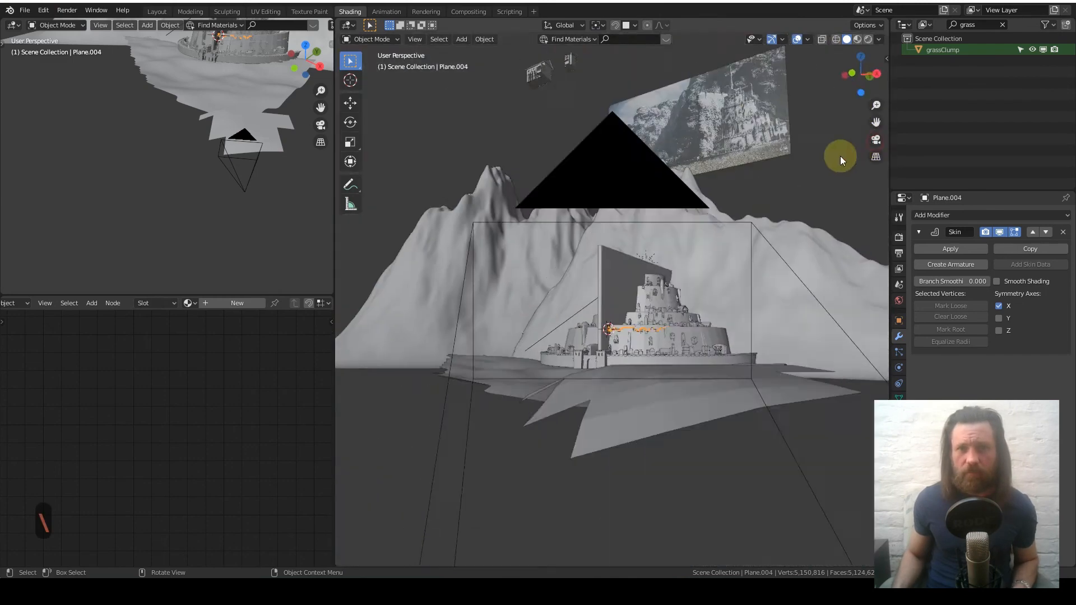
Examine the toothed band and its trim on the citadel wall through the camera, close up and from a distance.
{"action": "scroll", "coordinate": [699, 296], "scroll_direction": "up", "scroll_amount": 4}
{"action": "left_click", "coordinate": [753, 202]}
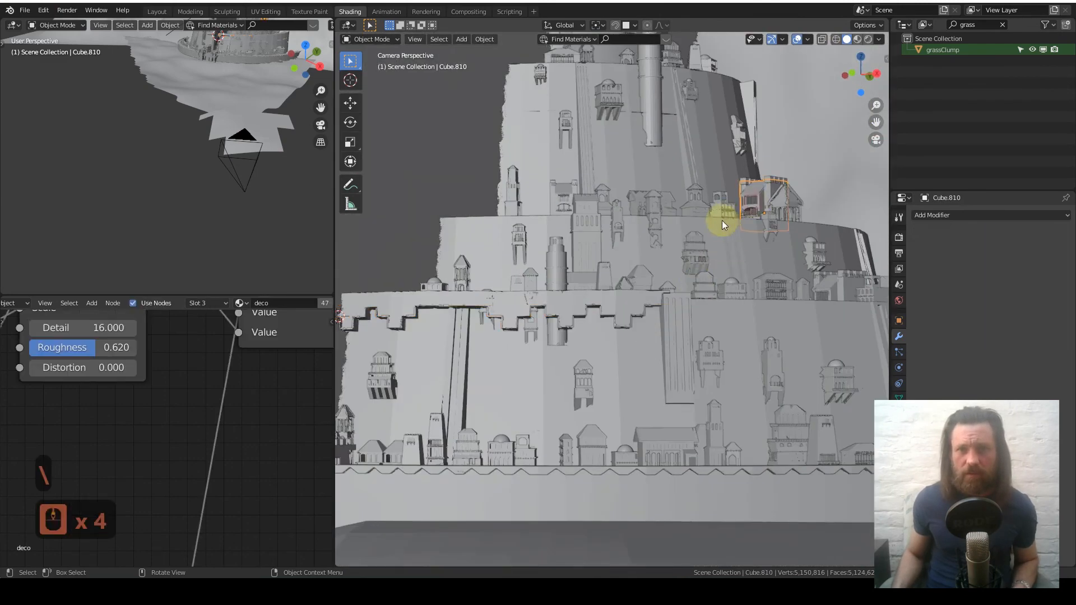
{"action": "middle_click_drag", "start_coordinate": [632, 278], "coordinate": [738, 267], "text": "shift"}
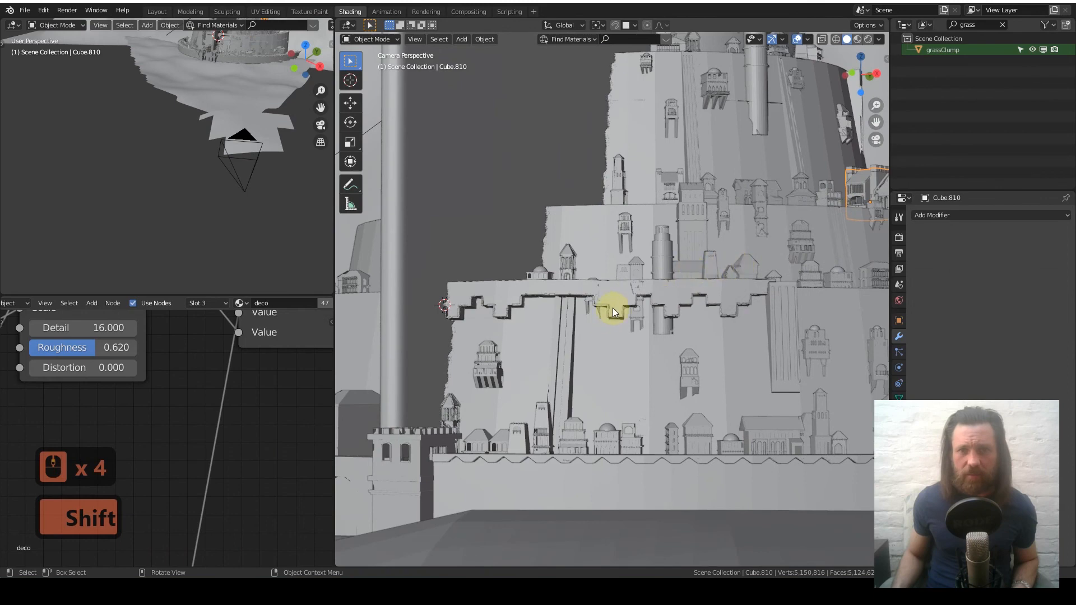
{"action": "scroll", "coordinate": [614, 308], "scroll_direction": "up", "scroll_amount": 8}
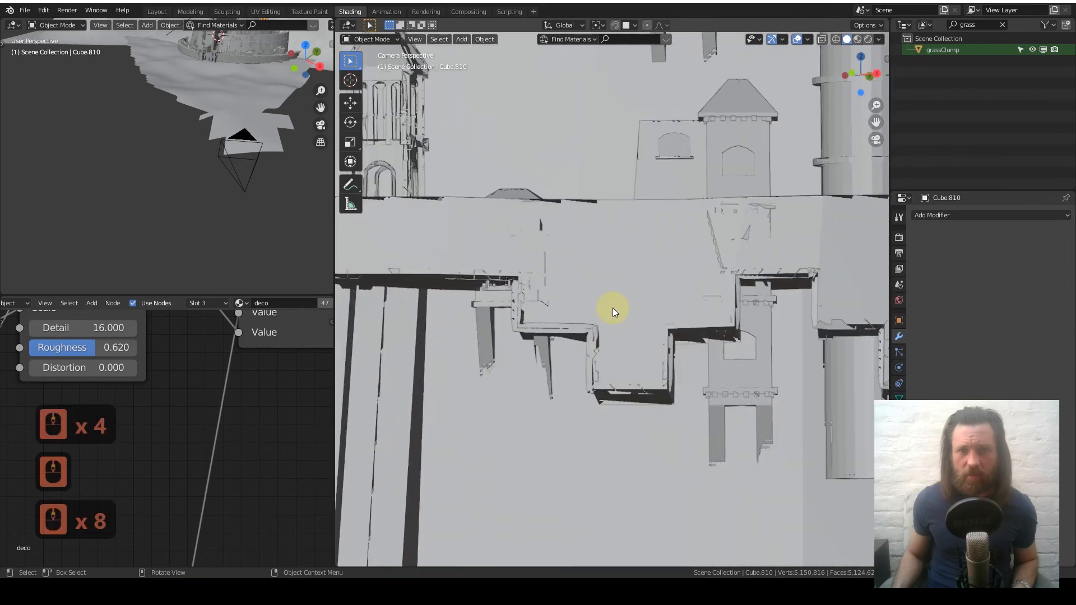
{"action": "scroll", "coordinate": [538, 317], "scroll_direction": "down", "scroll_amount": 7}
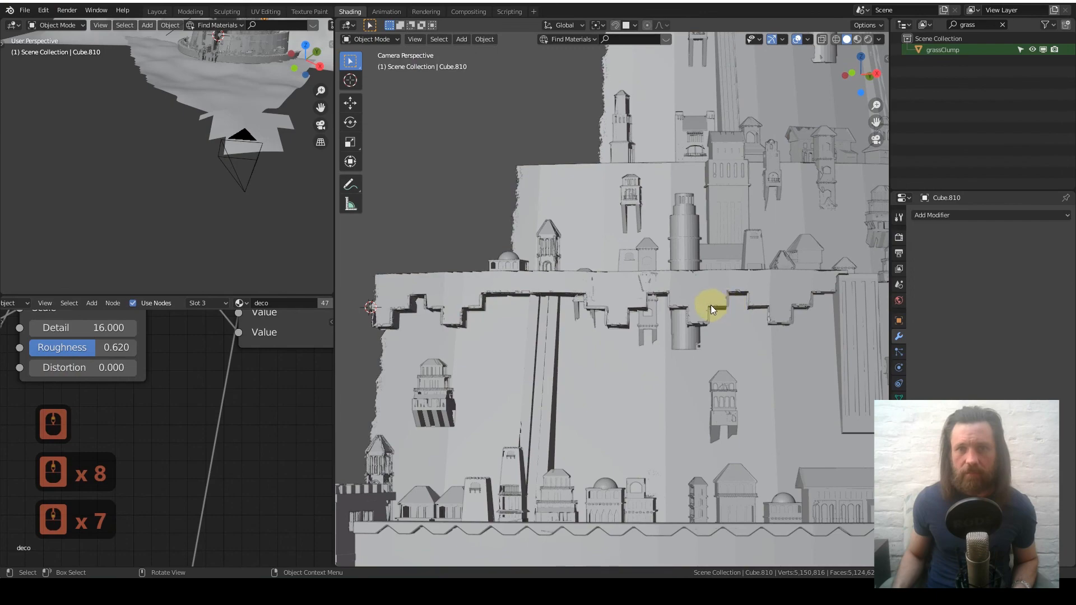
{"action": "scroll", "coordinate": [681, 306], "scroll_direction": "down", "scroll_amount": 2}
{"action": "middle_click_drag", "start_coordinate": [698, 305], "coordinate": [649, 308]}
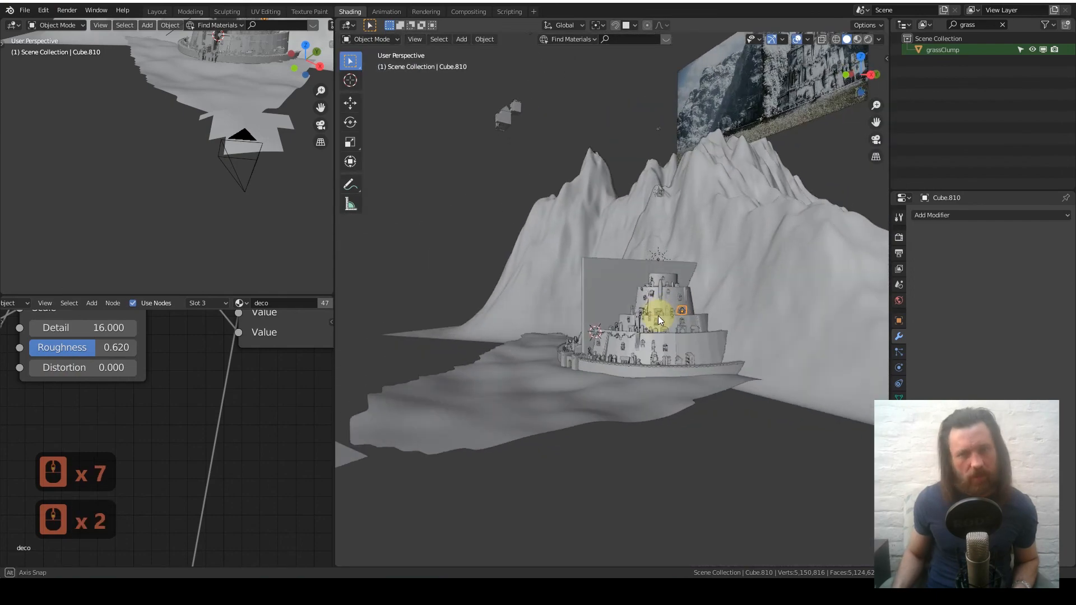
{"action": "left_click", "coordinate": [875, 140]}
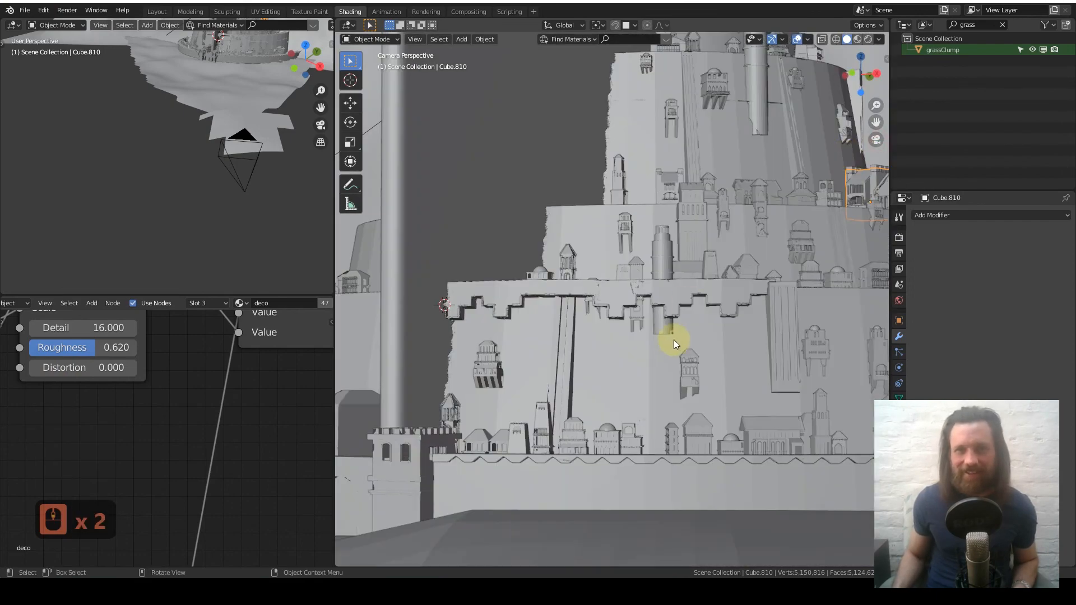
Select the toothed rim band and check how it reads in the full camera frame near the reference image.
{"action": "scroll", "coordinate": [670, 338], "scroll_direction": "down", "scroll_amount": 3}
{"action": "left_click", "coordinate": [718, 290]}
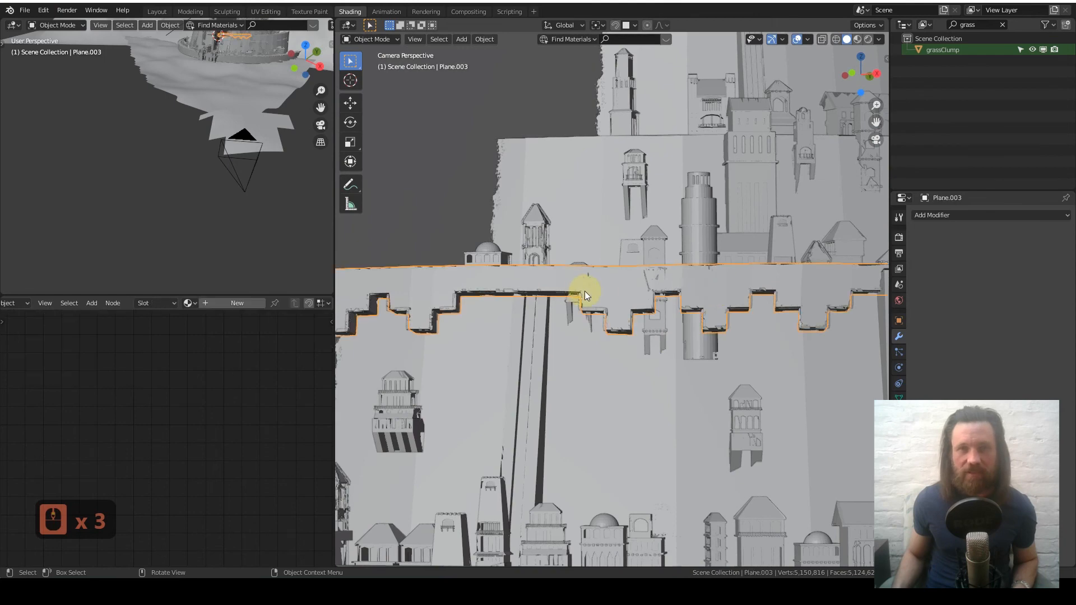
{"action": "scroll", "coordinate": [584, 291], "scroll_direction": "down", "scroll_amount": 3}
{"action": "middle_click_drag", "start_coordinate": [605, 234], "coordinate": [611, 325], "text": "shift"}
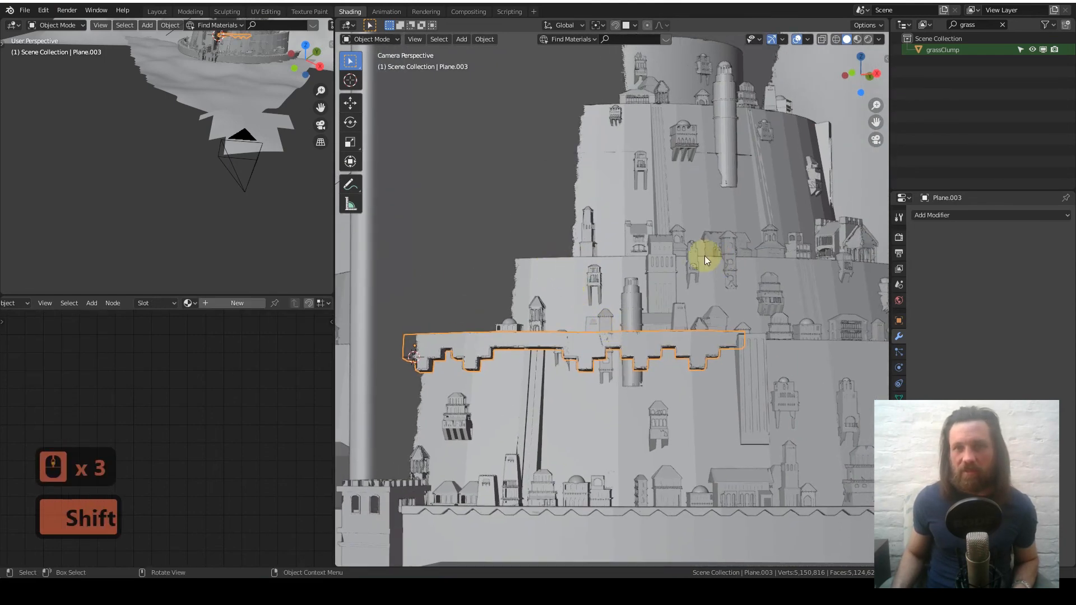
{"action": "scroll", "coordinate": [633, 230], "scroll_direction": "down", "scroll_amount": 8}
{"action": "middle_click_drag", "start_coordinate": [630, 222], "coordinate": [623, 297], "text": "shift"}
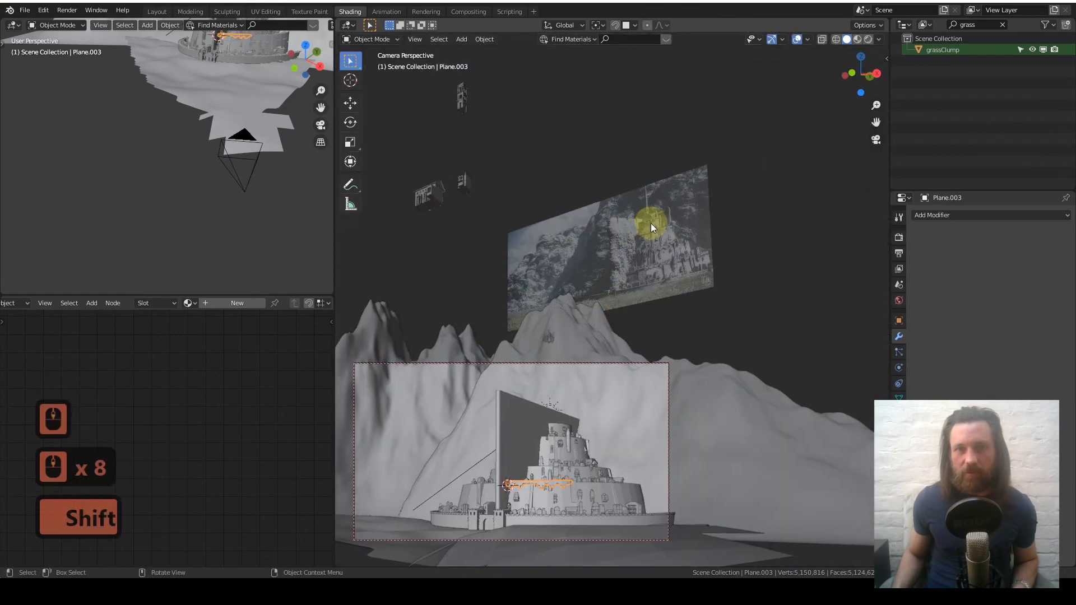
Examine the citadel reference image straight from the front, comparing the toothed rim bands and wall details on its upper and lower tiers.
{"action": "scroll", "coordinate": [650, 223], "scroll_direction": "up", "scroll_amount": 7}
{"action": "middle_click_drag", "start_coordinate": [650, 223], "coordinate": [557, 353]}
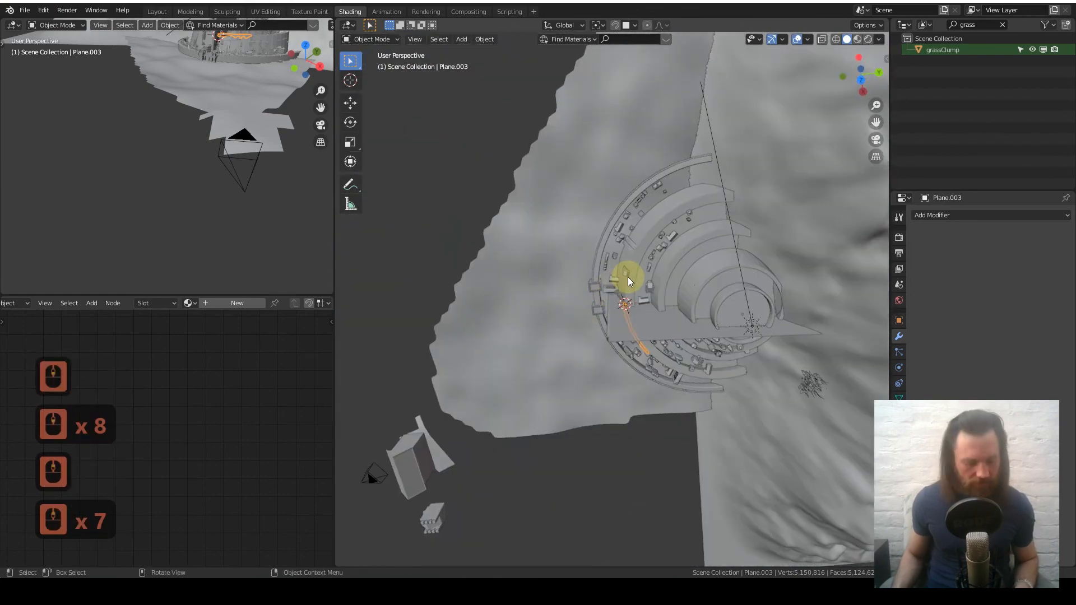
{"action": "key", "text": "1"}
{"action": "middle_click_drag", "start_coordinate": [695, 229], "coordinate": [672, 315], "text": "shift"}
{"action": "scroll", "coordinate": [661, 231], "scroll_direction": "up", "scroll_amount": 7}
{"action": "middle_click_drag", "start_coordinate": [661, 231], "coordinate": [606, 324], "text": "shift"}
{"action": "scroll", "coordinate": [638, 243], "scroll_direction": "up", "scroll_amount": 4}
{"action": "middle_click_drag", "start_coordinate": [677, 217], "coordinate": [603, 293], "text": "shift"}
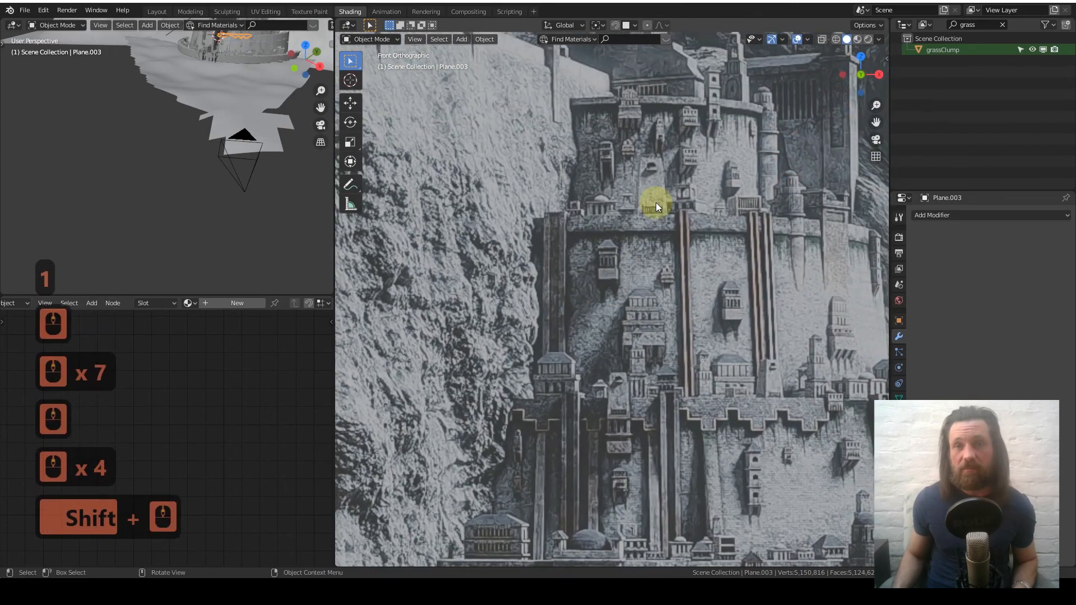
{"action": "scroll", "coordinate": [656, 203], "scroll_direction": "down", "scroll_amount": 2}
{"action": "middle_click_drag", "start_coordinate": [656, 203], "coordinate": [648, 288], "text": "shift"}
{"action": "scroll", "coordinate": [648, 288], "scroll_direction": "up", "scroll_amount": 5}
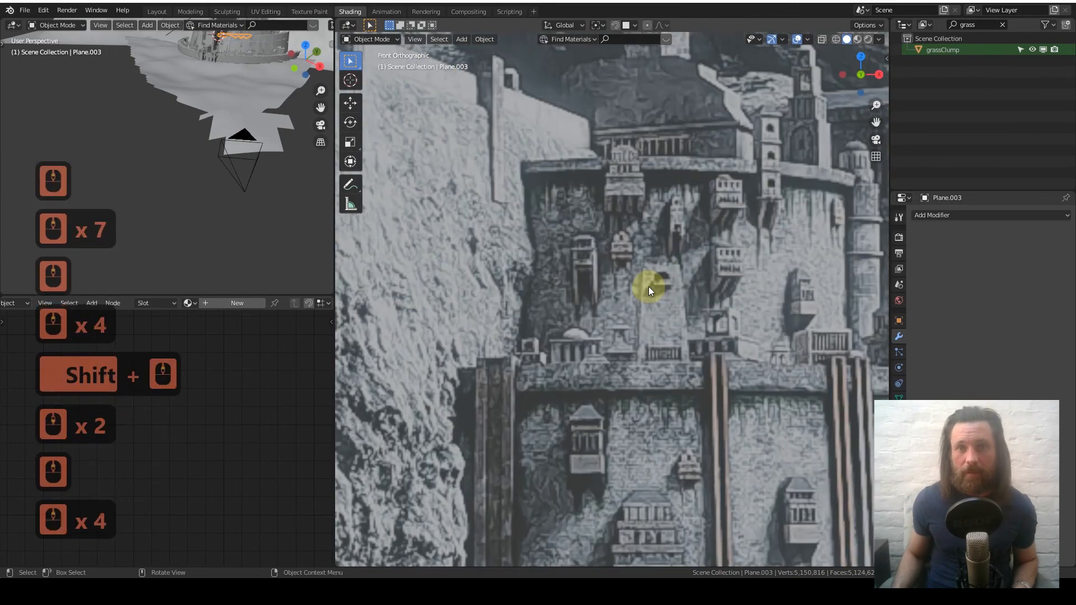
{"action": "scroll", "coordinate": [648, 287], "scroll_direction": "down", "scroll_amount": 2}
{"action": "middle_click_drag", "start_coordinate": [603, 405], "coordinate": [563, 561], "text": "shift"}
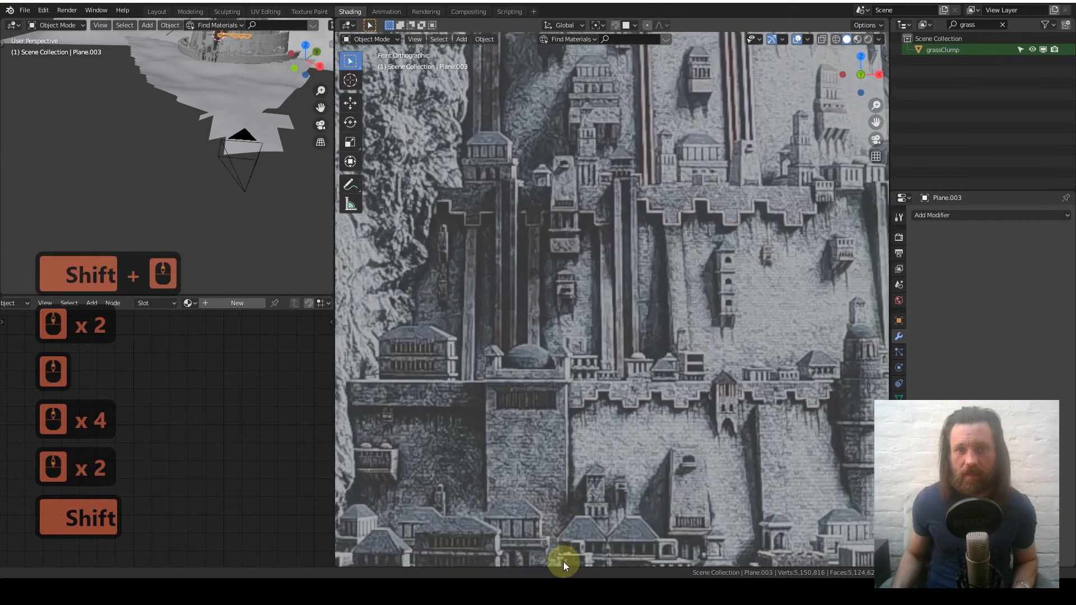
{"action": "scroll", "coordinate": [727, 432], "scroll_direction": "down", "scroll_amount": 5}
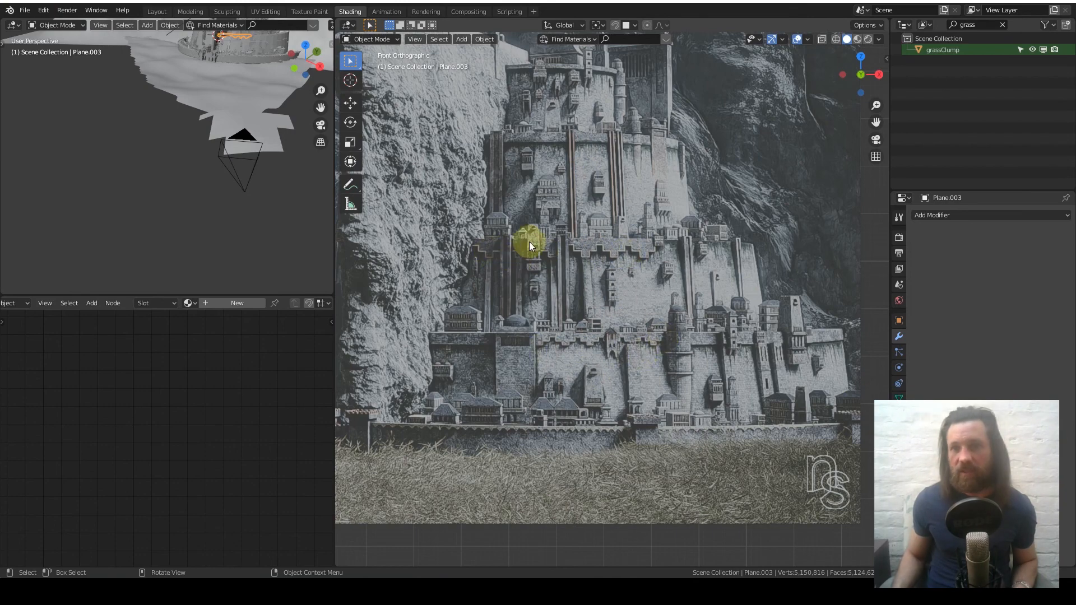
Inspect the selected toothed rim band on the citadel model, from the front and at an angle, against the surrounding tiers.
{"action": "scroll", "coordinate": [598, 483], "scroll_direction": "down", "scroll_amount": 13}
{"action": "scroll", "coordinate": [607, 399], "scroll_direction": "up", "scroll_amount": 7}
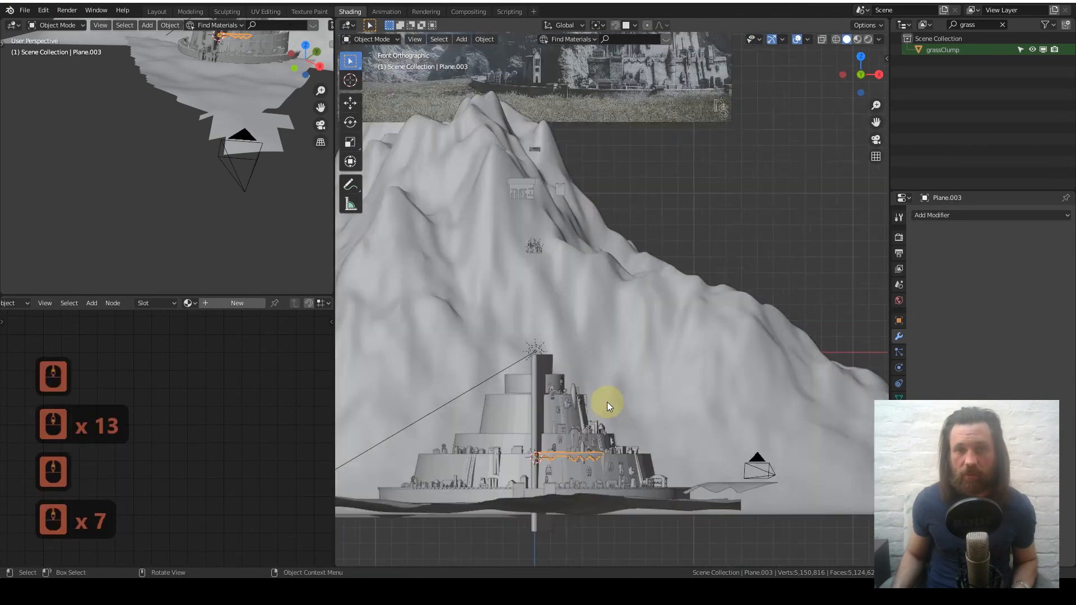
{"action": "scroll", "coordinate": [607, 402], "scroll_direction": "up", "scroll_amount": 7}
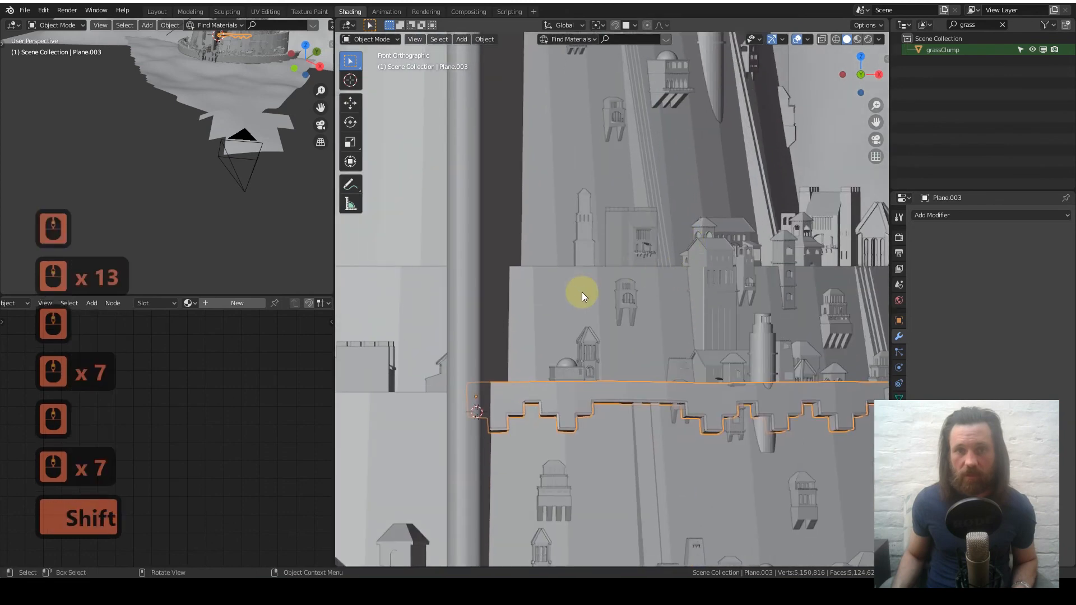
{"action": "middle_click_drag", "start_coordinate": [665, 365], "coordinate": [641, 384]}
{"action": "scroll", "coordinate": [637, 391], "scroll_direction": "down", "scroll_amount": 5}
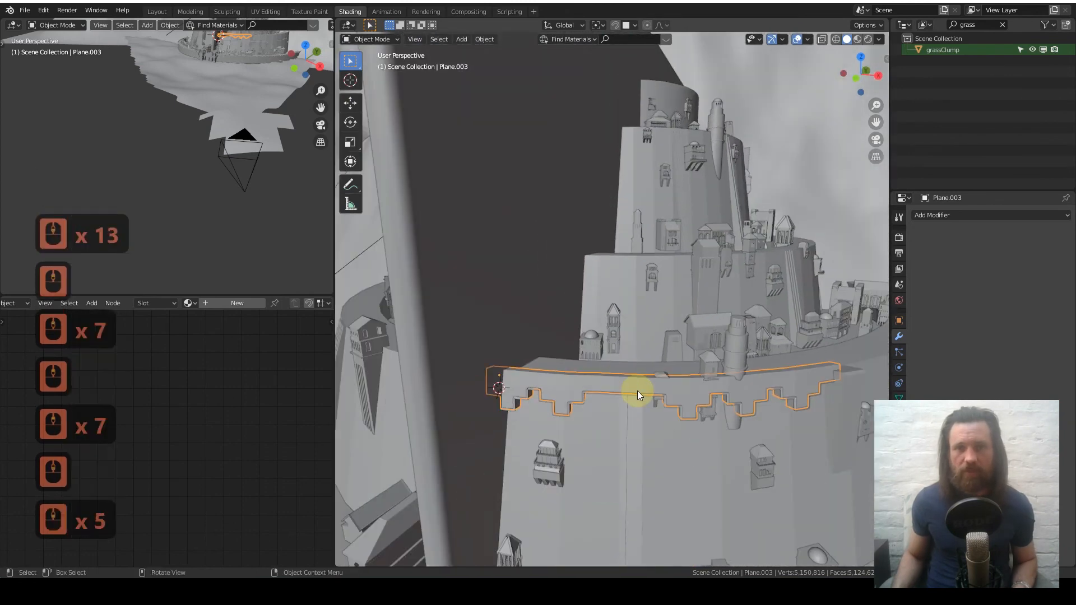
{"action": "middle_click_drag", "start_coordinate": [705, 399], "coordinate": [647, 397]}
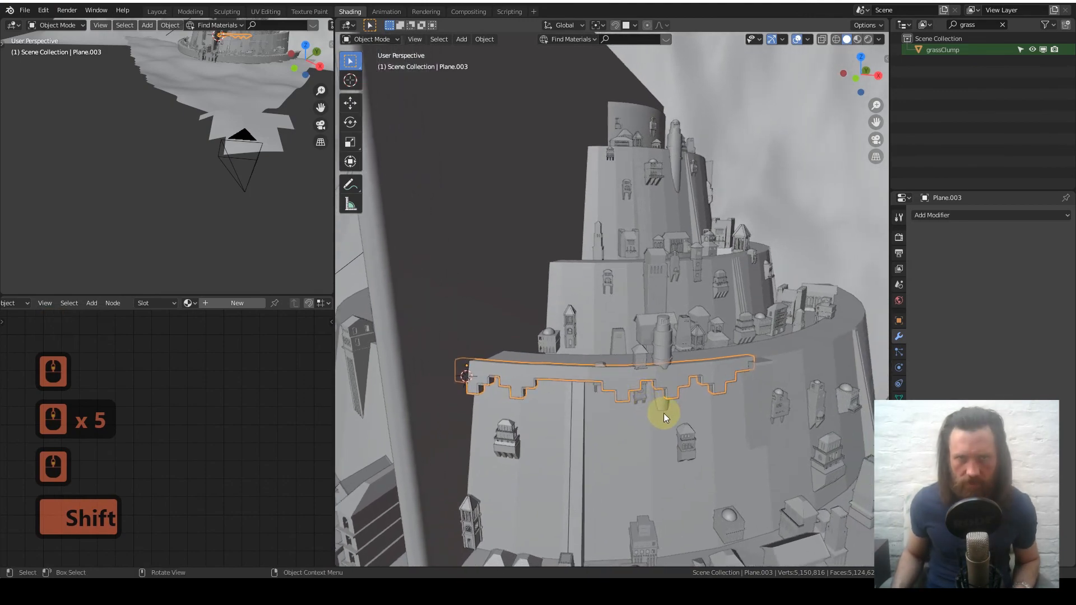